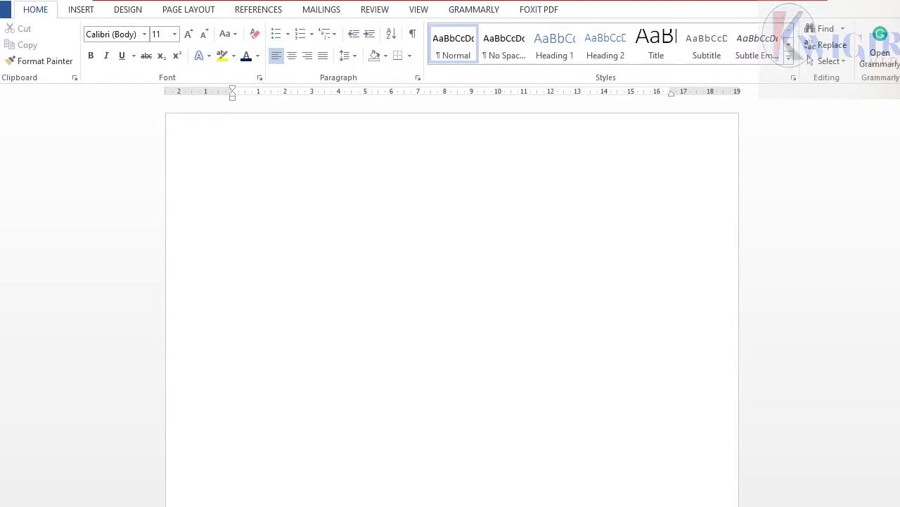
Step: Minimize the blank document, search Windows for WORD, and bring the blank Word document back to the front
click(885, 2)
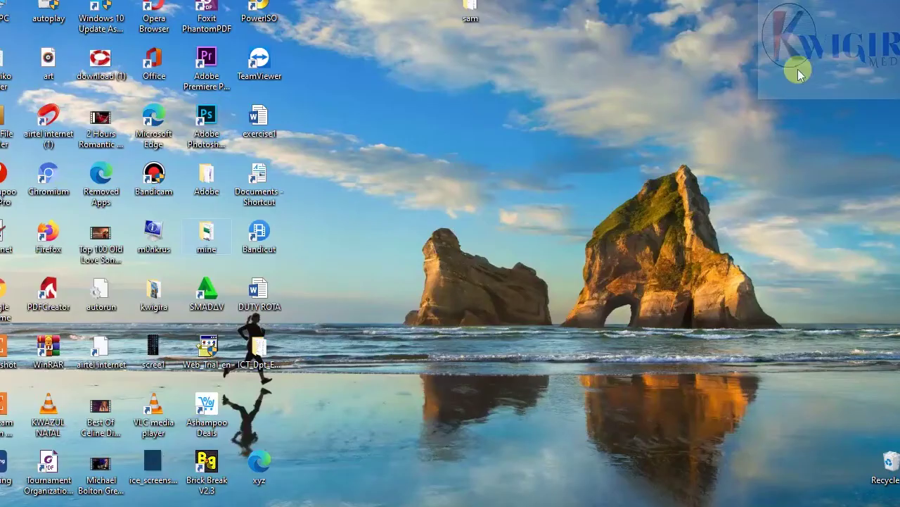
mouse_move(56, 505)
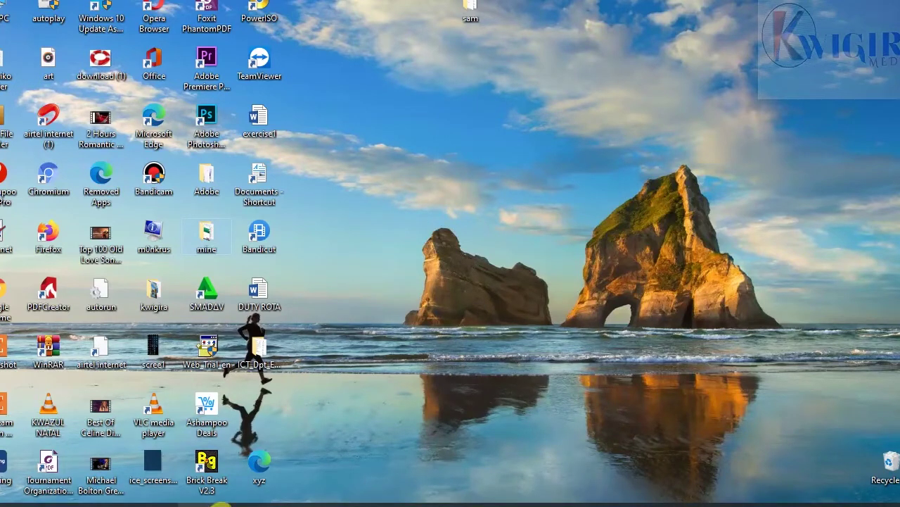
mouse_move(216, 505)
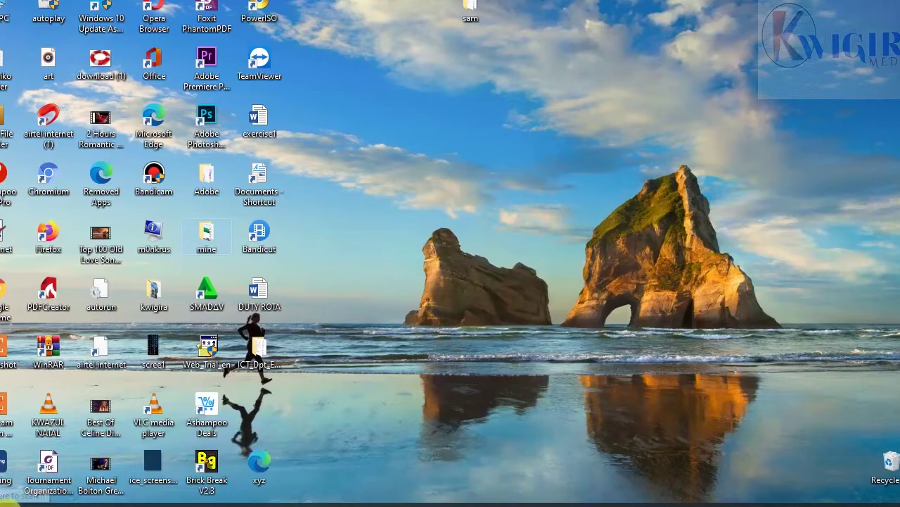
click(8, 504)
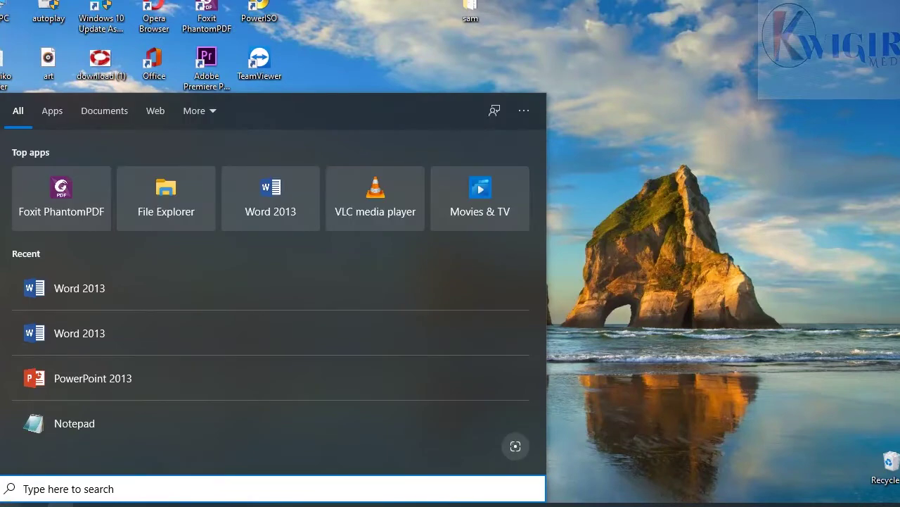
text(WORD)
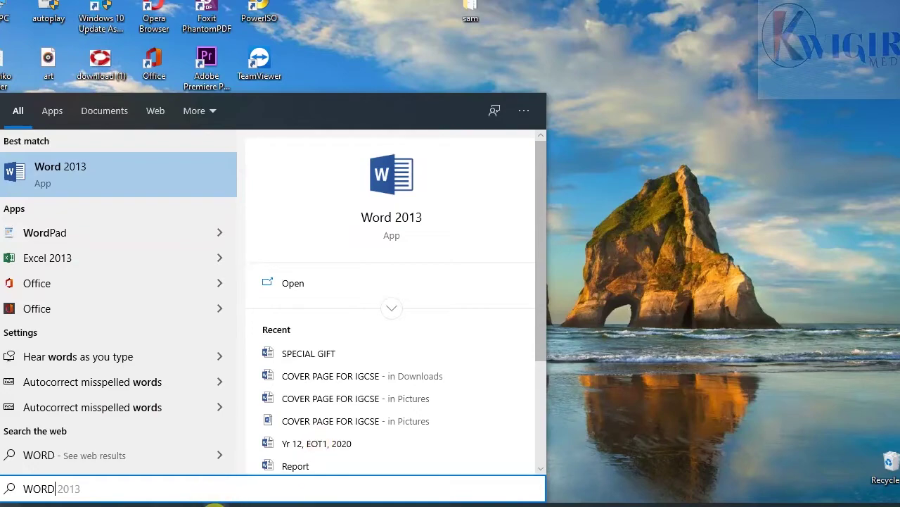
click(215, 506)
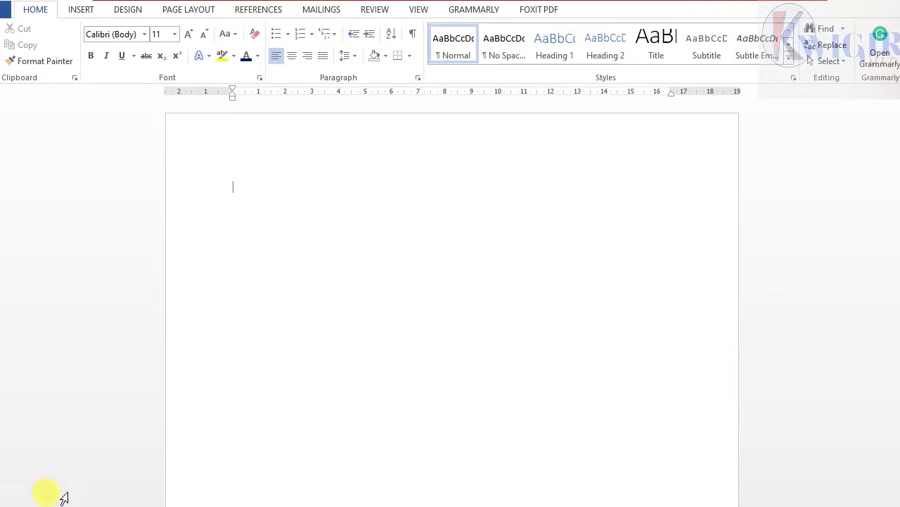
Step: Generate five paragraphs of sample text at the start of the blank document with the formula =RAND()
scroll(320, 422, down, 8)
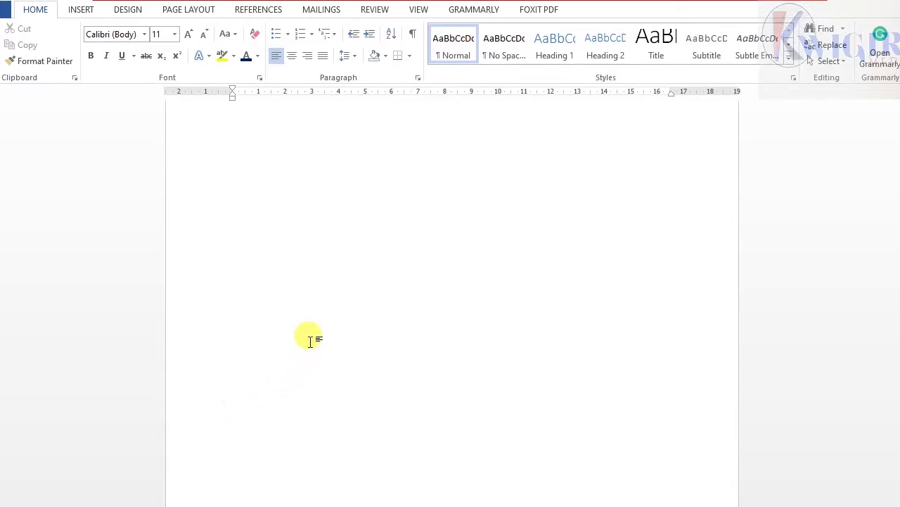
scroll(310, 340, up, 1)
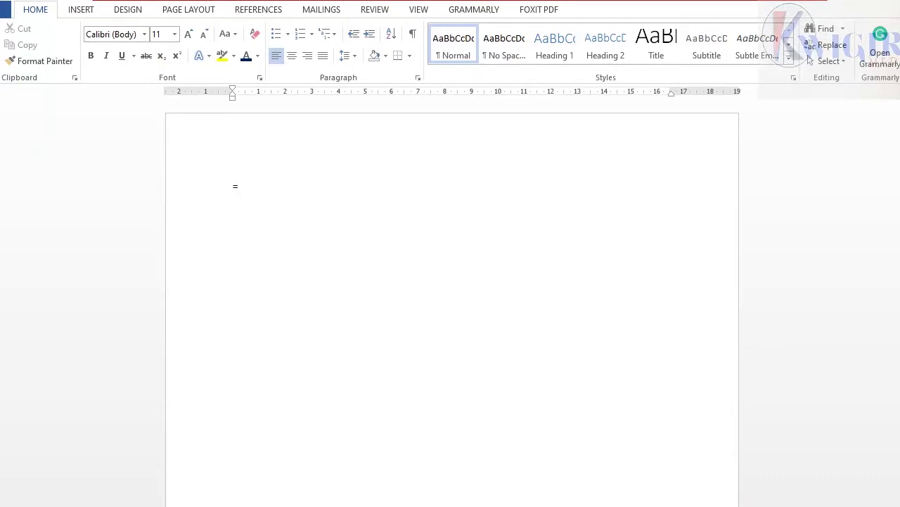
text(RAND)
text(())
text(ENETER)
key(BackSpace)
key(BackSpace)
key(BackSpace)
key(BackSpace)
text(TER)
key(BackSpace)
key(BackSpace)
key(BackSpace)
key(BackSpace)
key(BackSpace)
key(BackSpace)
key(Return)
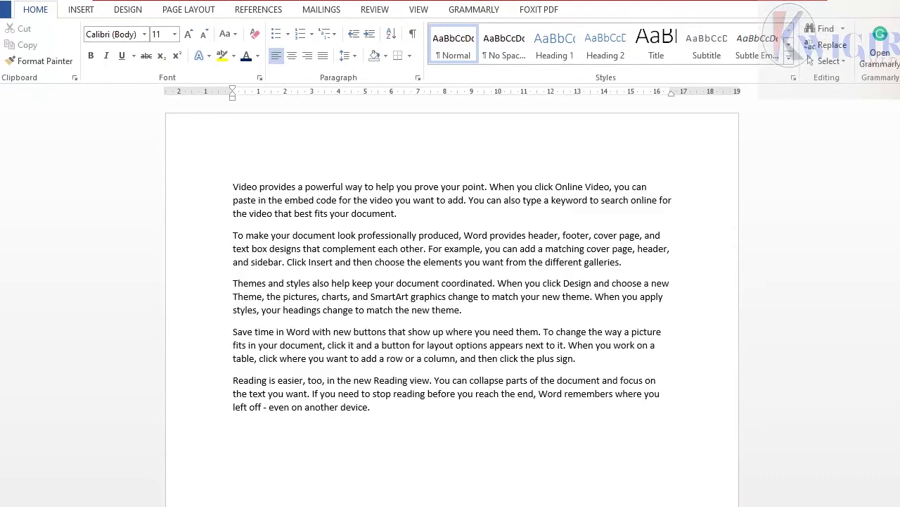
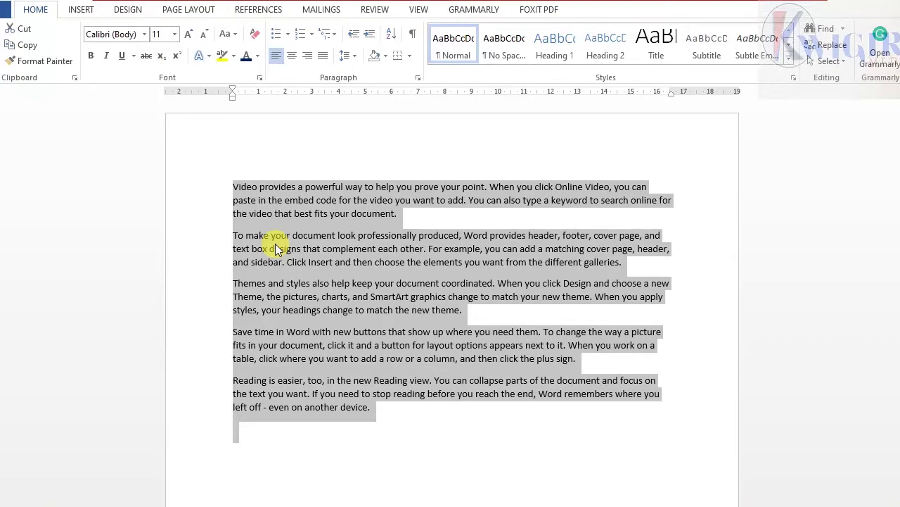
Step: Copy all the sample text and paste it below the last paragraph, keeping the source formatting
right_click(323, 258)
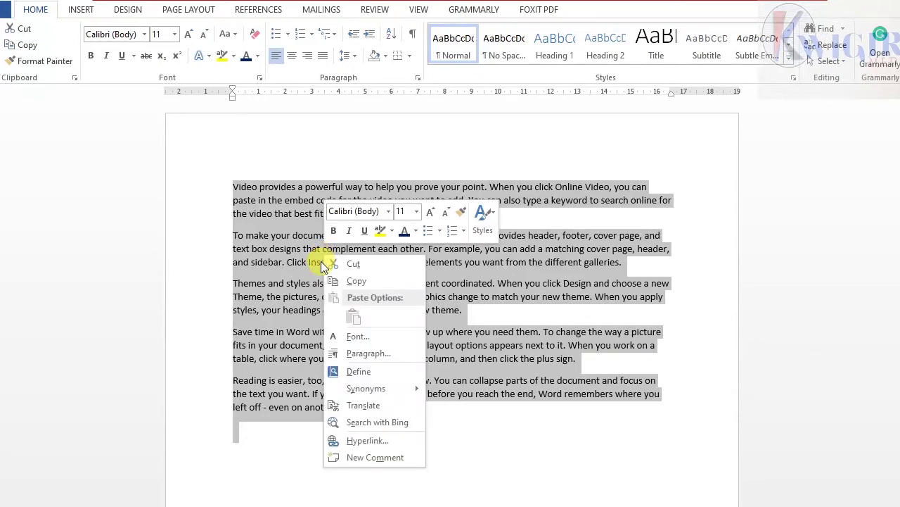
click(367, 280)
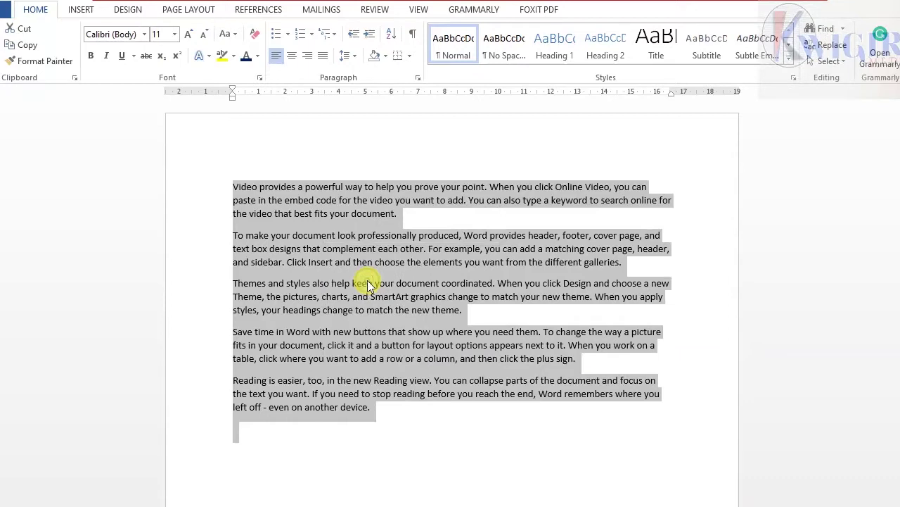
click(250, 453)
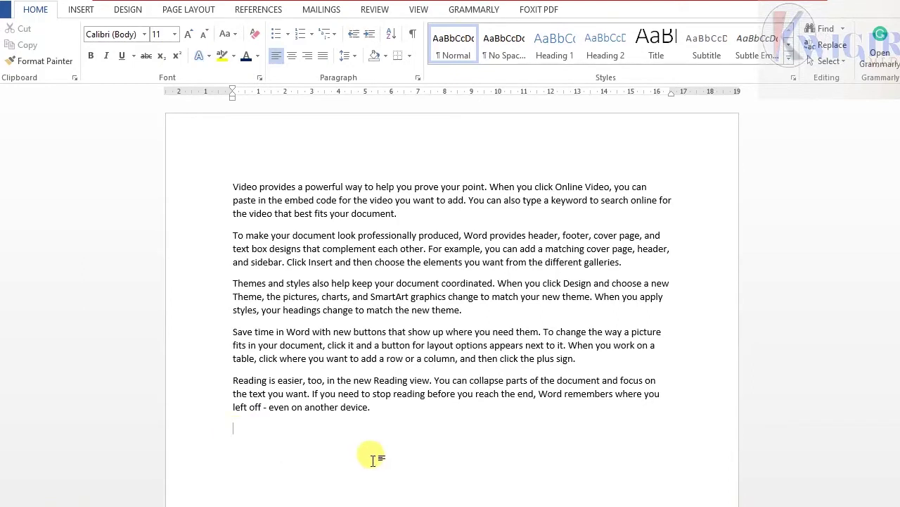
right_click(243, 445)
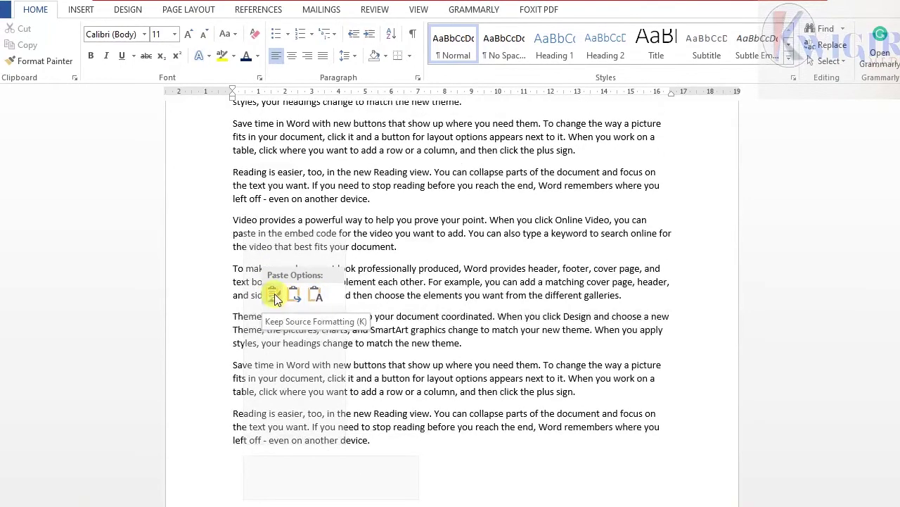
click(273, 295)
scroll(407, 280, up, 5)
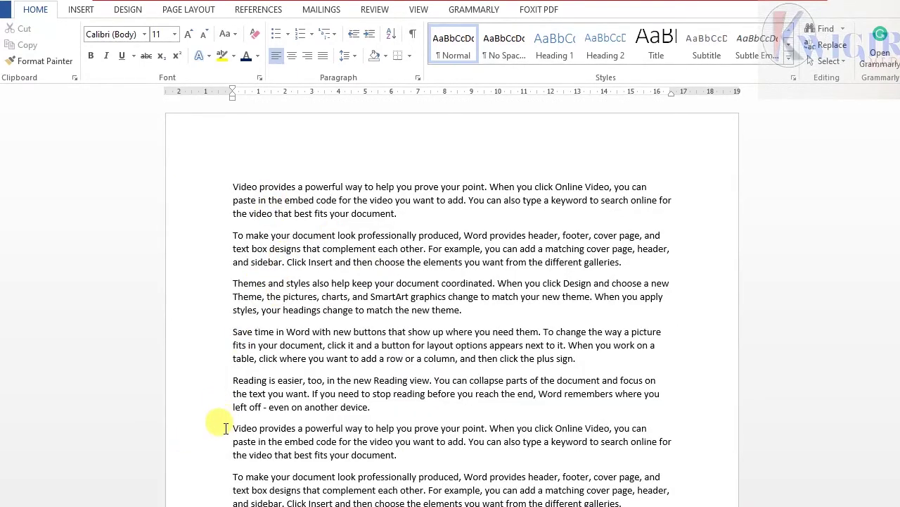
drag(223, 428, 306, 359)
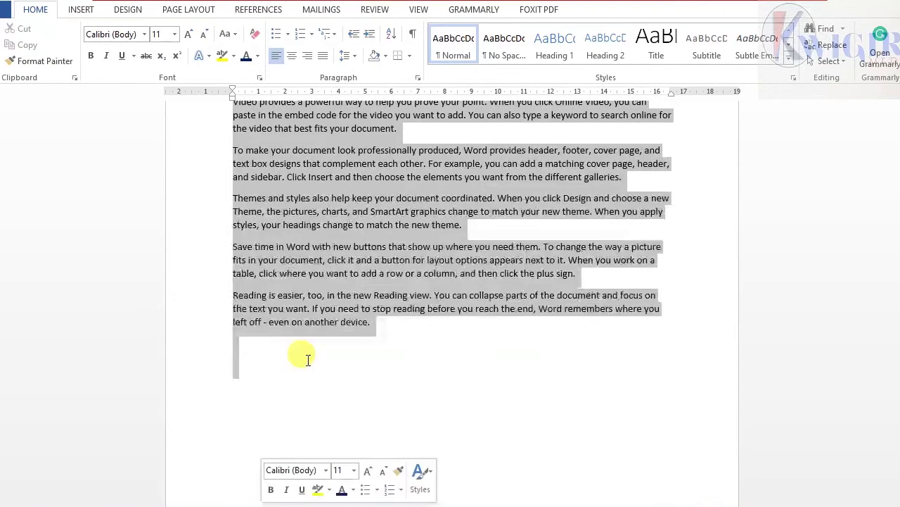
scroll(337, 330, up, 4)
scroll(336, 329, up, 4)
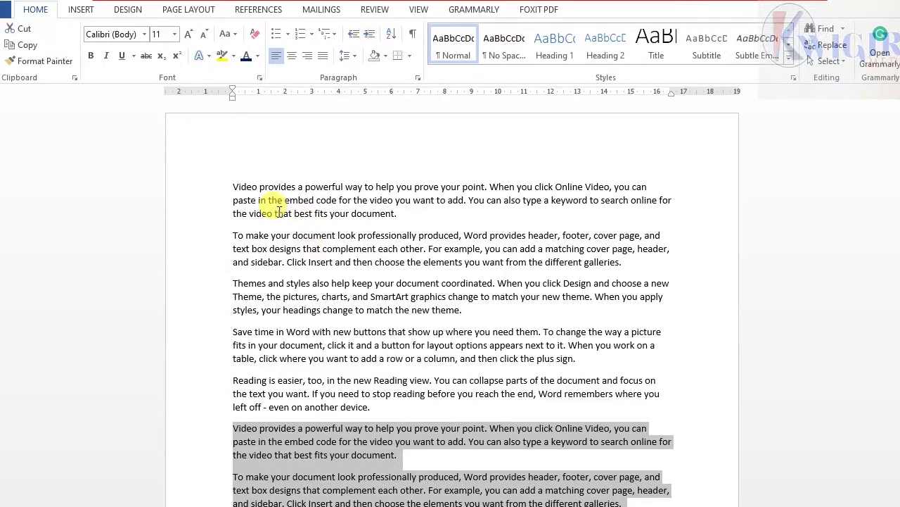
Step: Change the font color of the first five paragraphs to the orange theme color
drag(233, 183, 367, 407)
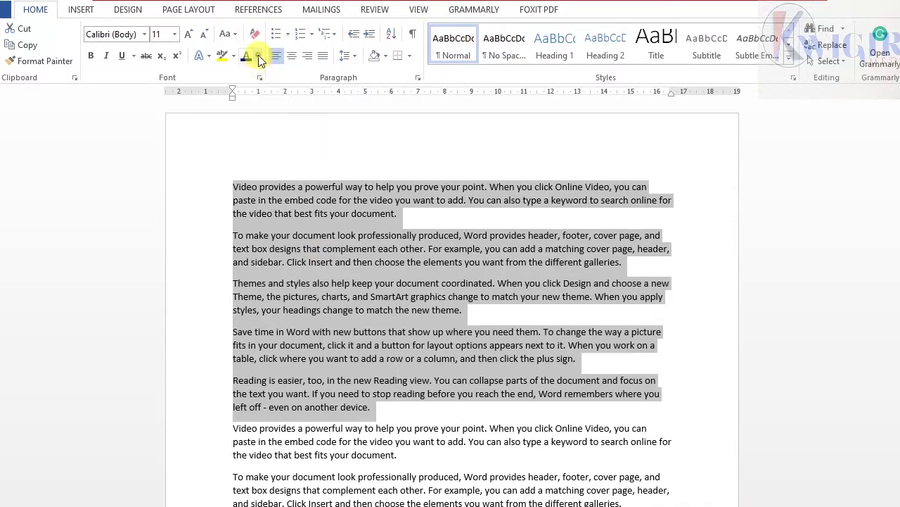
click(259, 57)
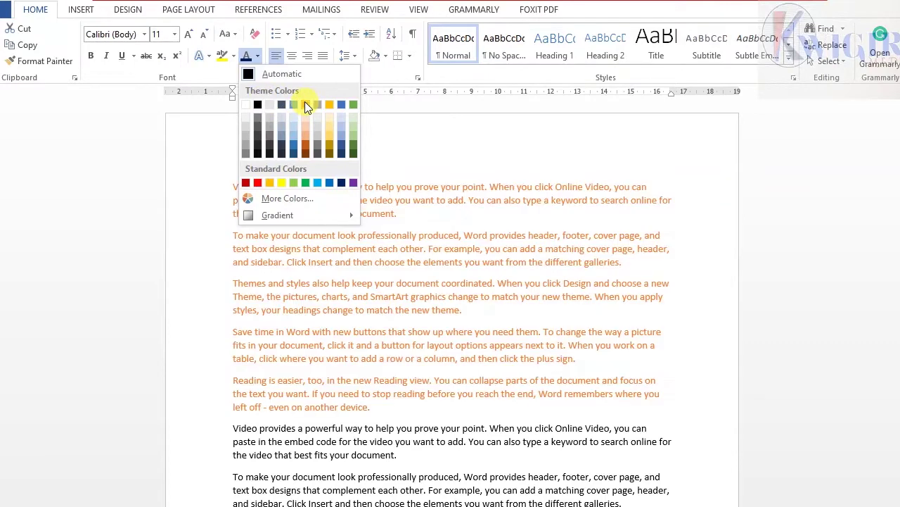
click(306, 104)
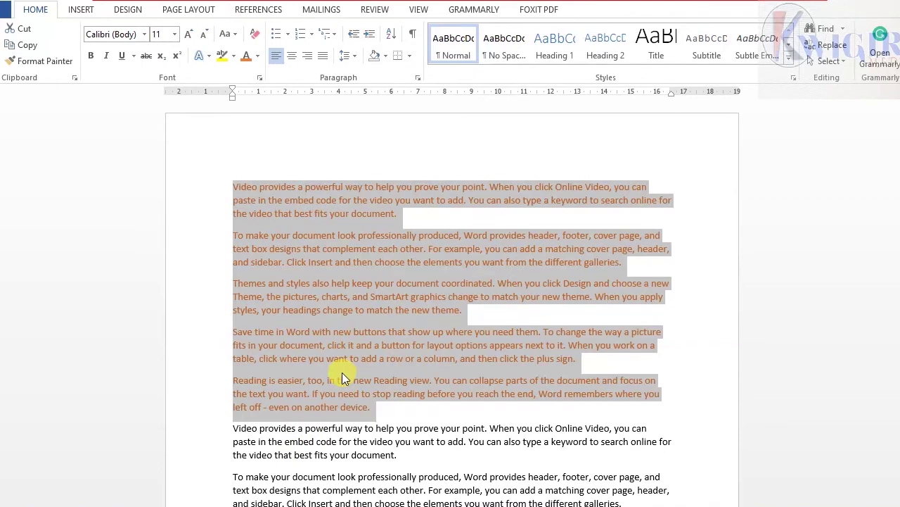
Step: Copy the five orange paragraphs and paste them below the last black paragraph, keeping their orange color
right_click(324, 284)
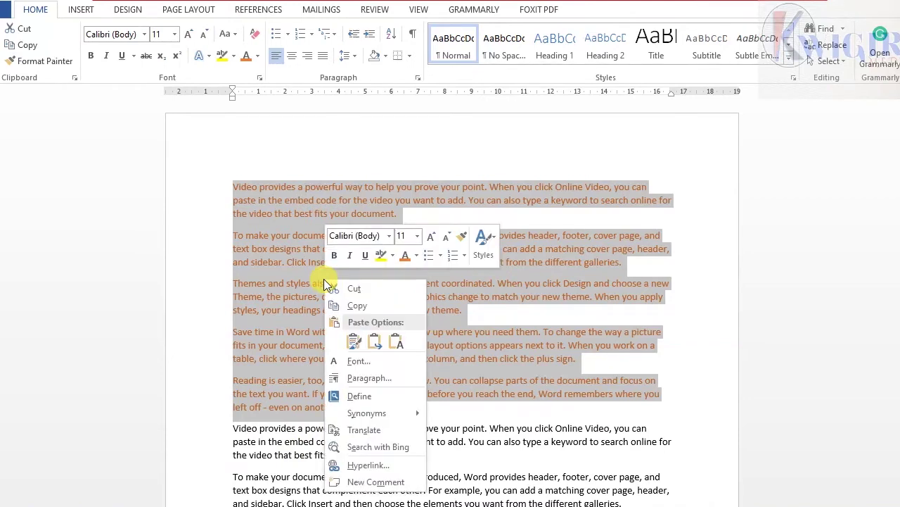
click(359, 305)
scroll(365, 302, down, 9)
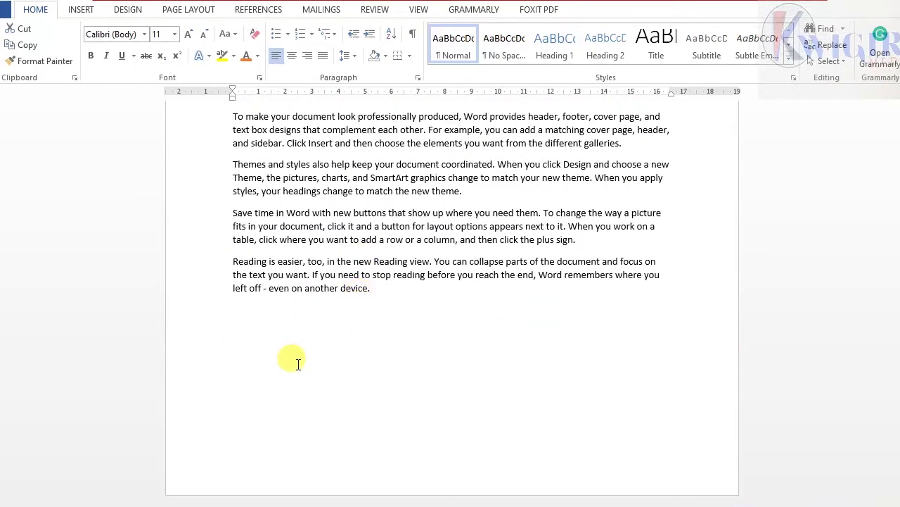
click(297, 361)
scroll(313, 373, up, 12)
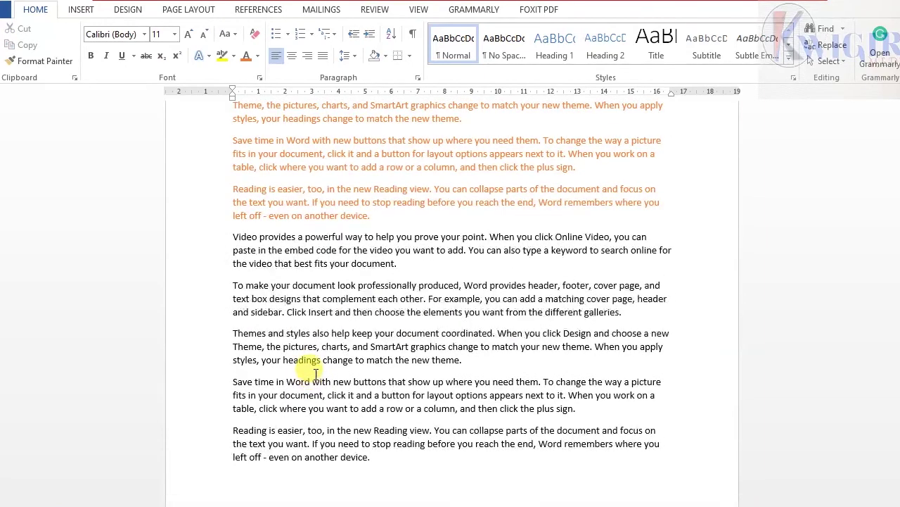
scroll(310, 373, down, 11)
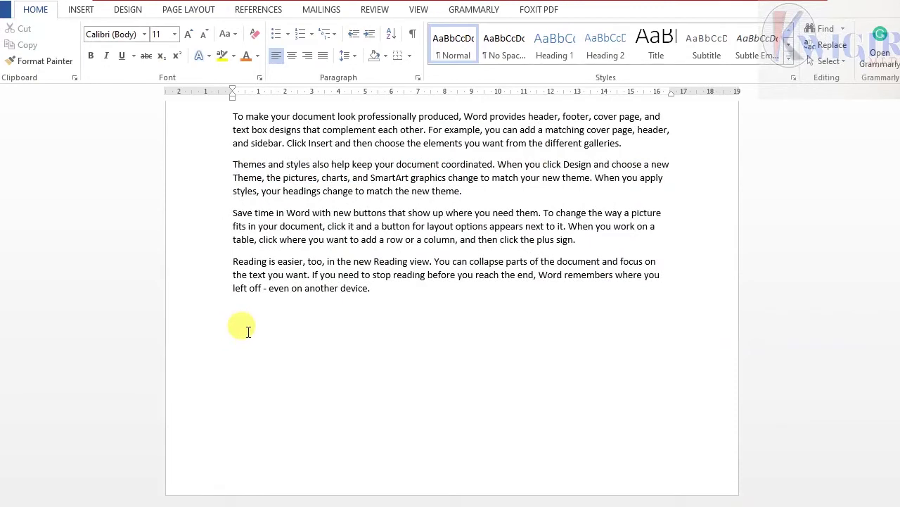
right_click(247, 330)
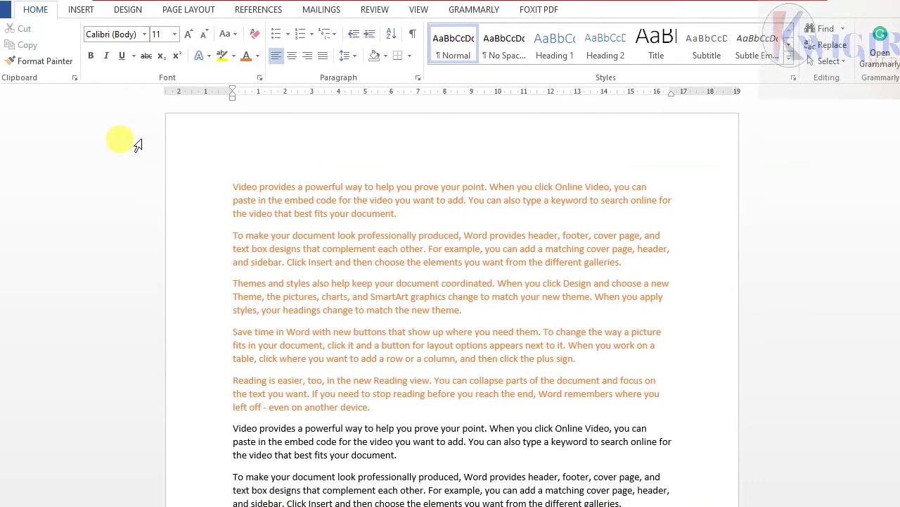
drag(232, 180, 409, 404)
scroll(395, 288, down, 10)
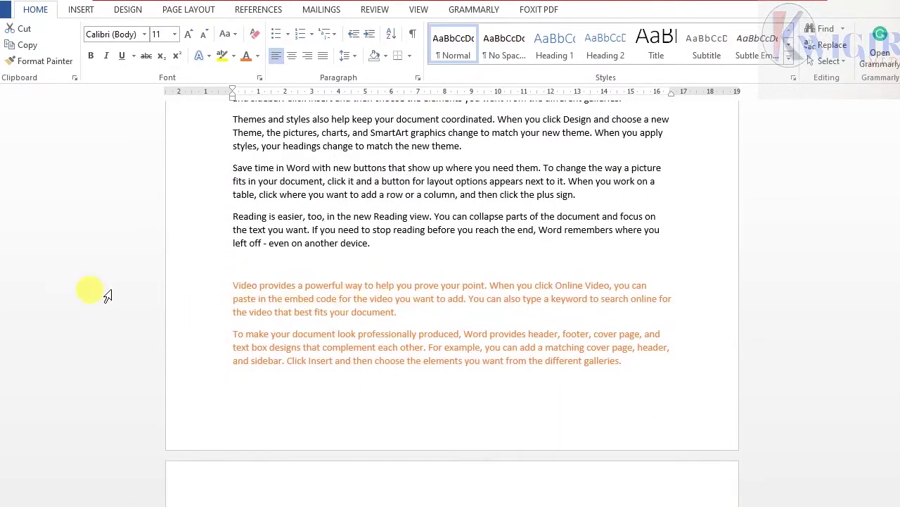
drag(231, 284, 299, 305)
scroll(299, 306, up, 15)
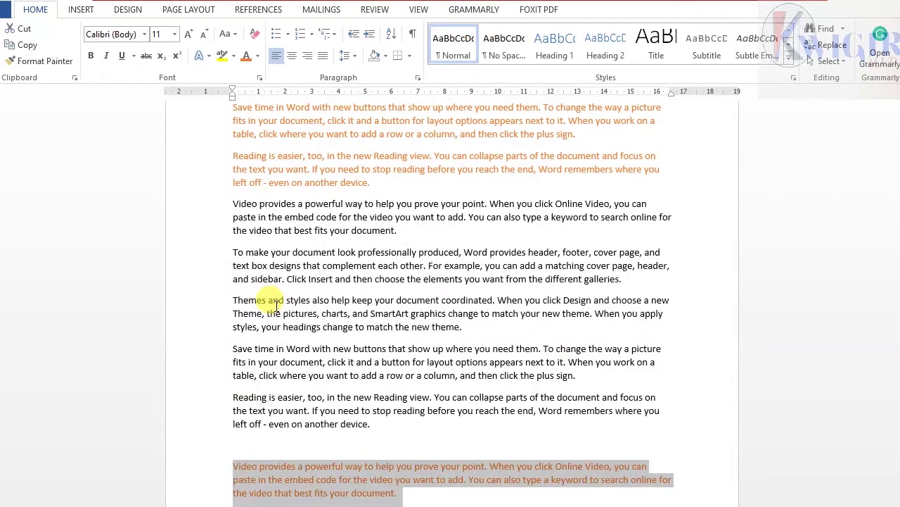
scroll(276, 305, up, 1)
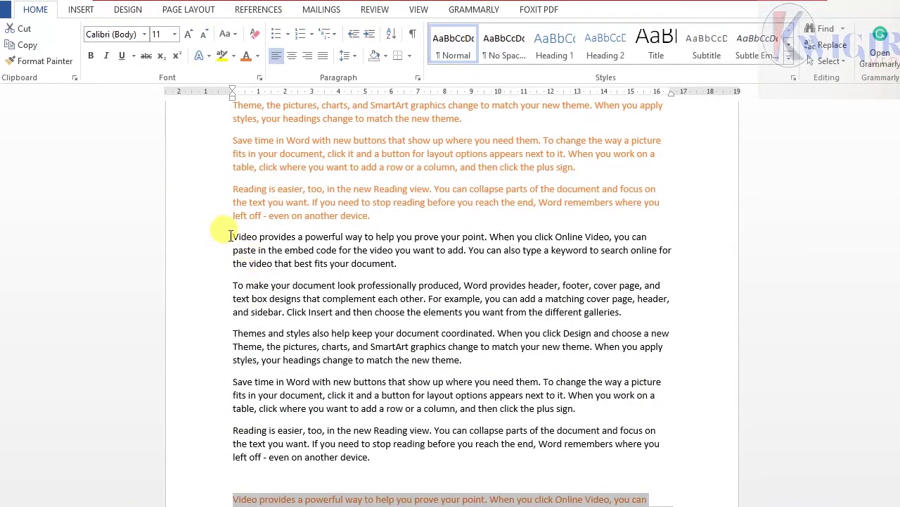
Step: Copy the five black paragraphs and paste them after the last orange paragraph at the end of the document
drag(231, 237, 380, 458)
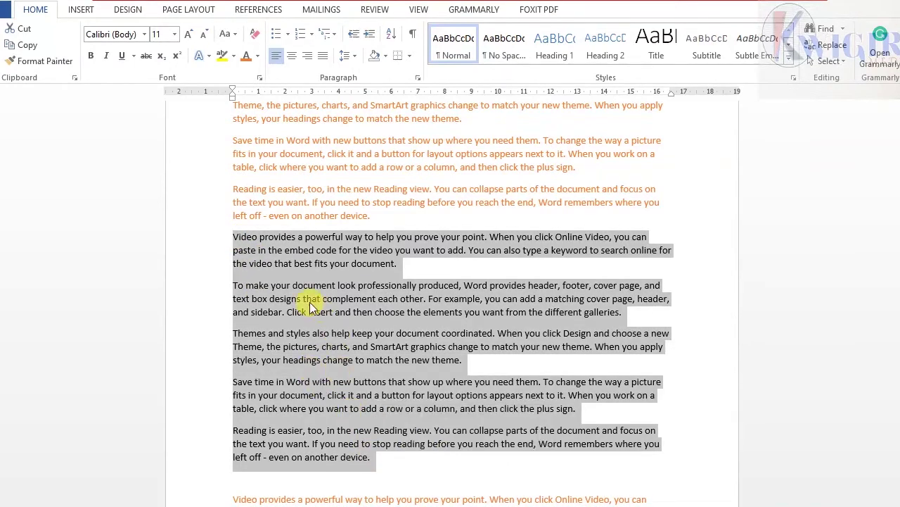
right_click(271, 304)
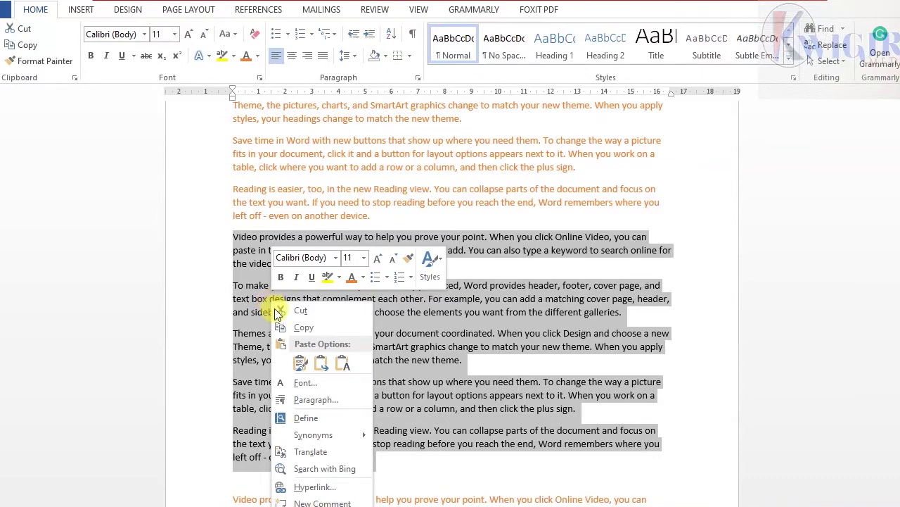
click(304, 328)
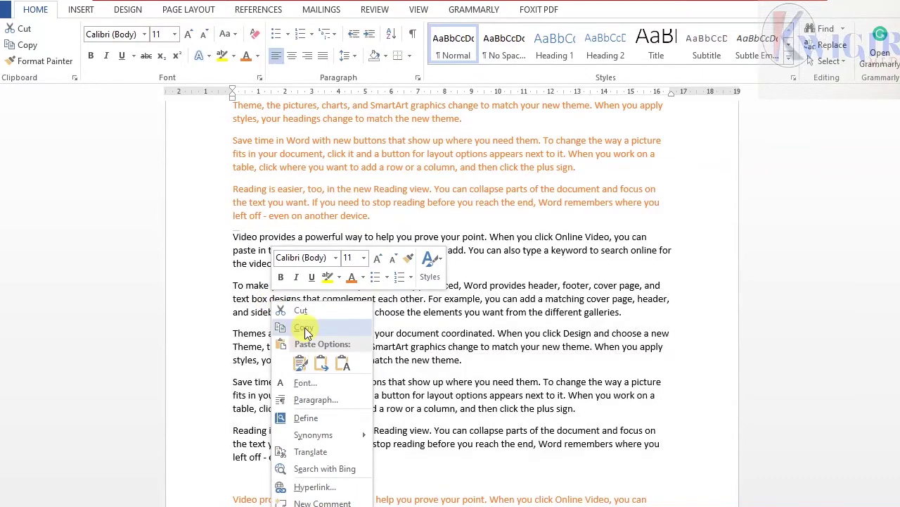
scroll(310, 330, down, 3)
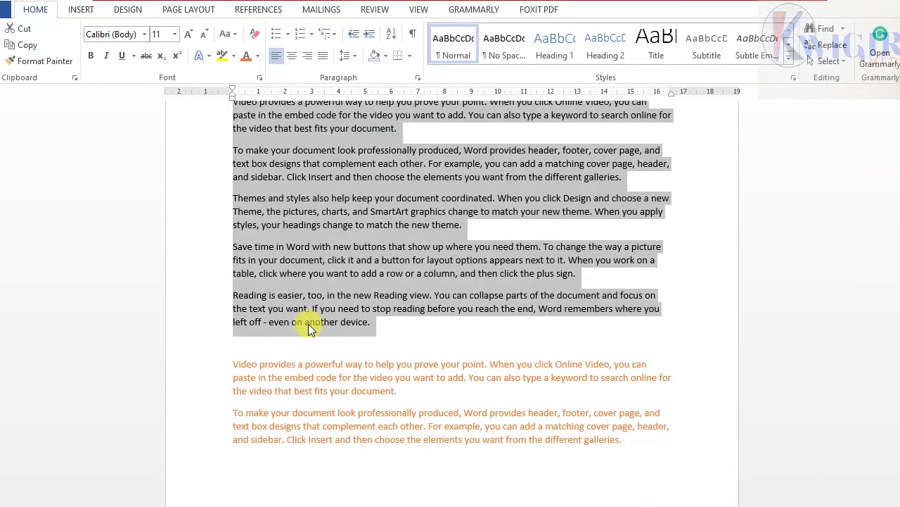
key(Delete)
scroll(304, 320, down, 5)
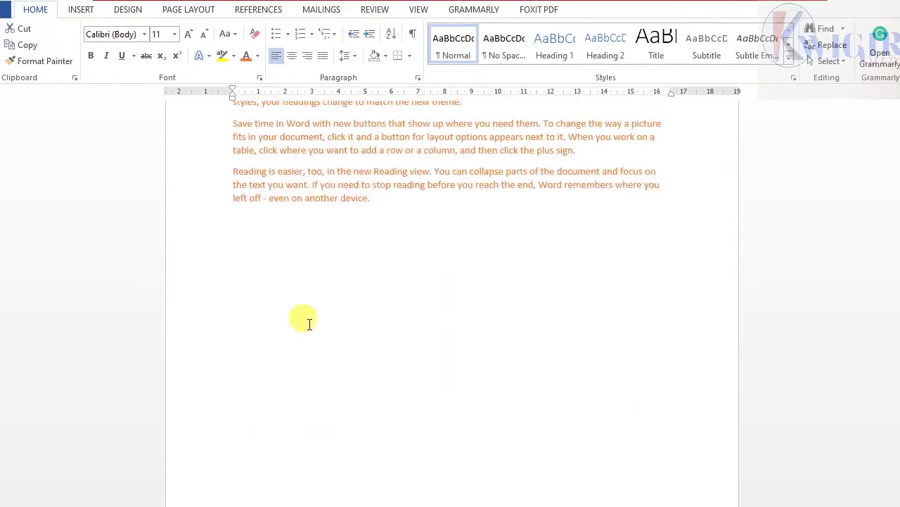
click(258, 295)
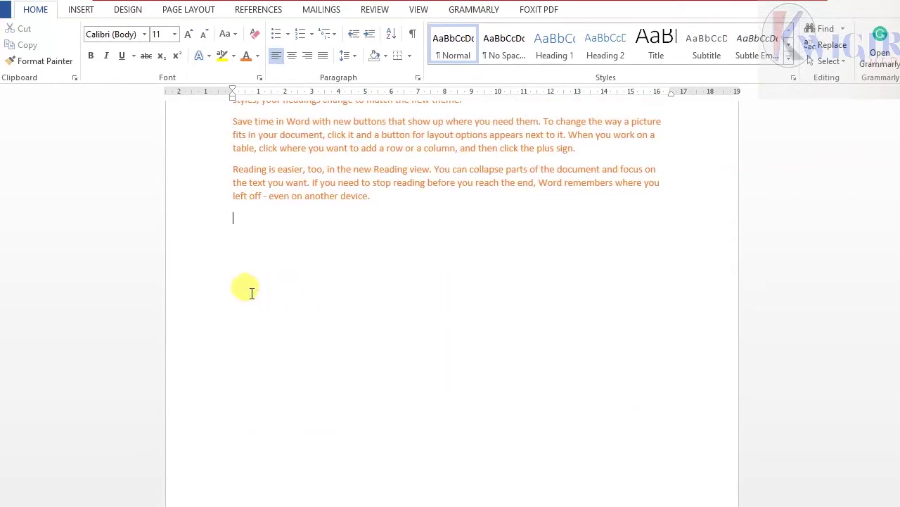
scroll(356, 380, down, 1)
scroll(357, 378, up, 2)
key(ctrl+v)
scroll(358, 387, up, 3)
scroll(356, 387, down, 9)
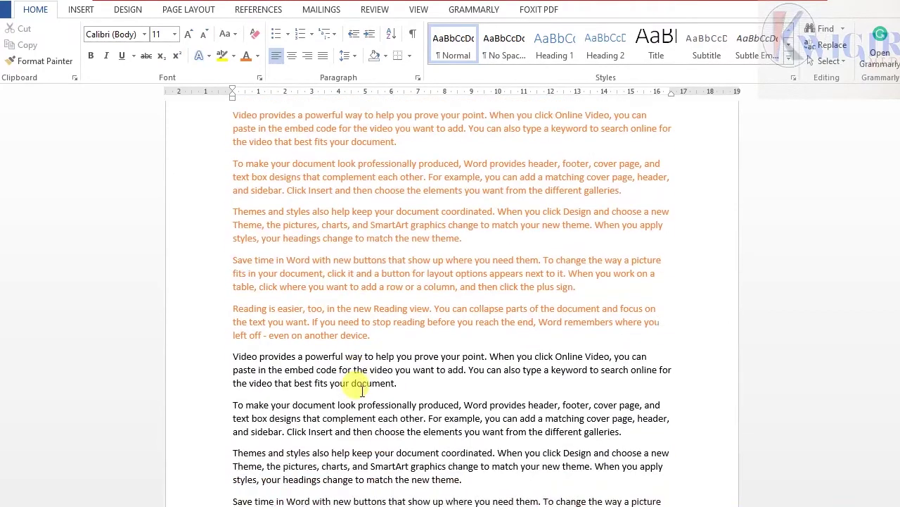
Step: Insert a page break after the last paragraph and try to paste the copied paragraphs on the new page with source formatting
scroll(348, 391, down, 6)
key(ctrl+Return)
right_click(305, 261)
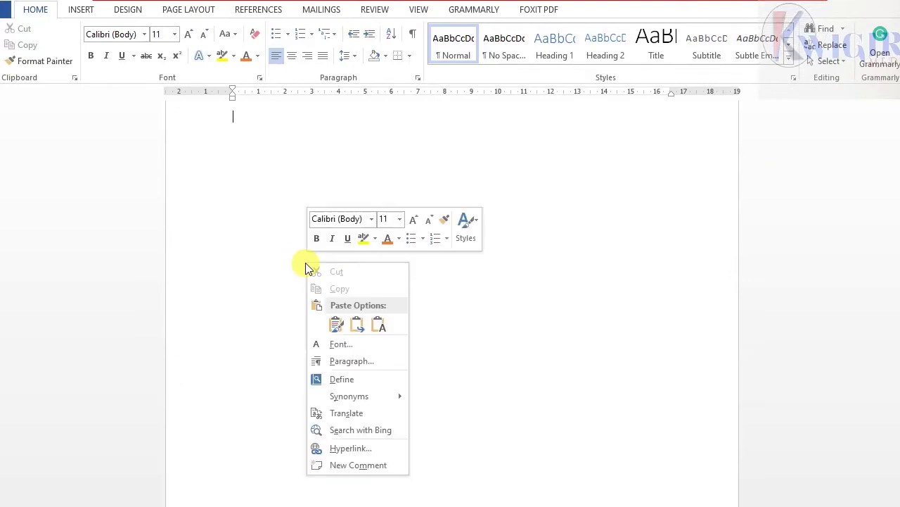
click(335, 325)
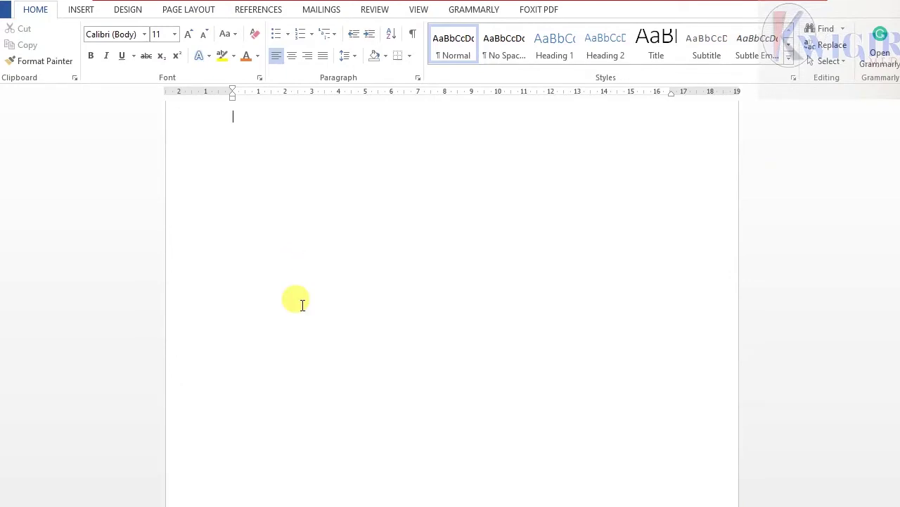
Step: Review the order of the orange and black paragraph blocks from the start of the document to its end
scroll(345, 330, up, 5)
scroll(350, 334, up, 5)
double_click(347, 328)
scroll(349, 329, up, 1)
scroll(352, 335, down, 6)
scroll(357, 339, up, 2)
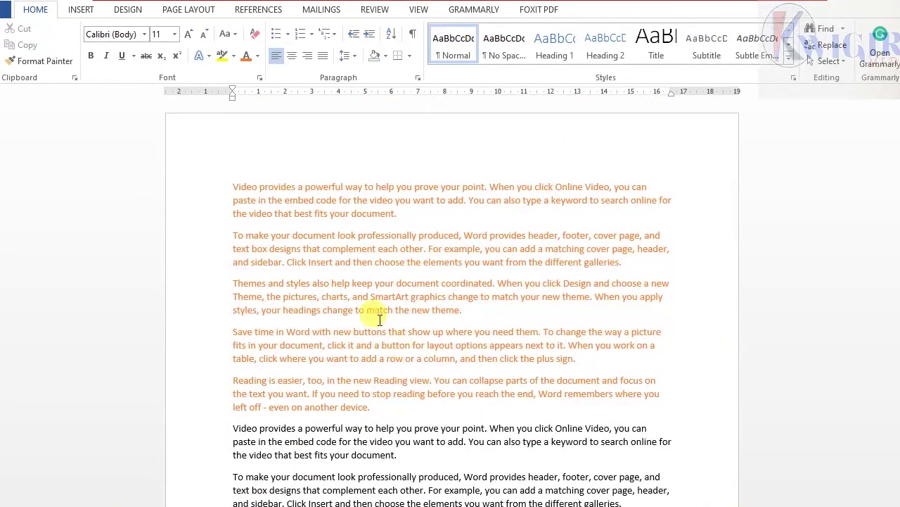
click(382, 298)
scroll(385, 316, down, 7)
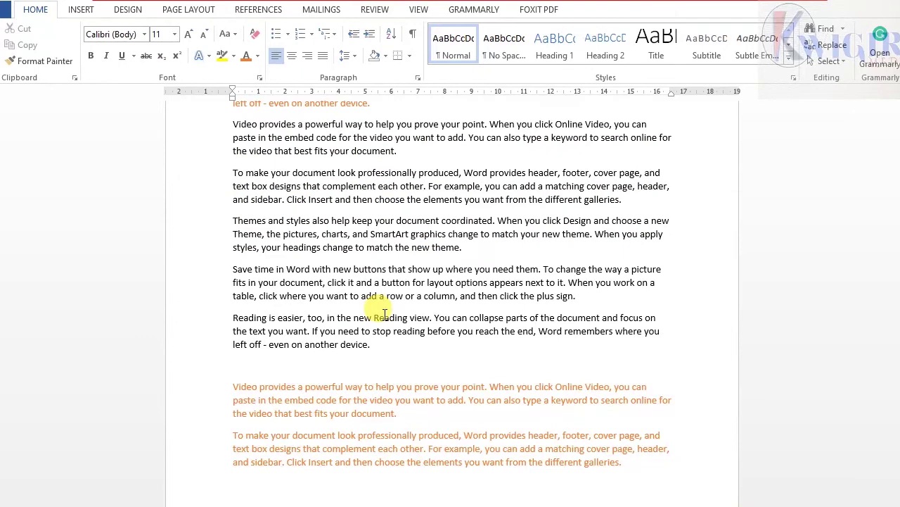
scroll(384, 314, down, 15)
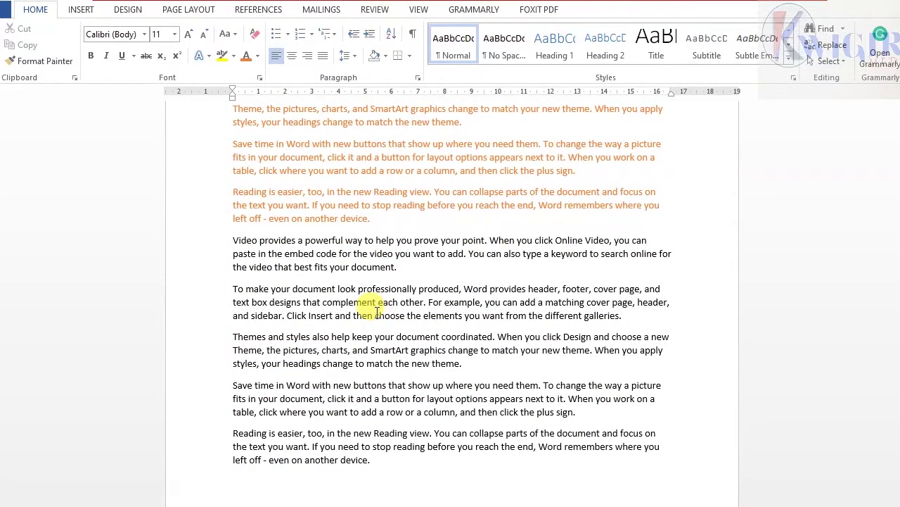
scroll(390, 315, up, 5)
scroll(391, 317, down, 8)
scroll(387, 316, up, 4)
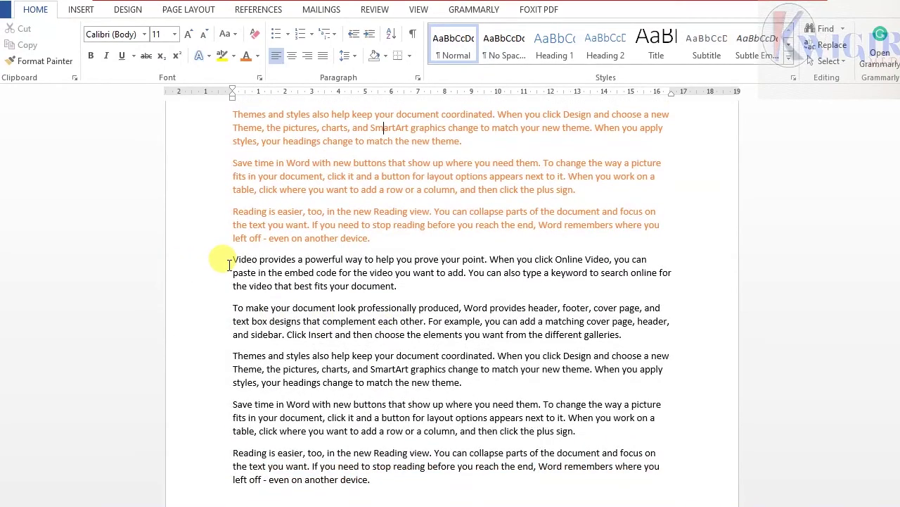
Step: Change the font color of the first block of five black paragraphs to the standard Red
drag(230, 260, 295, 286)
scroll(422, 352, down, 4)
drag(463, 430, 468, 341)
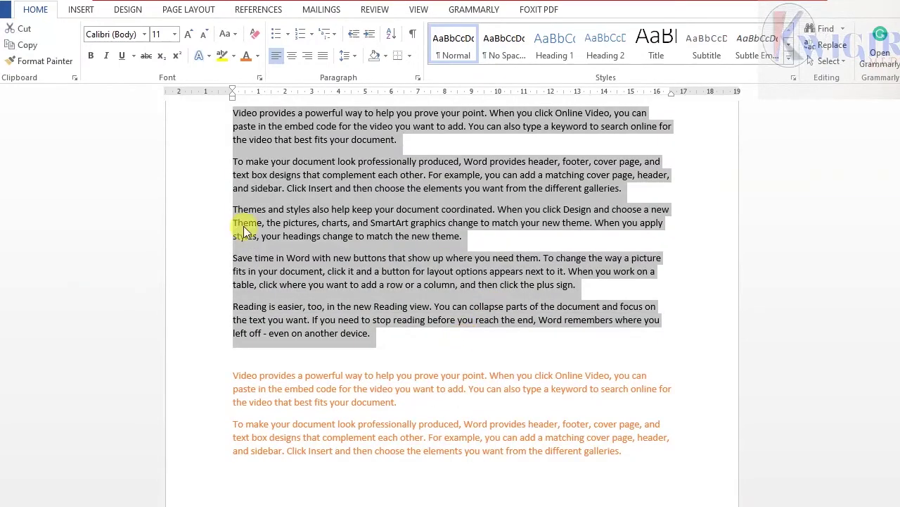
click(246, 57)
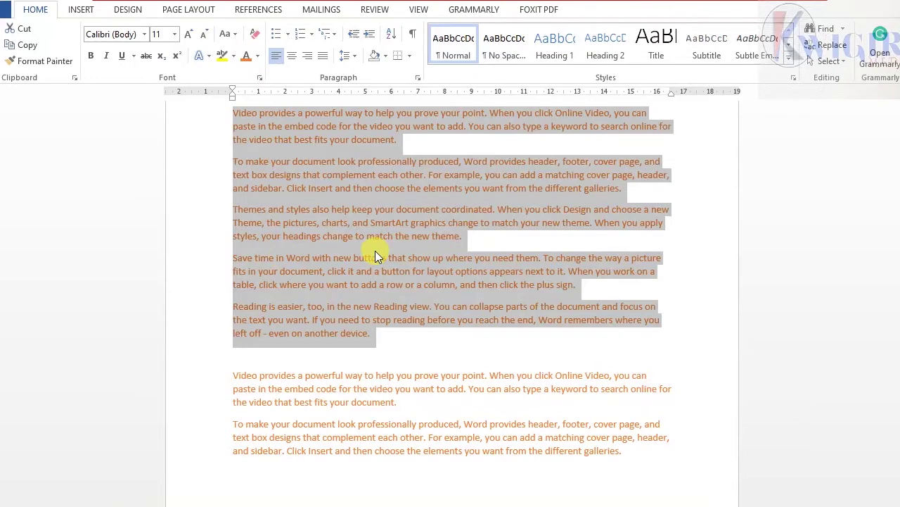
click(257, 56)
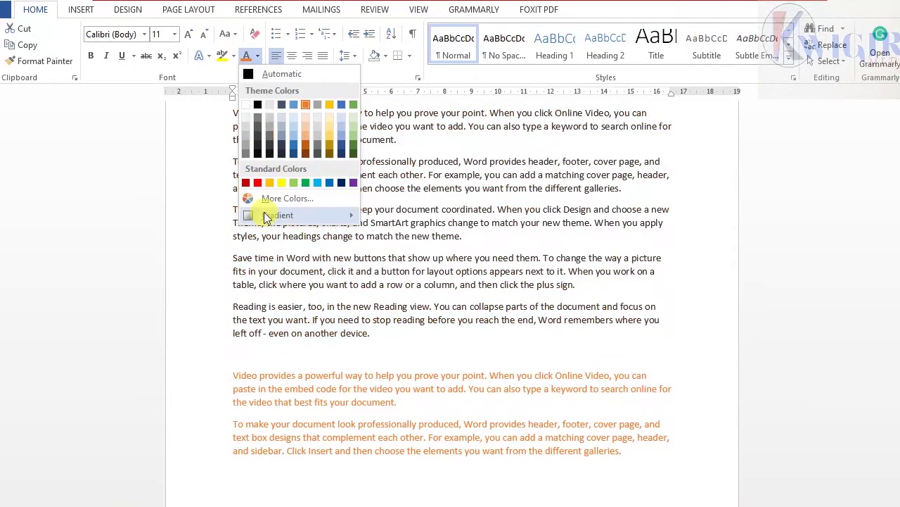
click(259, 182)
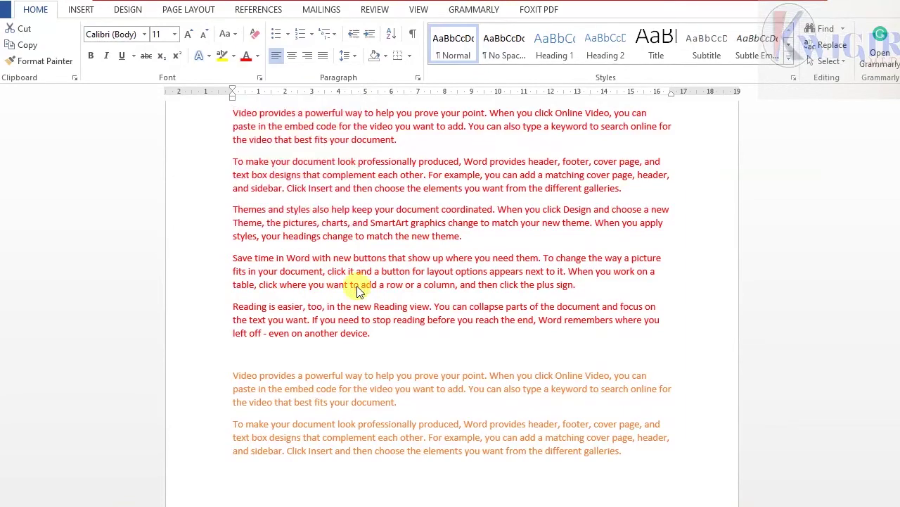
Step: Look through the orange, red and black paragraph blocks to check their order across the pages
scroll(365, 283, up, 4)
scroll(376, 237, up, 3)
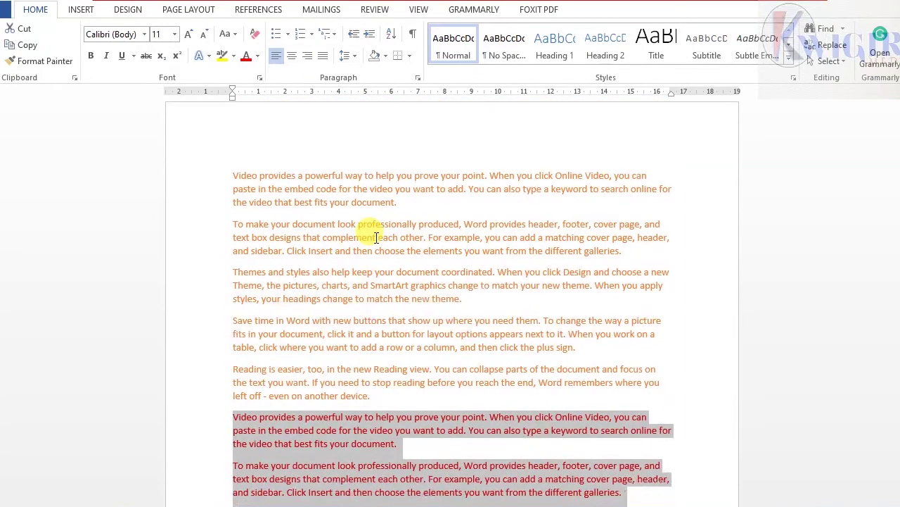
scroll(373, 243, down, 9)
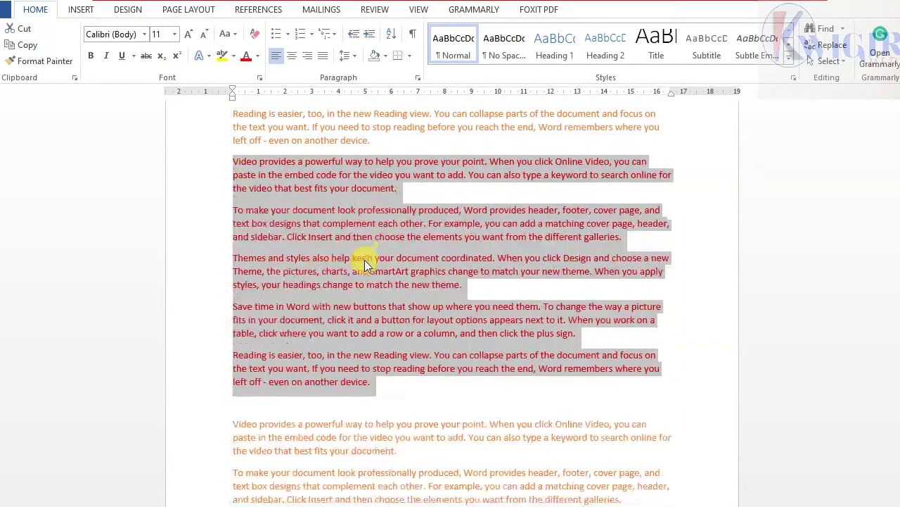
scroll(342, 313, down, 6)
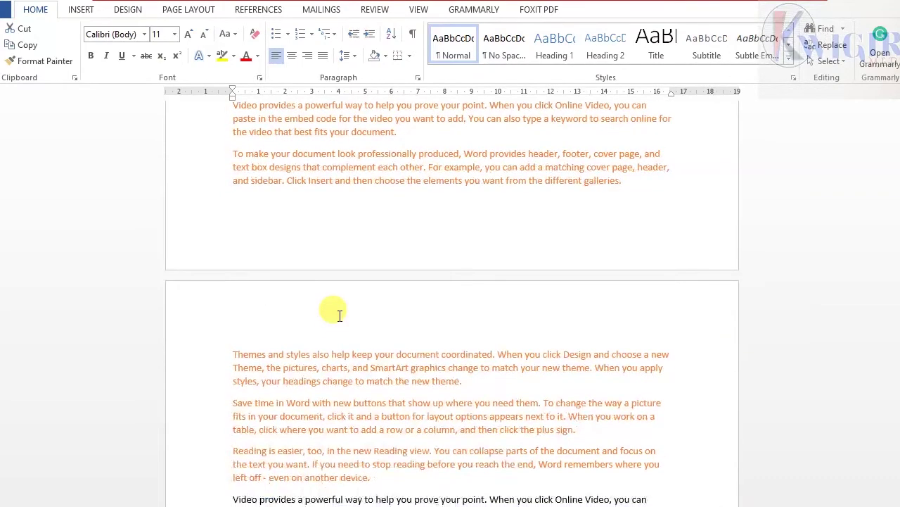
scroll(339, 314, down, 4)
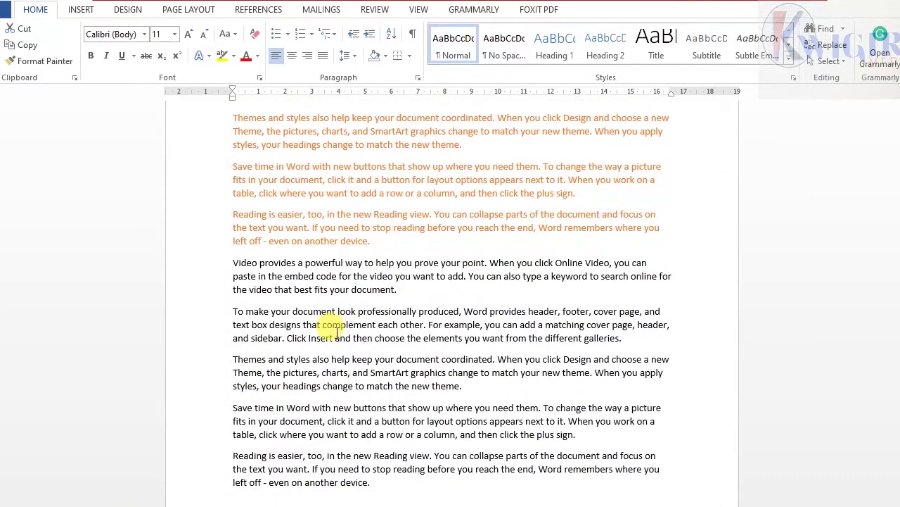
scroll(331, 324, down, 2)
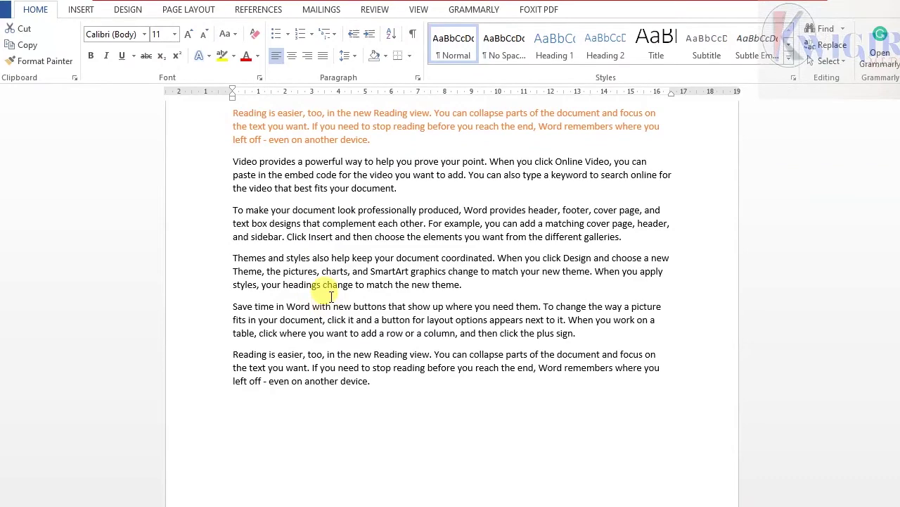
scroll(374, 296, up, 7)
scroll(381, 297, up, 13)
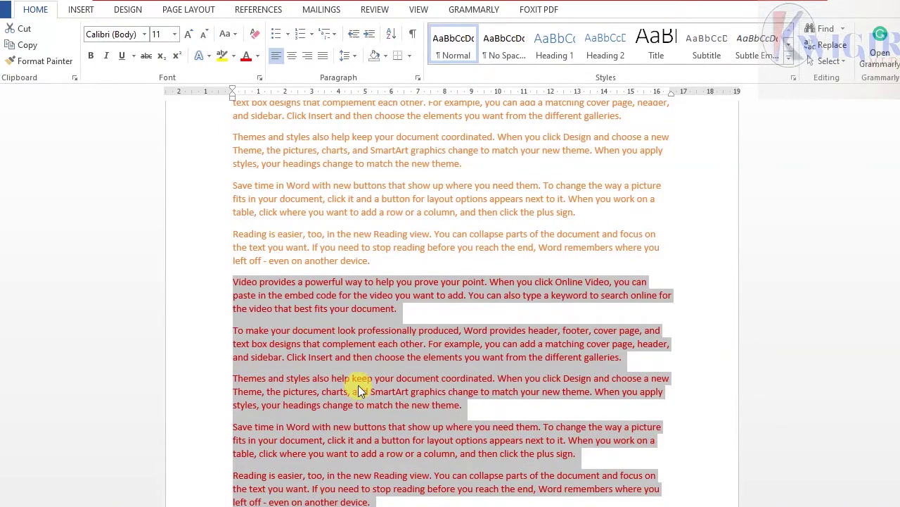
scroll(366, 383, down, 6)
click(373, 379)
scroll(368, 374, down, 9)
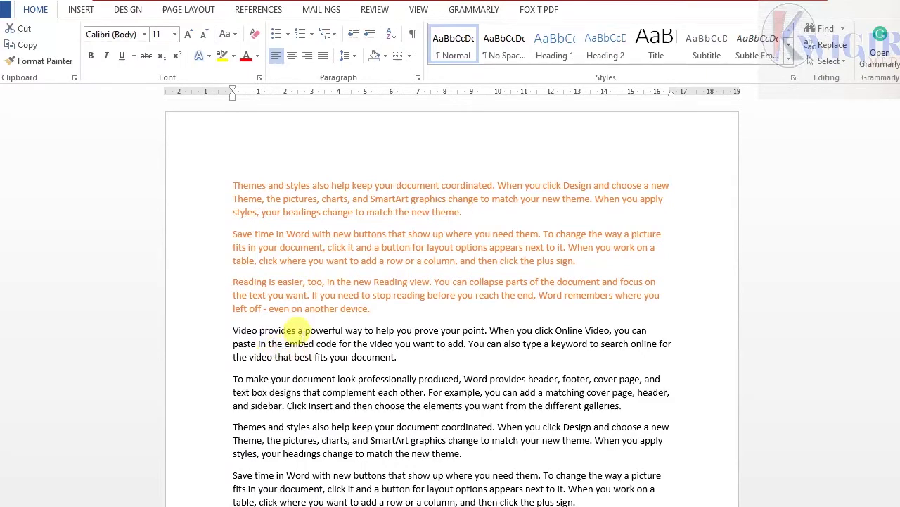
scroll(357, 314, up, 8)
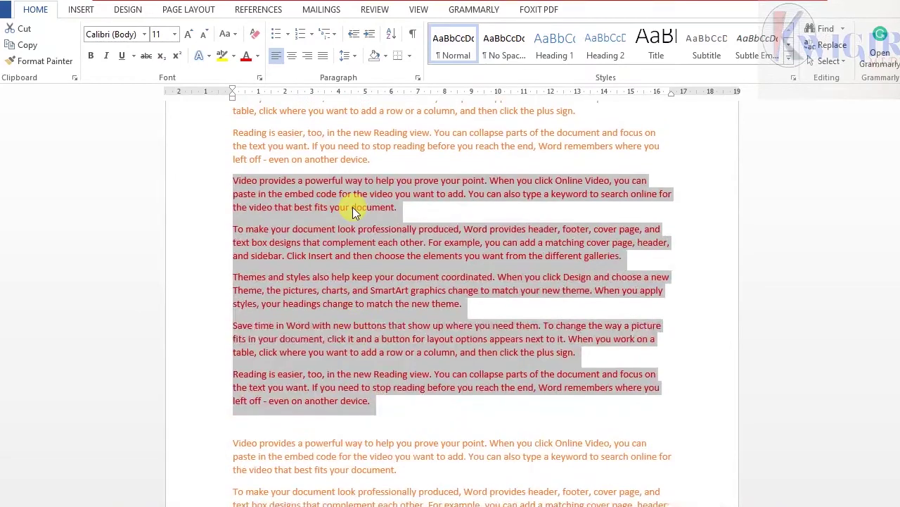
Step: Cut the five red paragraphs and paste them on a new line between the second orange block and the black block, keeping source formatting
right_click(334, 259)
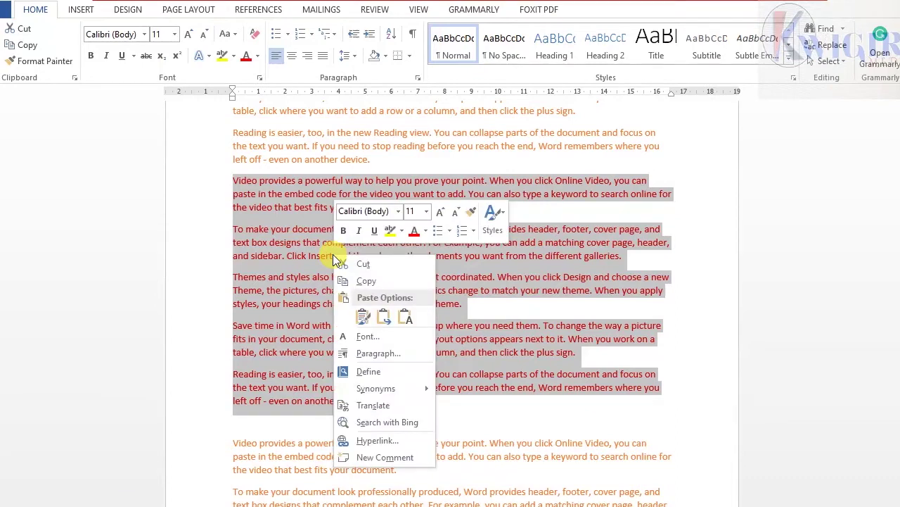
click(370, 264)
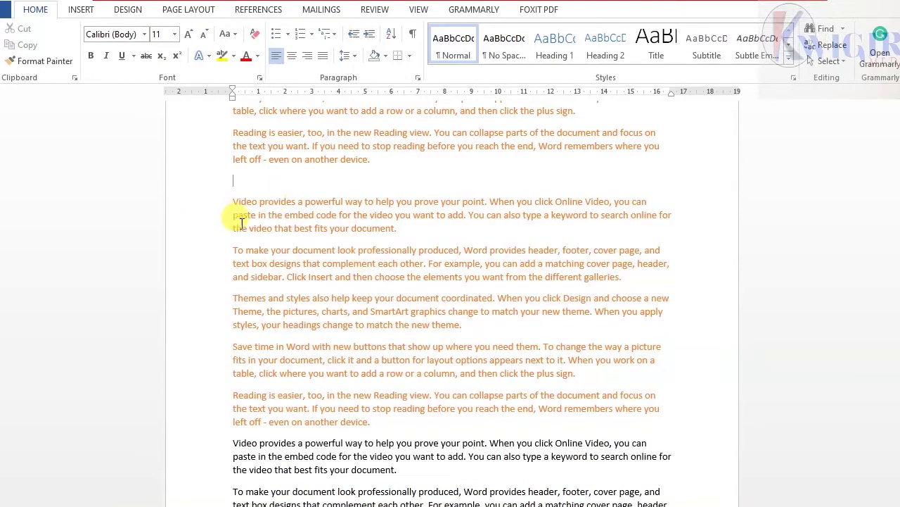
scroll(251, 220, down, 3)
scroll(251, 220, down, 3)
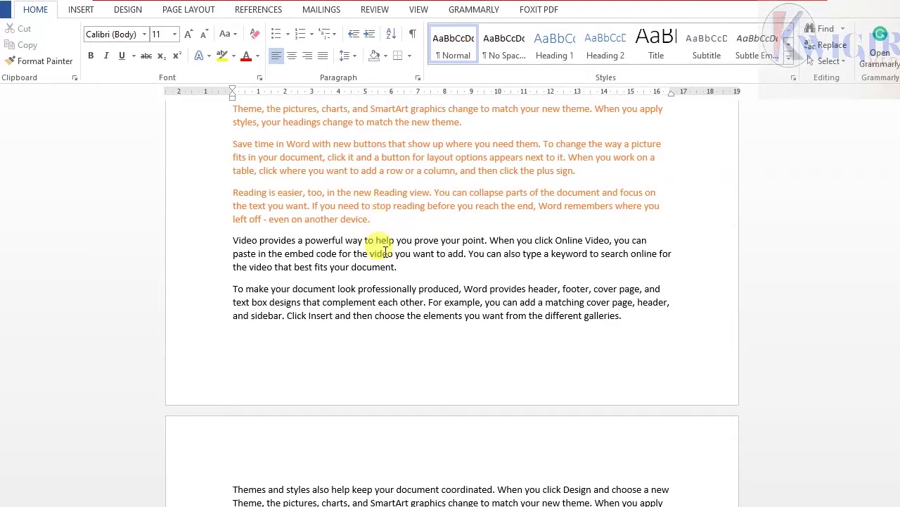
scroll(385, 251, down, 2)
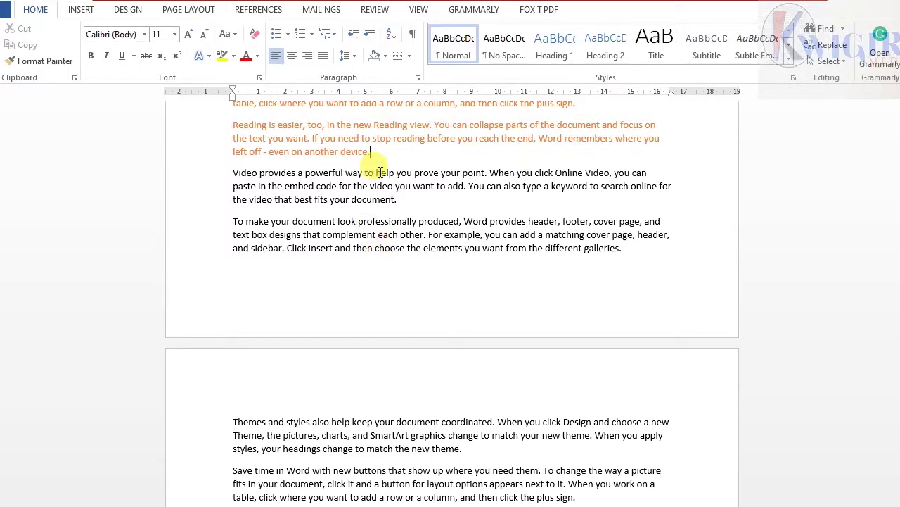
key(Return)
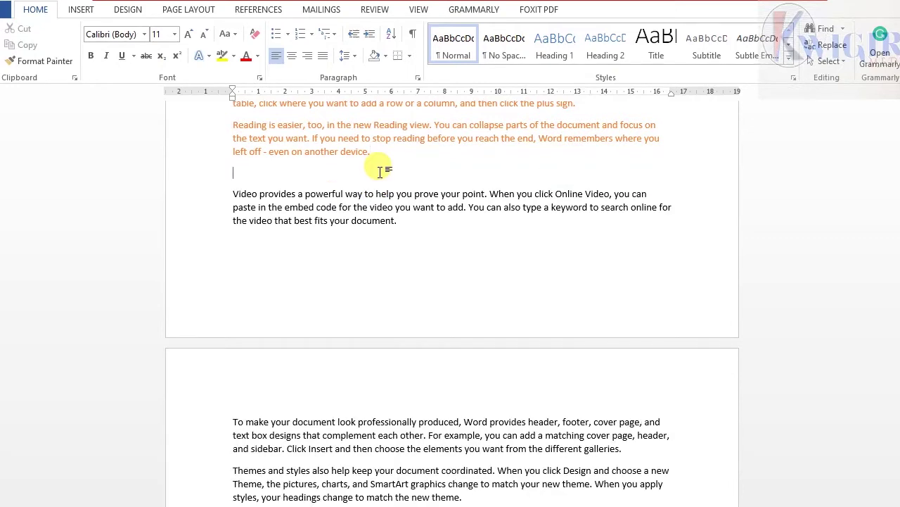
right_click(240, 174)
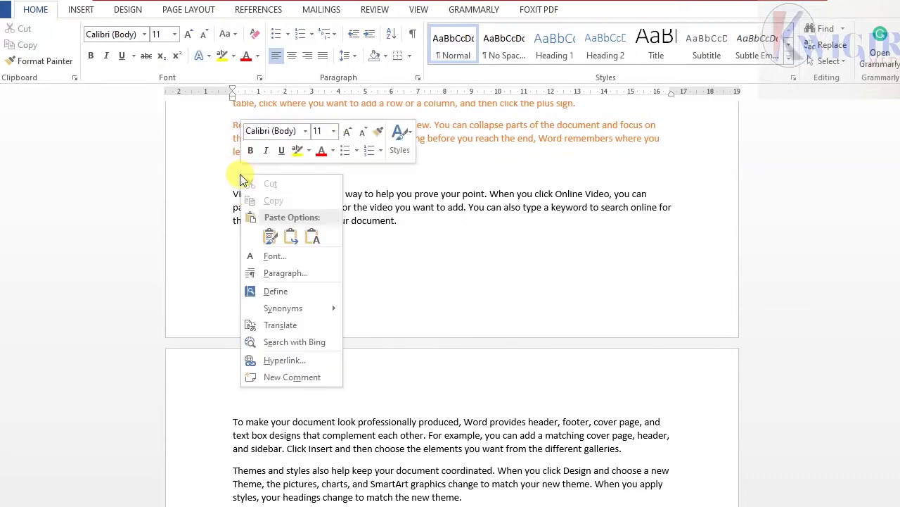
click(270, 238)
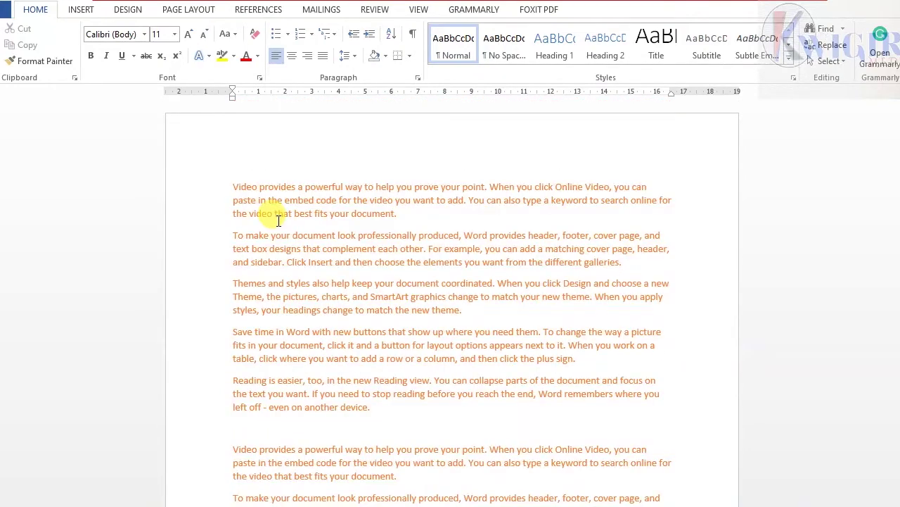
Step: Add the title line "FORMATTING WORD" above the first orange paragraph at the start of the document
scroll(282, 222, down, 9)
scroll(282, 216, up, 6)
scroll(281, 214, up, 1)
scroll(279, 204, down, 4)
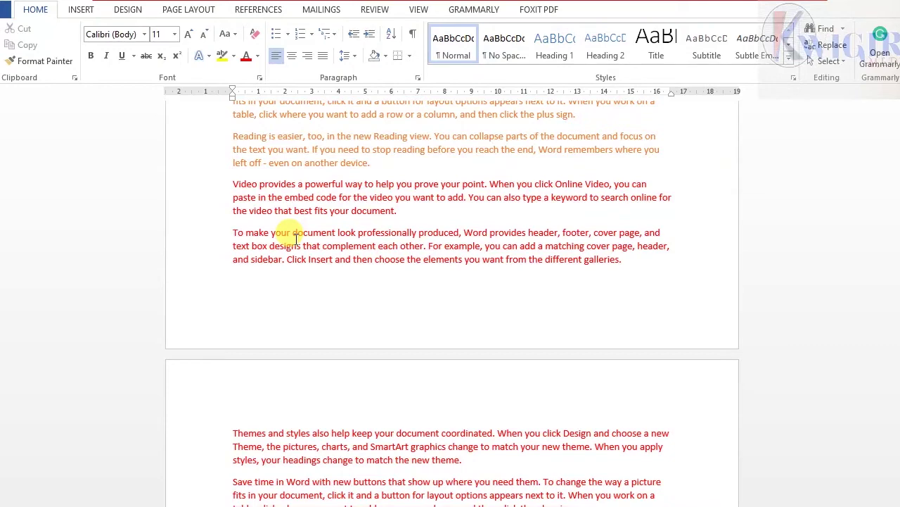
scroll(257, 259, up, 2)
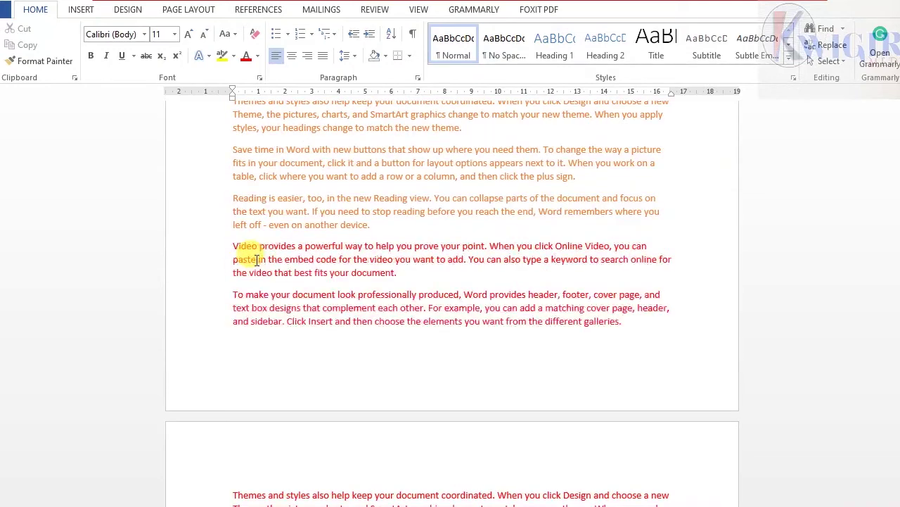
scroll(246, 236, up, 5)
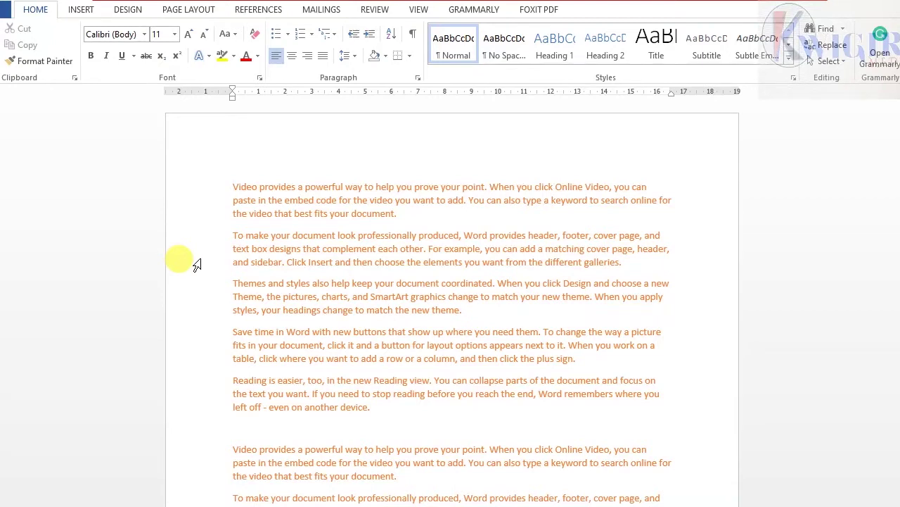
key(Return)
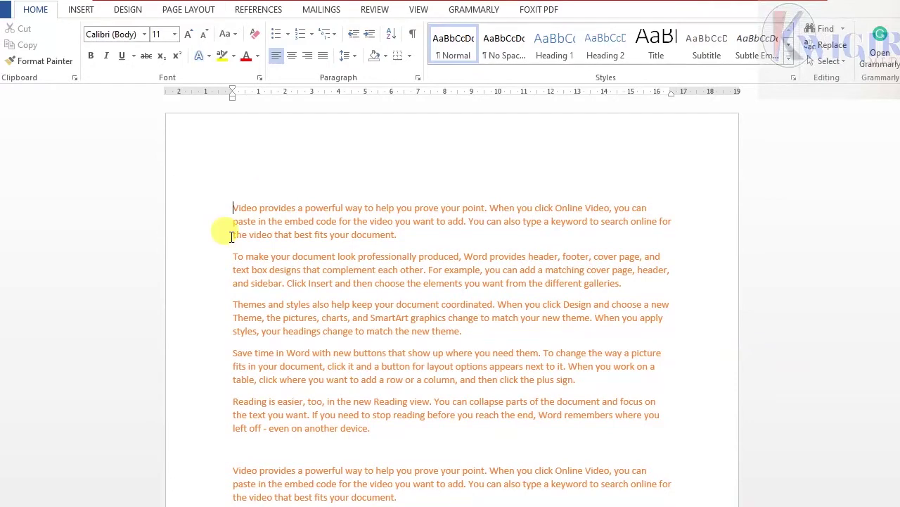
click(233, 185)
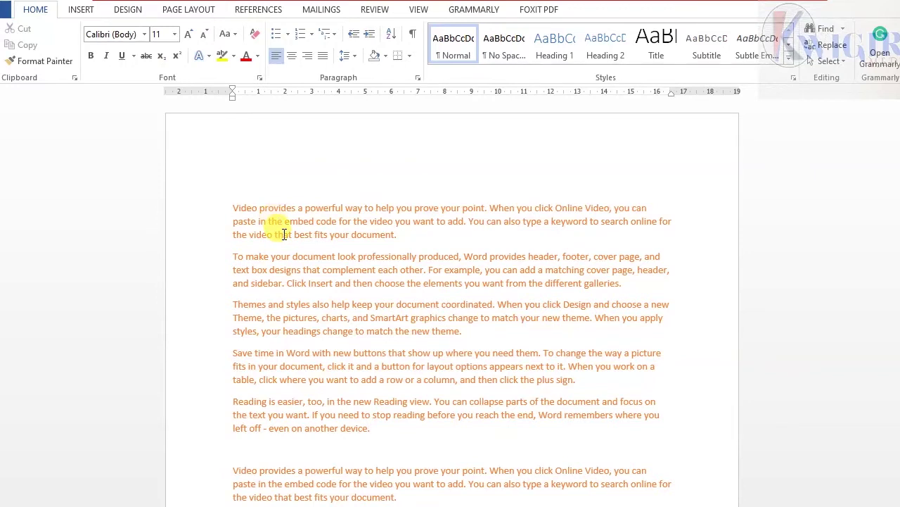
text(FORMATTING)
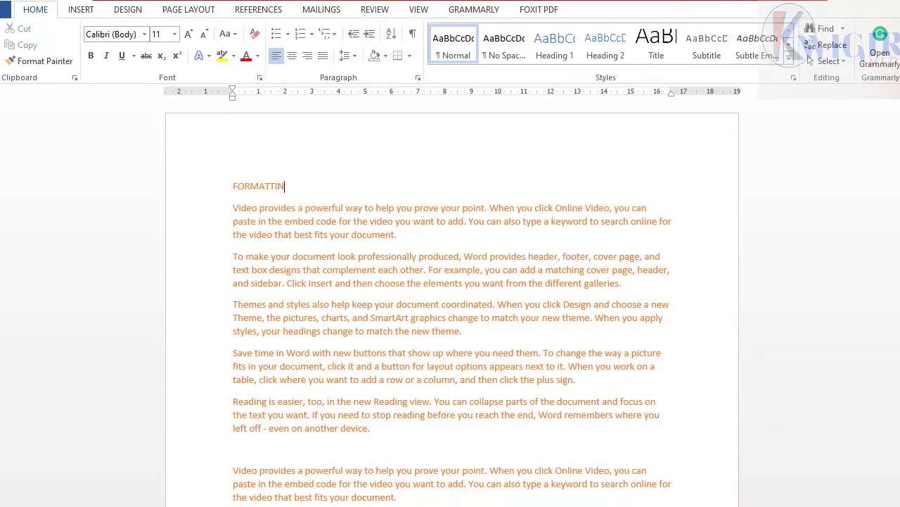
text( WORD)
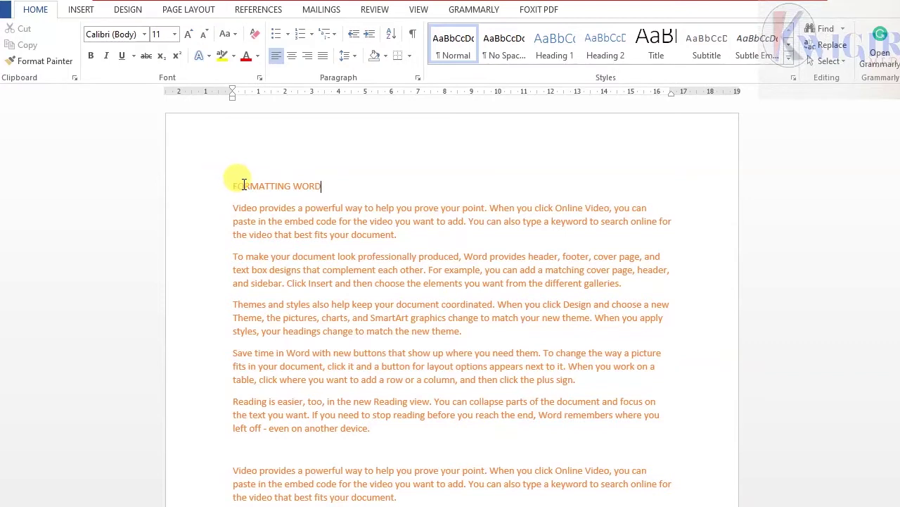
Step: Change the font color of the "FORMATTING WORD" title to the standard Dark Blue
drag(231, 183, 321, 173)
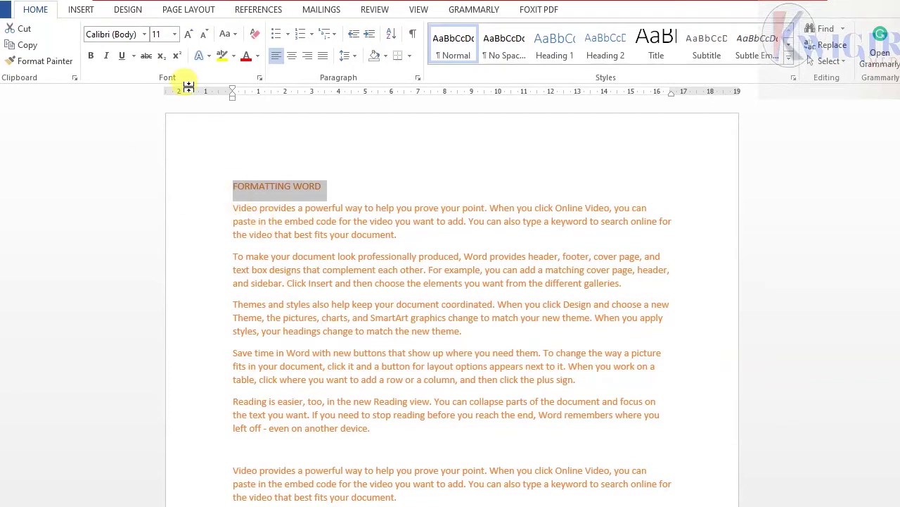
click(258, 56)
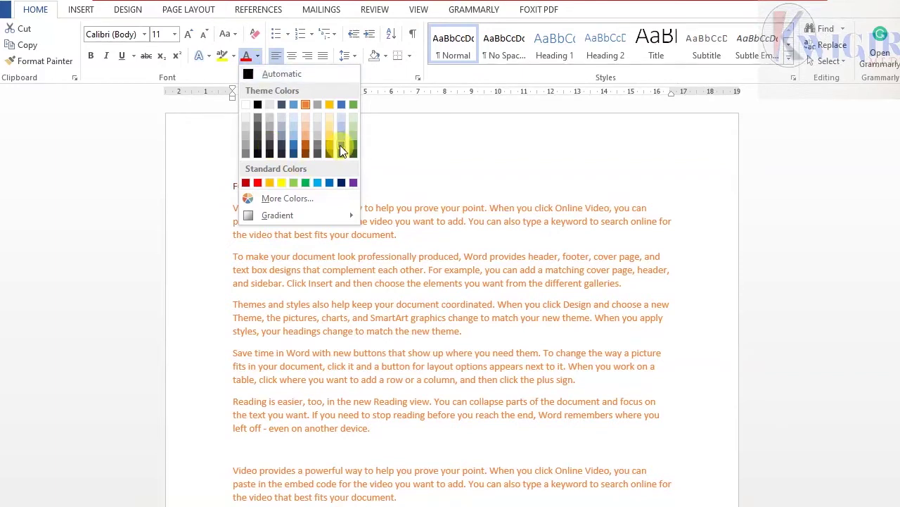
click(341, 183)
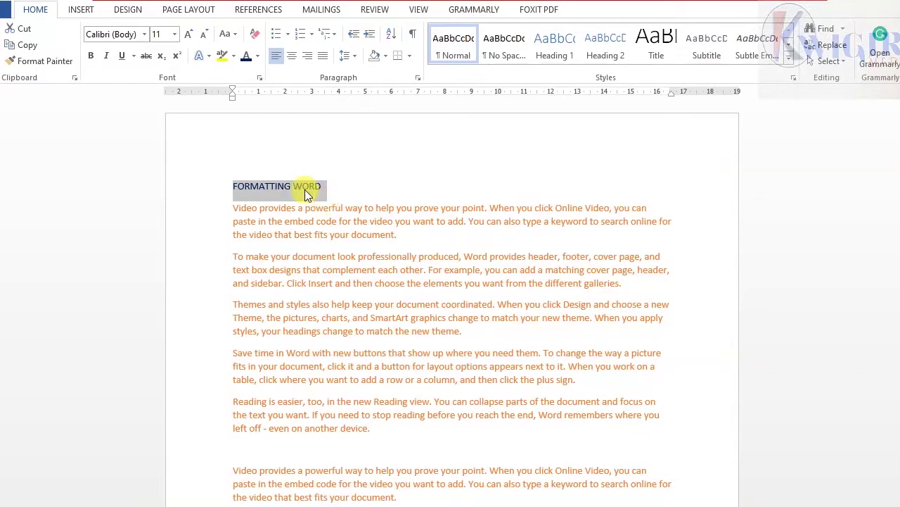
Step: Try bold, italic and underline on the "FORMATTING WORD" title, and remove all three effects again
click(93, 56)
click(108, 57)
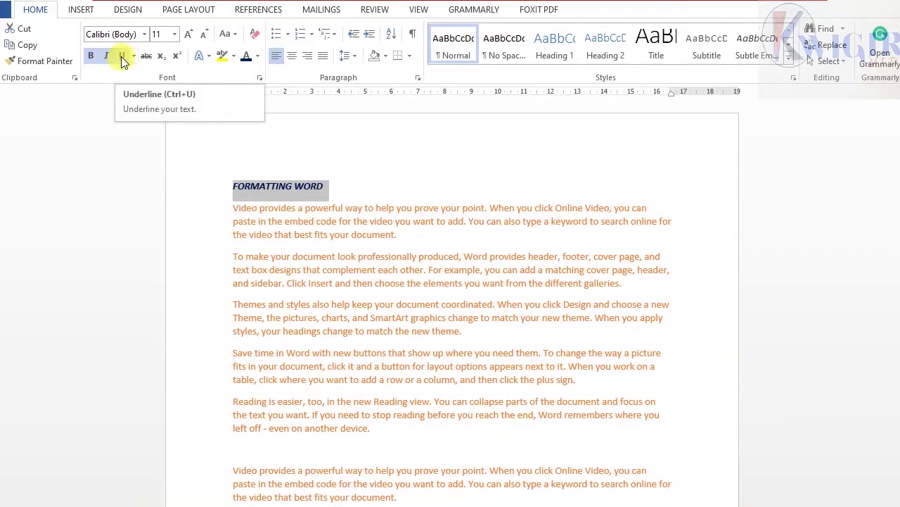
click(122, 56)
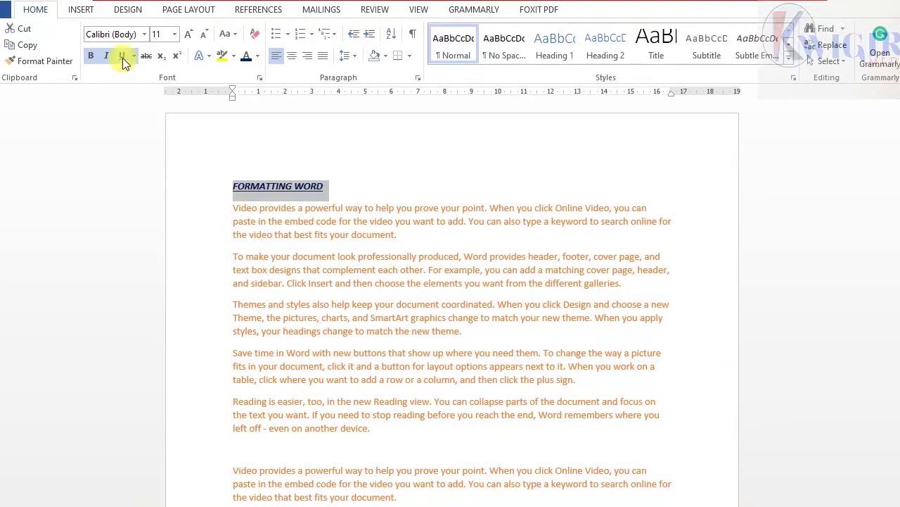
click(124, 57)
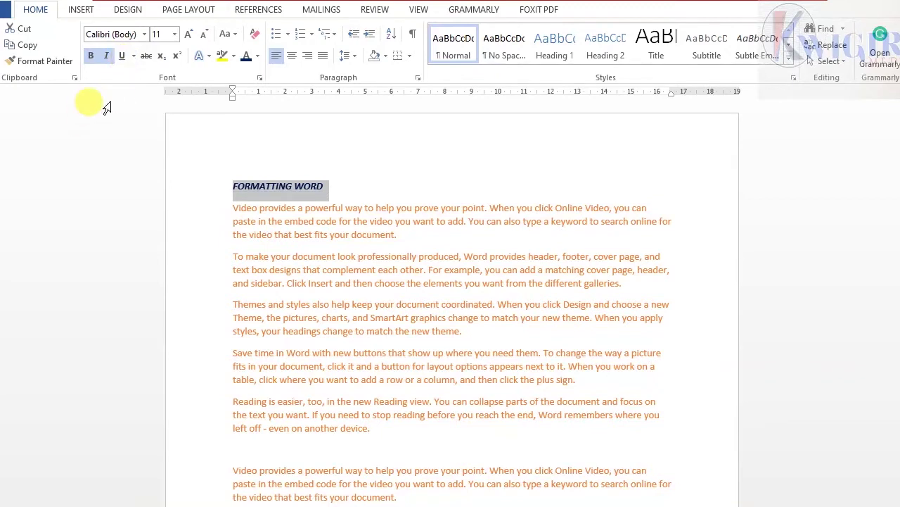
click(106, 56)
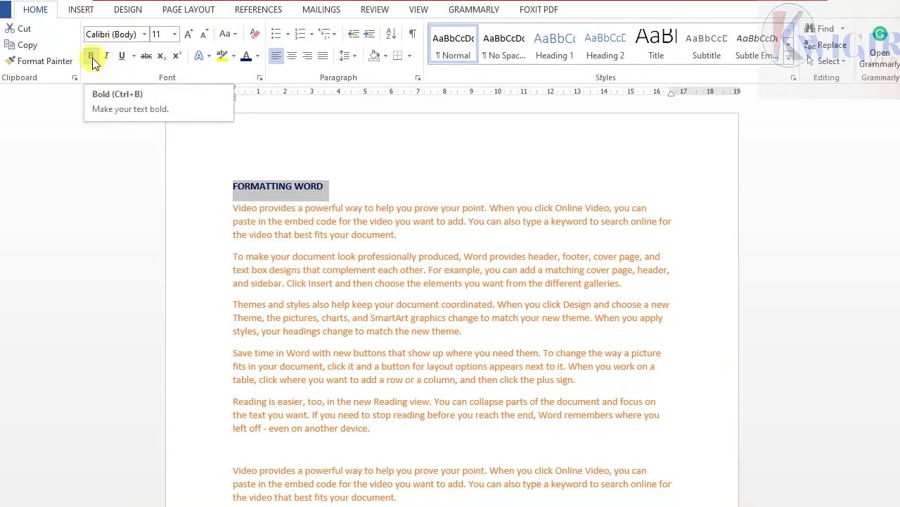
click(93, 58)
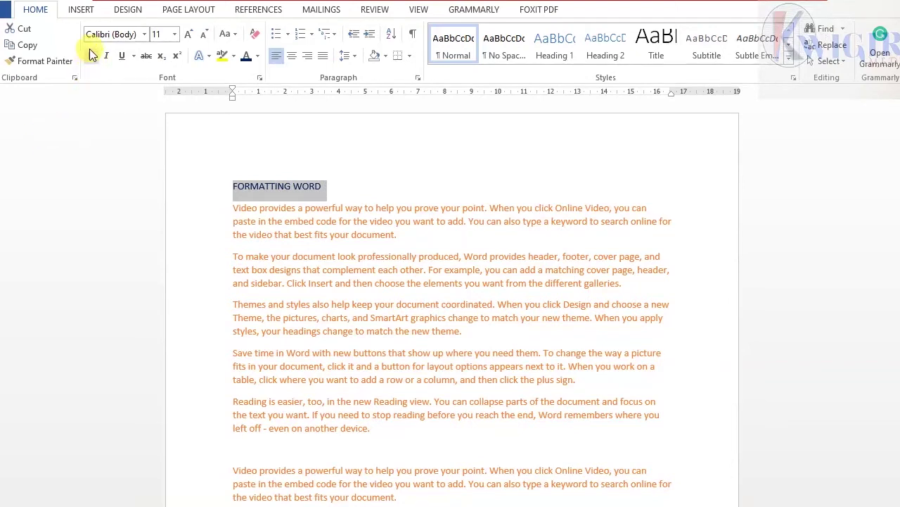
Step: Make the "FORMATTING WORD" title bold and set its font size to 24
click(90, 55)
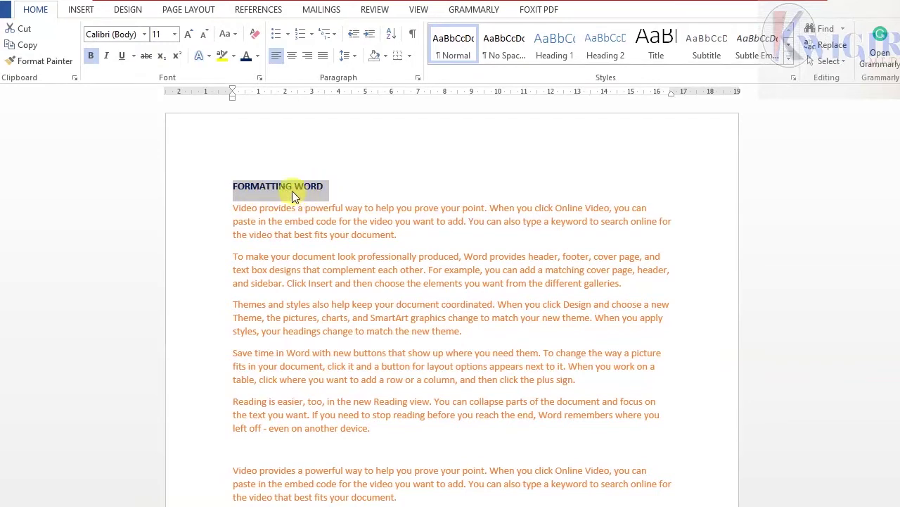
click(175, 35)
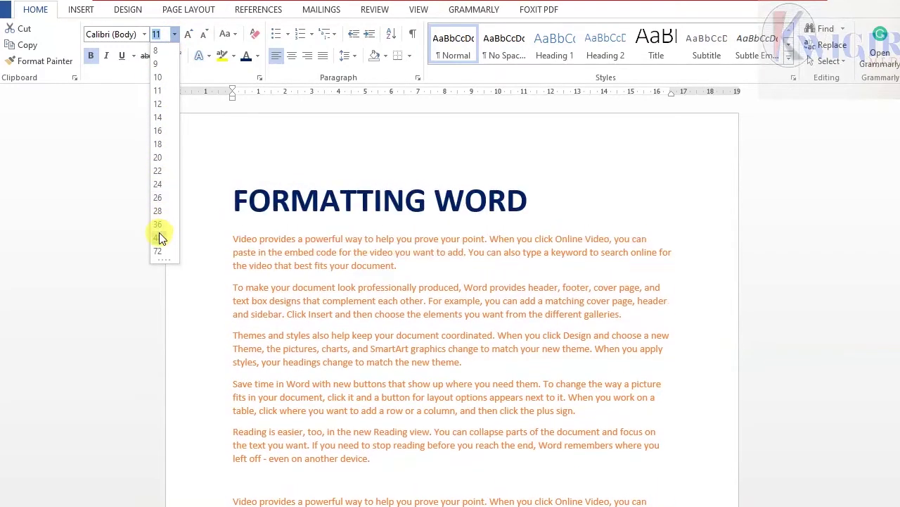
click(158, 186)
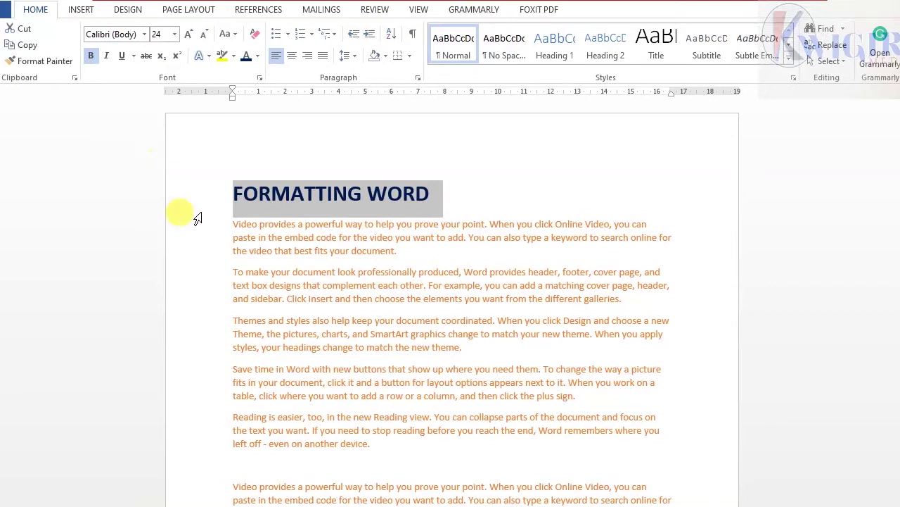
Step: Increase the font size of the second orange paragraph, "To make your document look professionally produced", stepwise to 18
click(230, 271)
drag(247, 274, 637, 297)
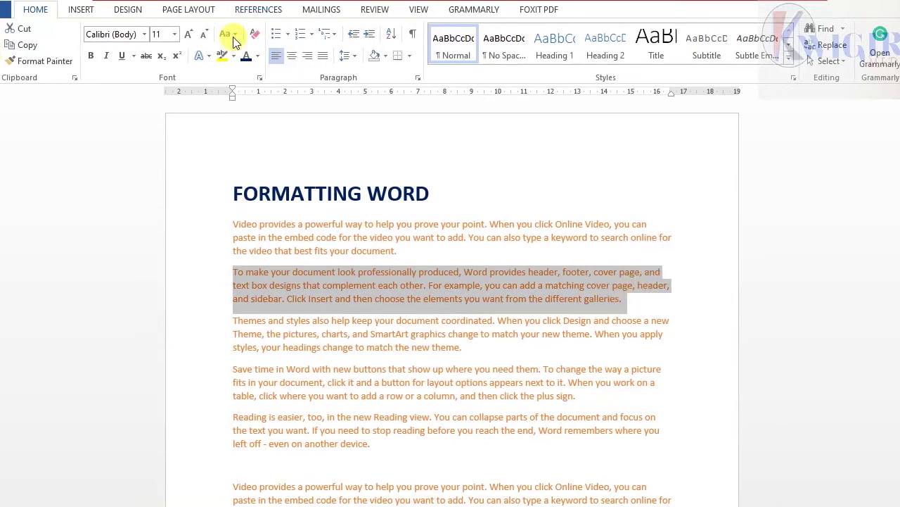
click(189, 35)
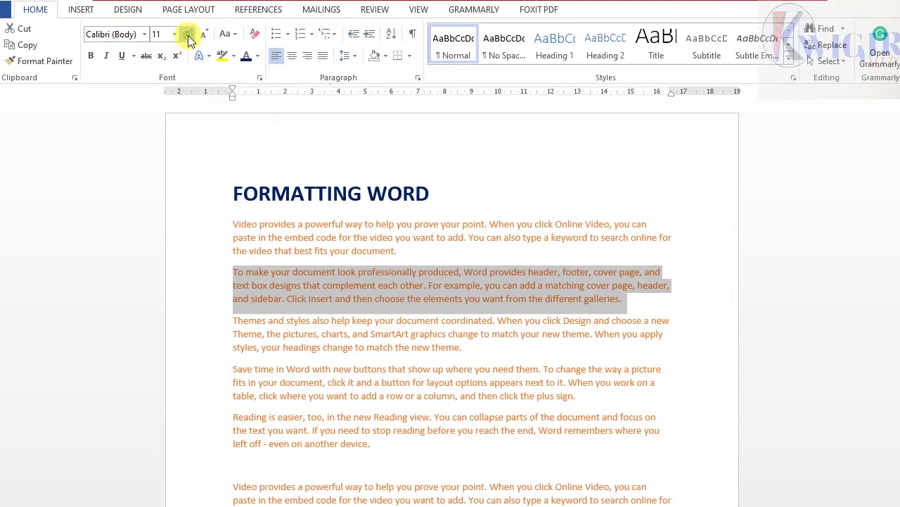
click(189, 35)
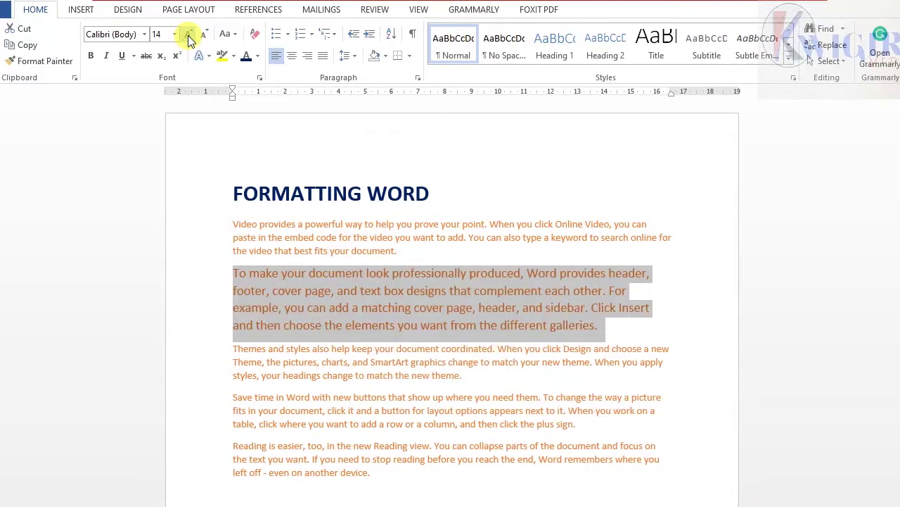
click(189, 35)
click(188, 35)
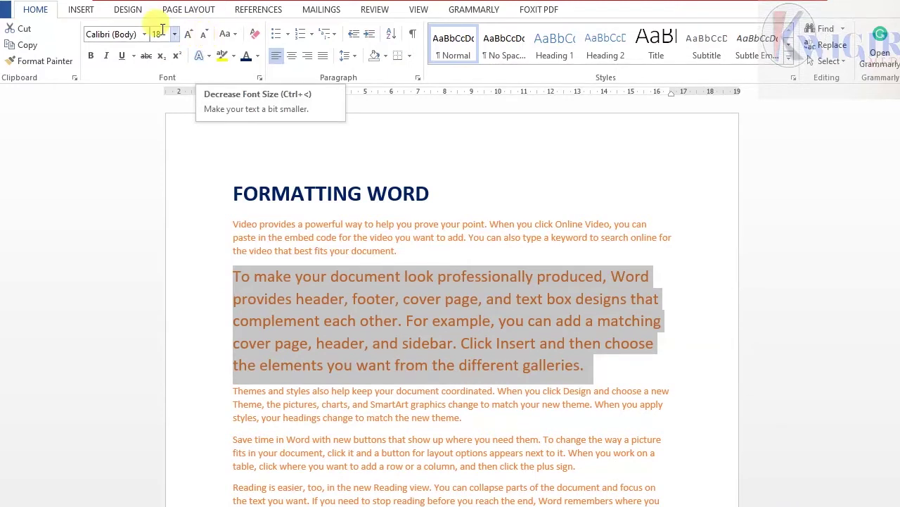
Step: Decrease the font size of the second orange paragraph stepwise to 11
click(202, 34)
click(202, 35)
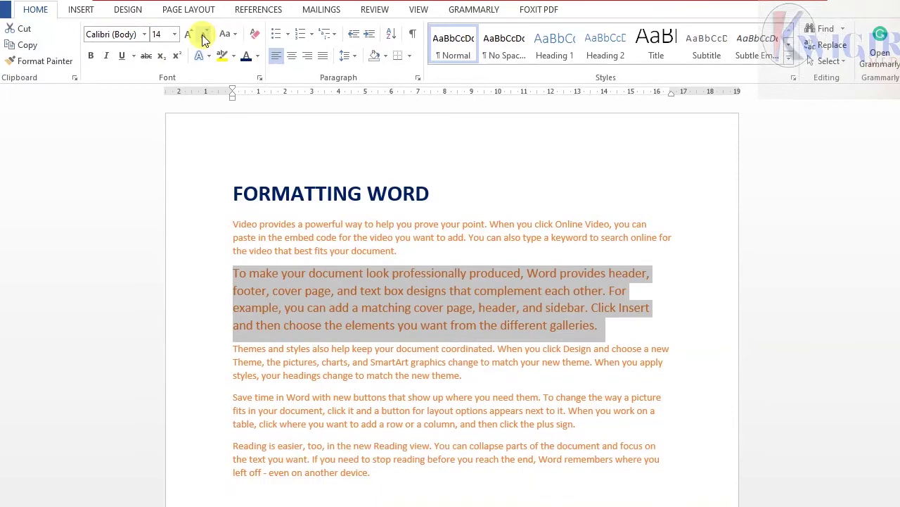
click(202, 35)
click(202, 35)
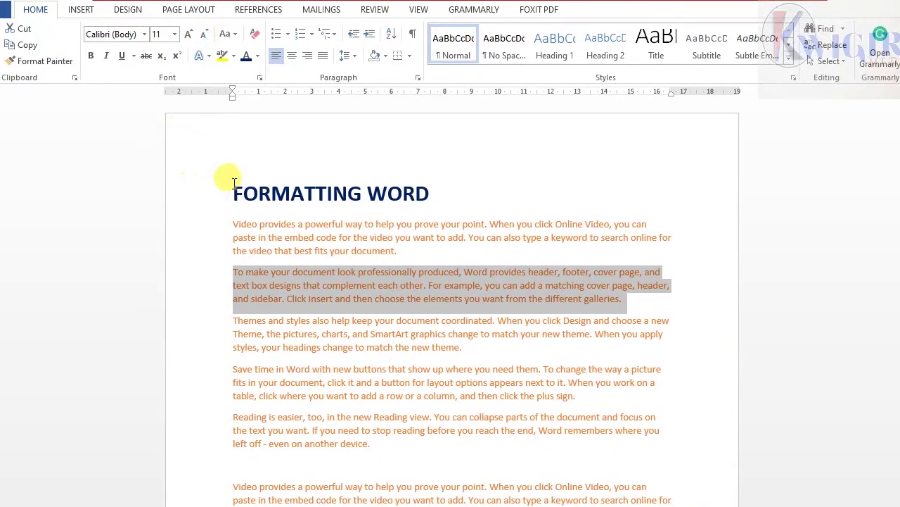
Step: Change the font of the "FORMATTING WORD" title to Bodoni MT Poster Compressed
drag(221, 181, 519, 187)
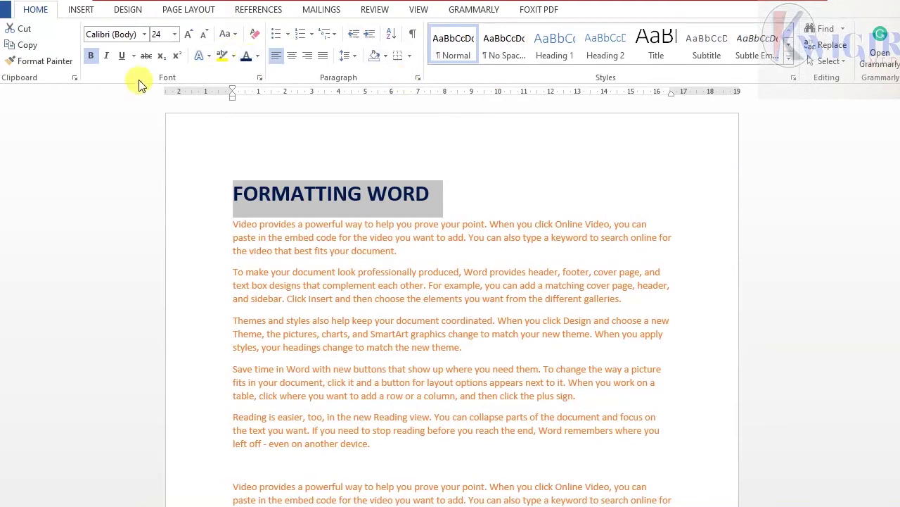
click(144, 35)
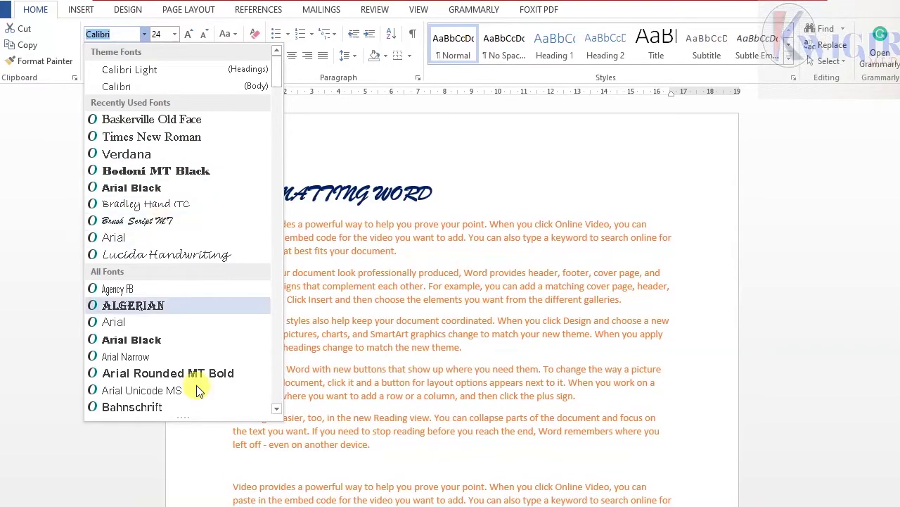
scroll(204, 383, down, 5)
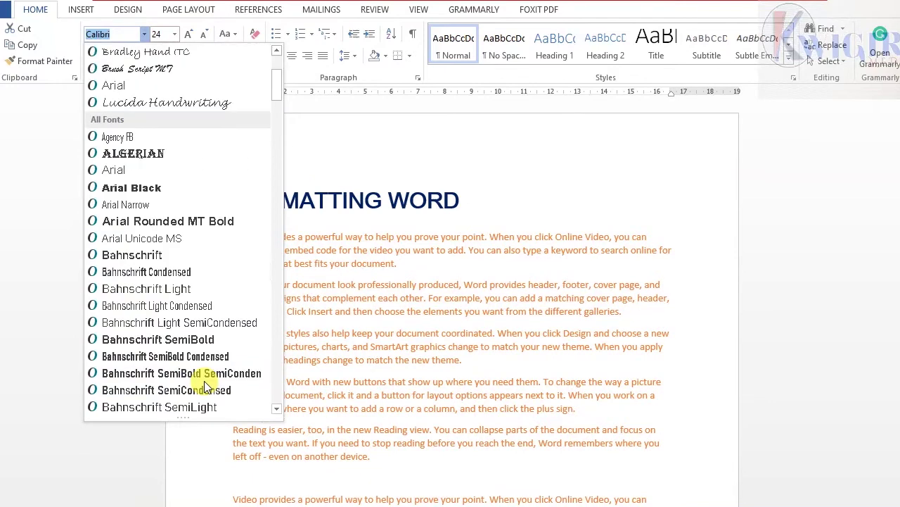
scroll(204, 383, down, 2)
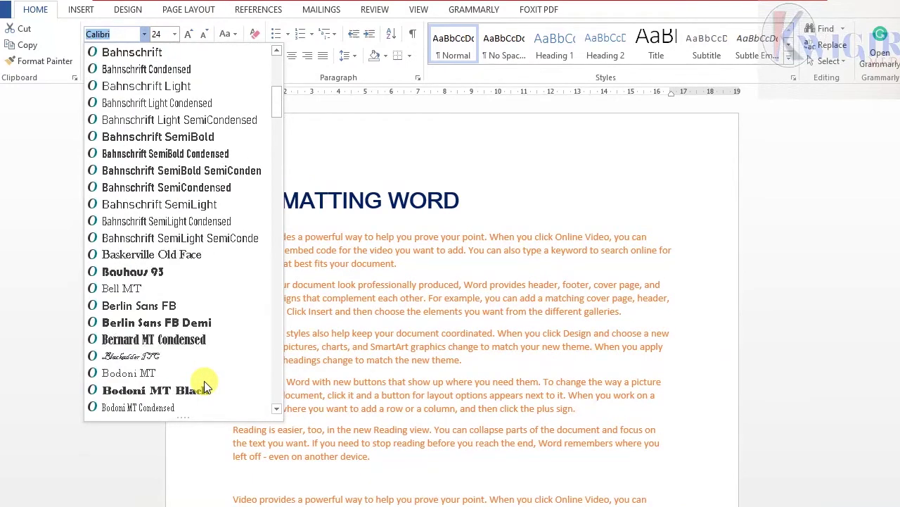
scroll(204, 380, down, 3)
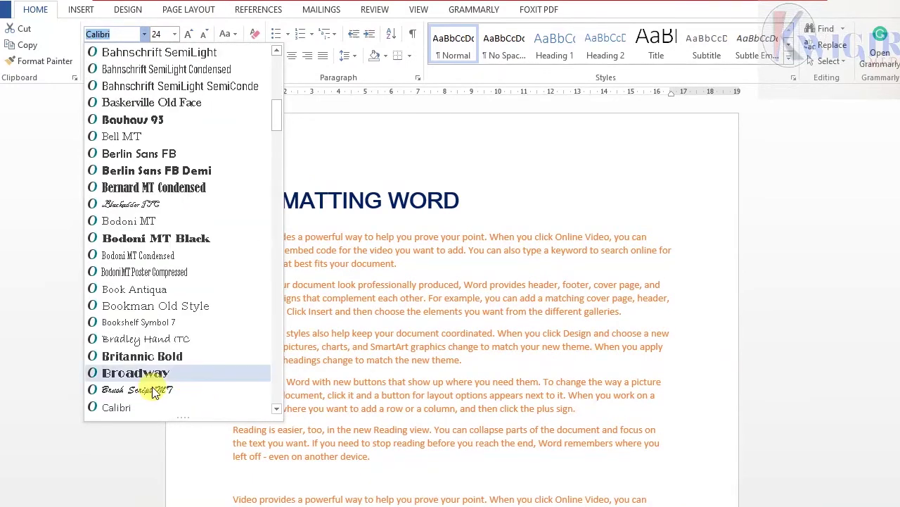
click(177, 272)
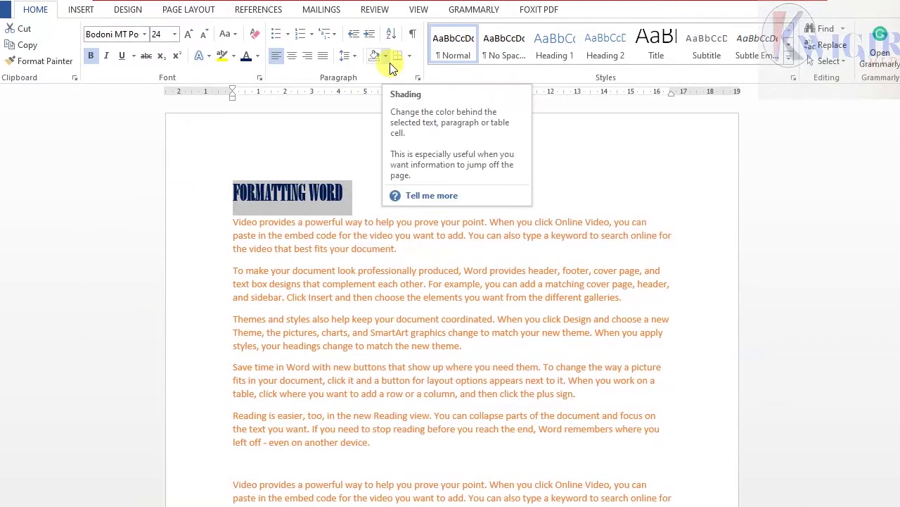
Step: Enlarge the title's font size stepwise to 72 and reduce it one step to 48
click(190, 35)
click(190, 35)
click(190, 35)
click(190, 35)
click(190, 35)
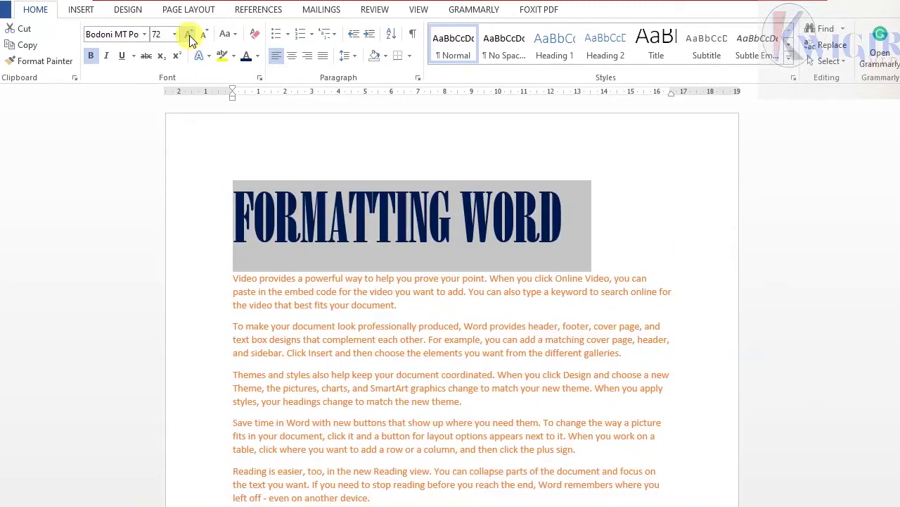
click(204, 35)
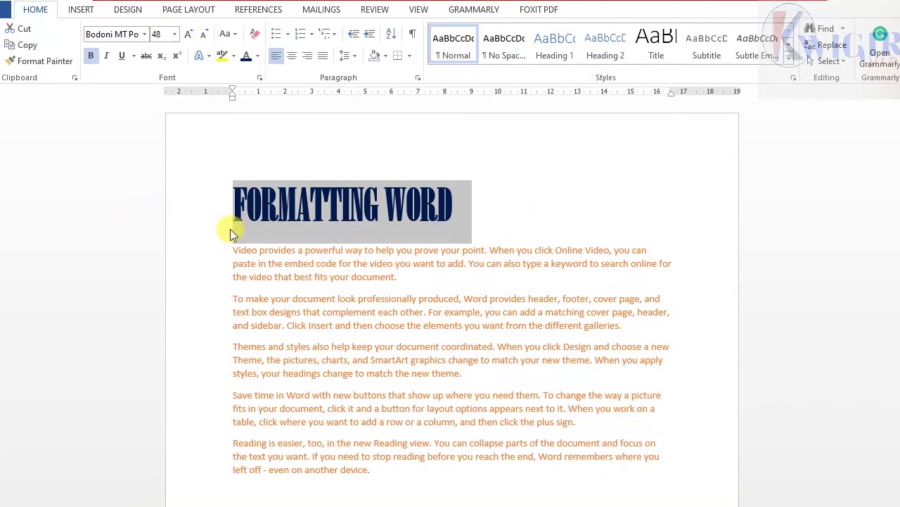
Step: Center the "FORMATTING WORD" title on the page after also trying right alignment
click(292, 56)
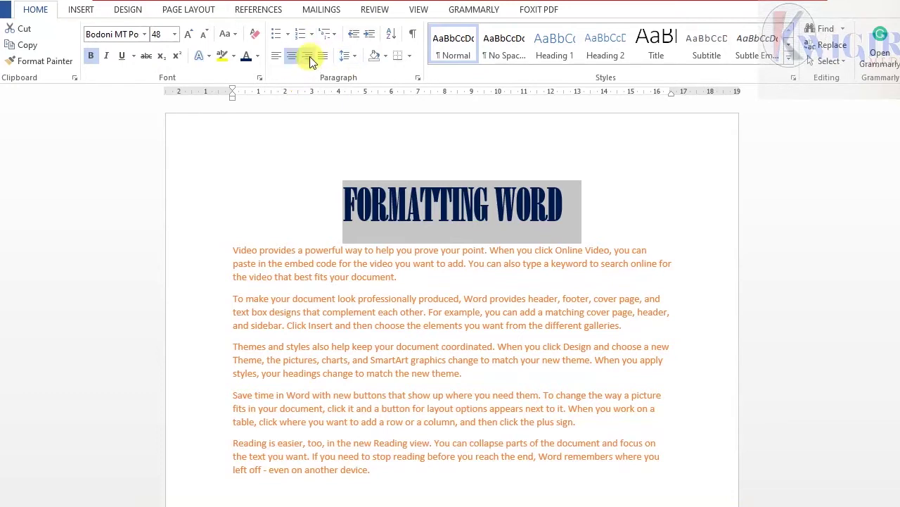
click(311, 61)
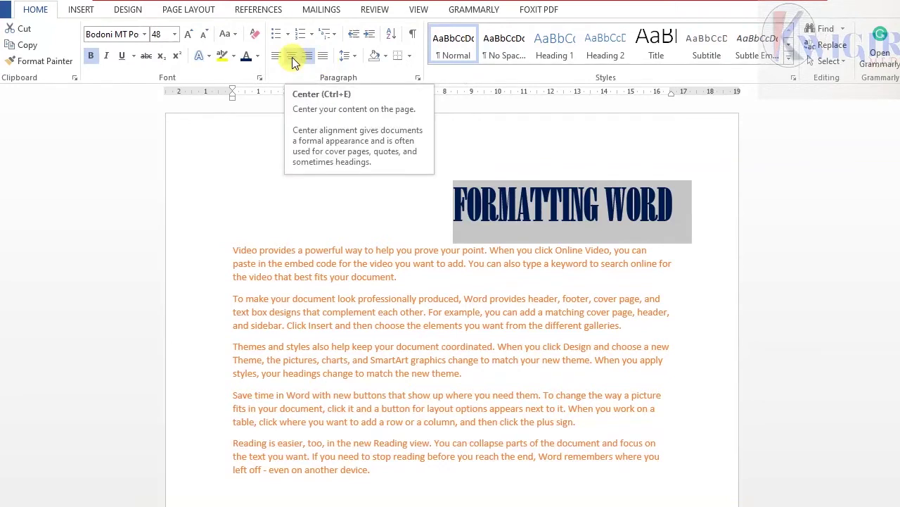
click(292, 57)
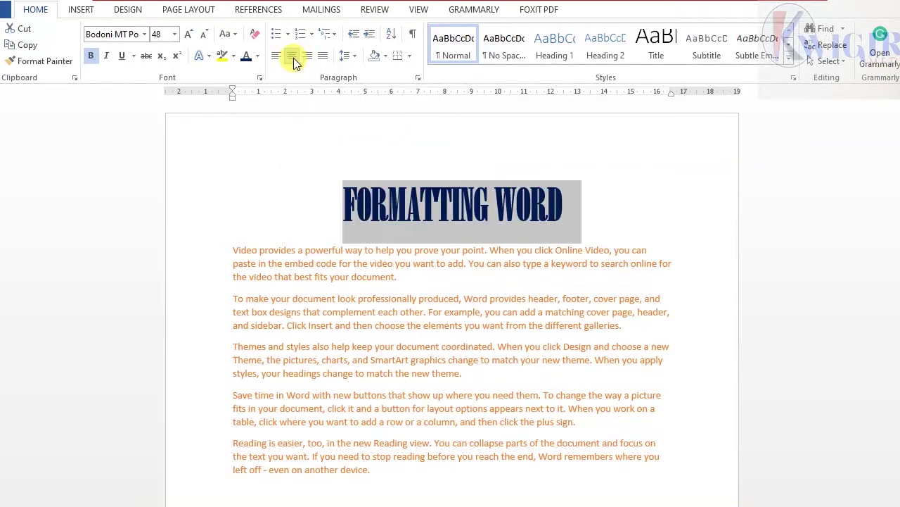
Step: Justify the five paragraphs of the first orange block below the title
click(537, 331)
click(233, 248)
drag(242, 282, 389, 391)
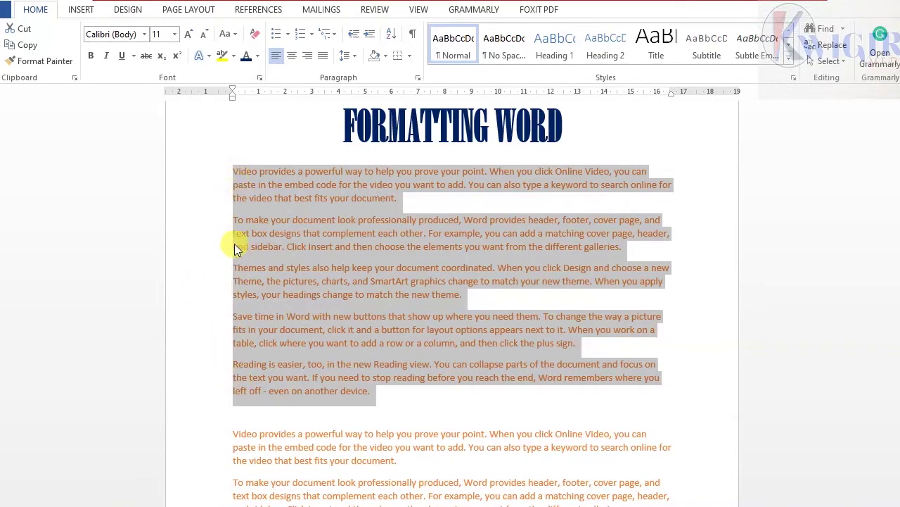
click(322, 56)
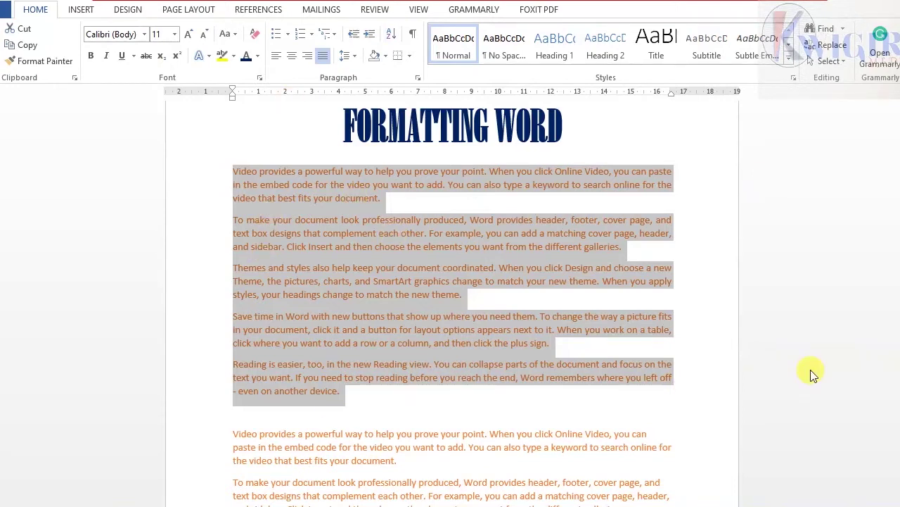
scroll(813, 374, up, 1)
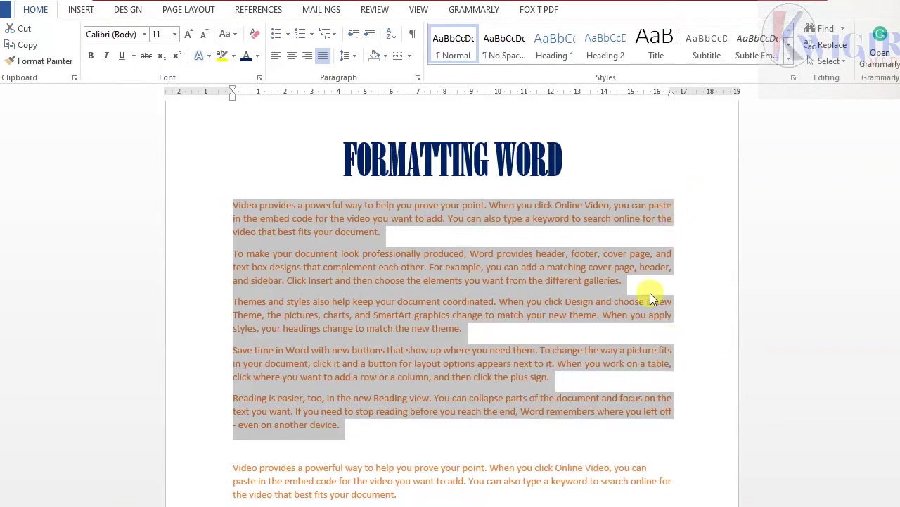
Step: Try left, center, right and justified alignment on the first orange block, and return it to left alignment
click(277, 57)
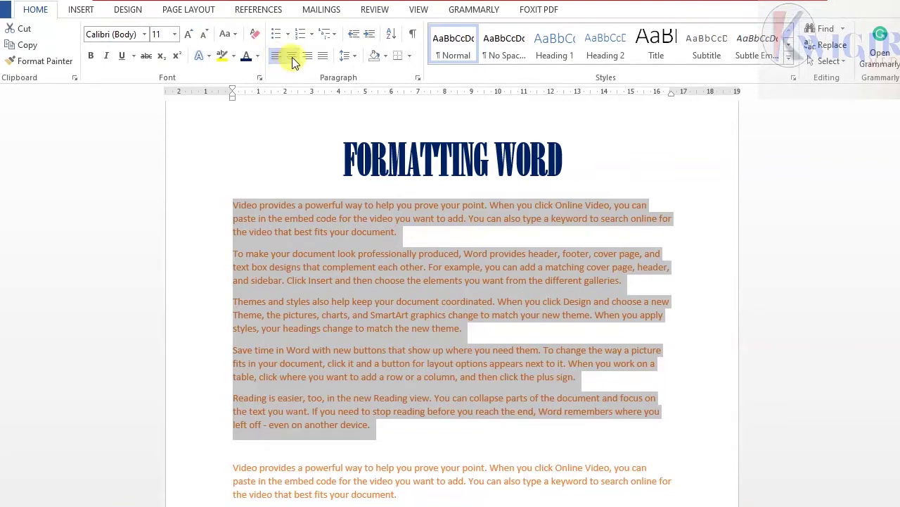
click(292, 58)
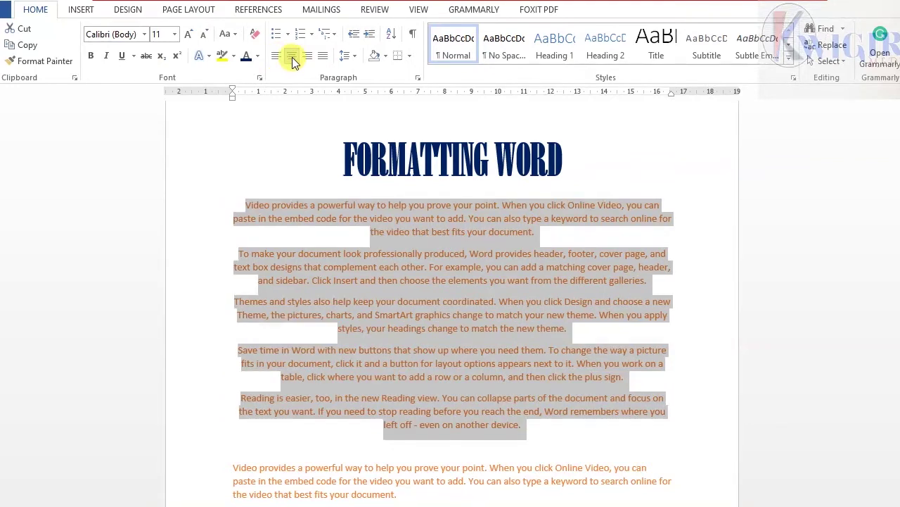
click(305, 58)
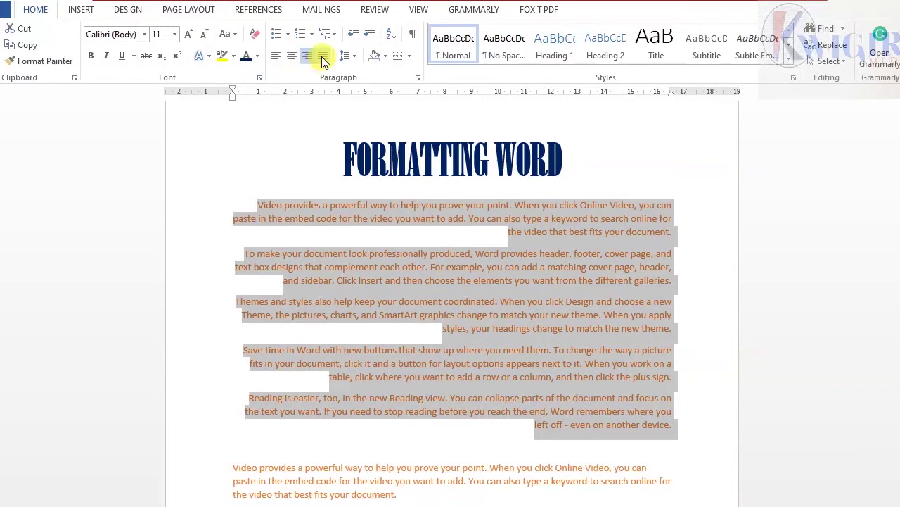
click(322, 58)
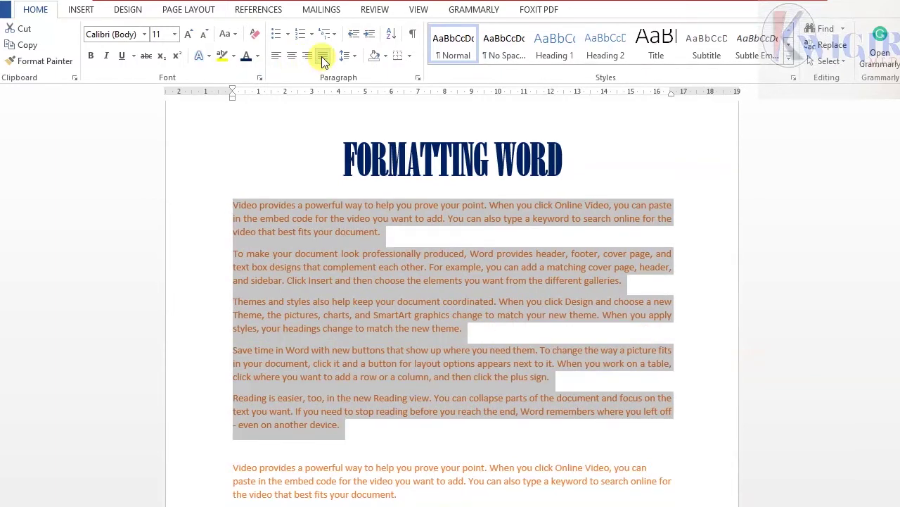
click(277, 58)
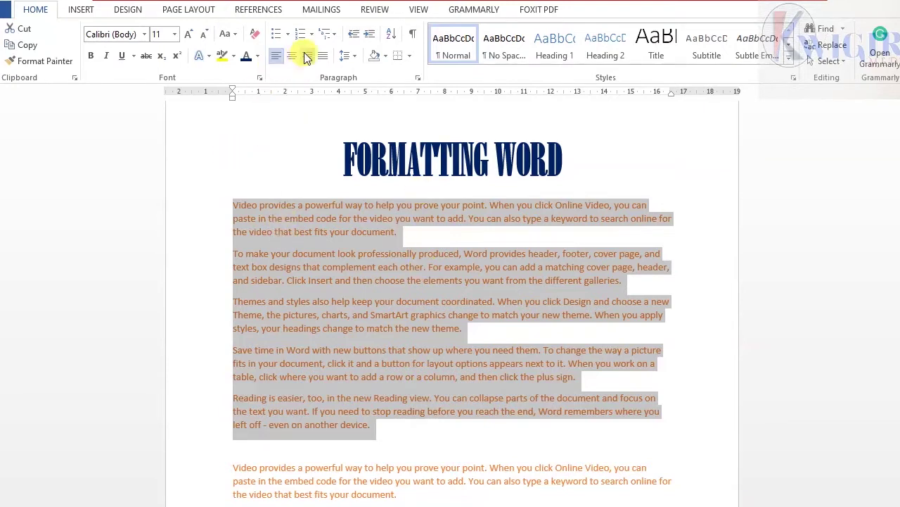
drag(328, 139, 597, 145)
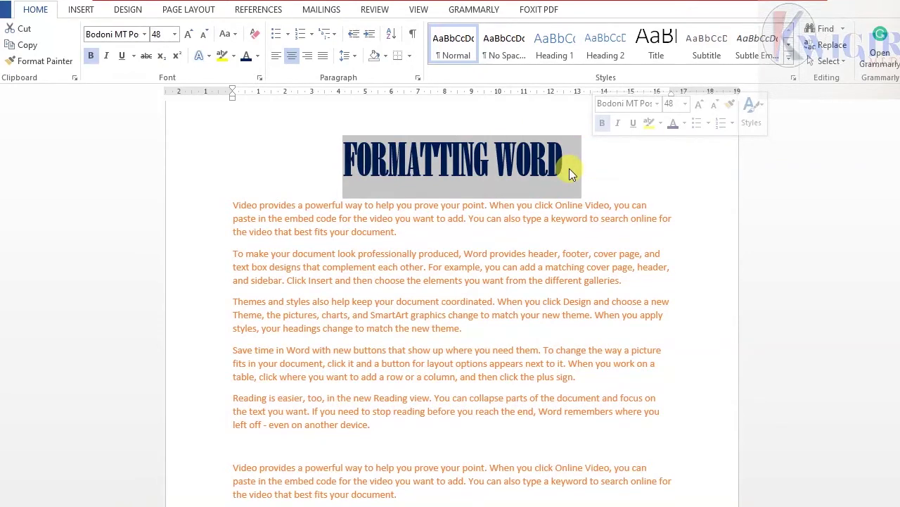
click(375, 301)
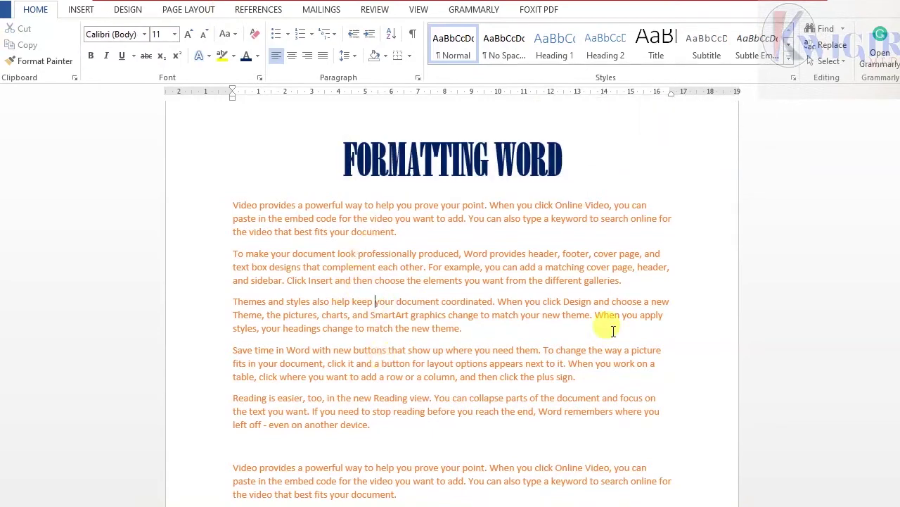
Step: Underline the "FORMATTING WORD" title, and undo the underline
drag(336, 141, 653, 151)
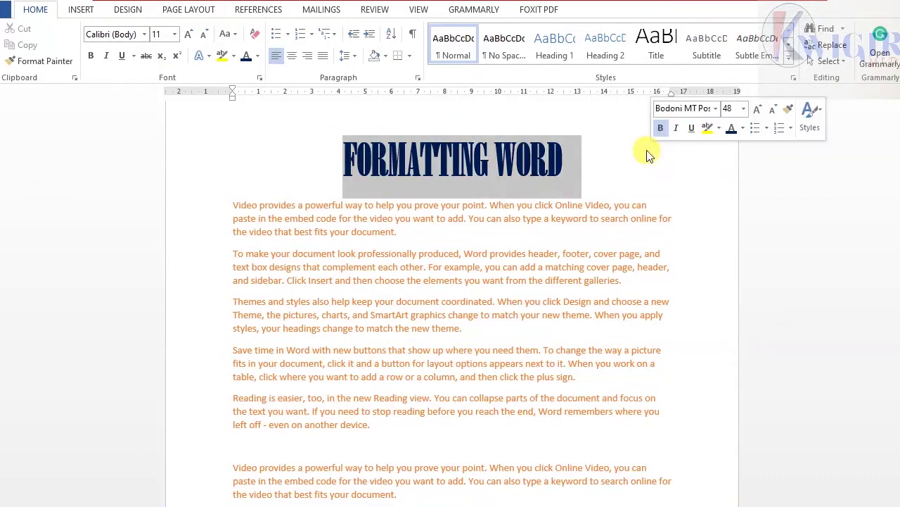
click(123, 57)
click(266, 185)
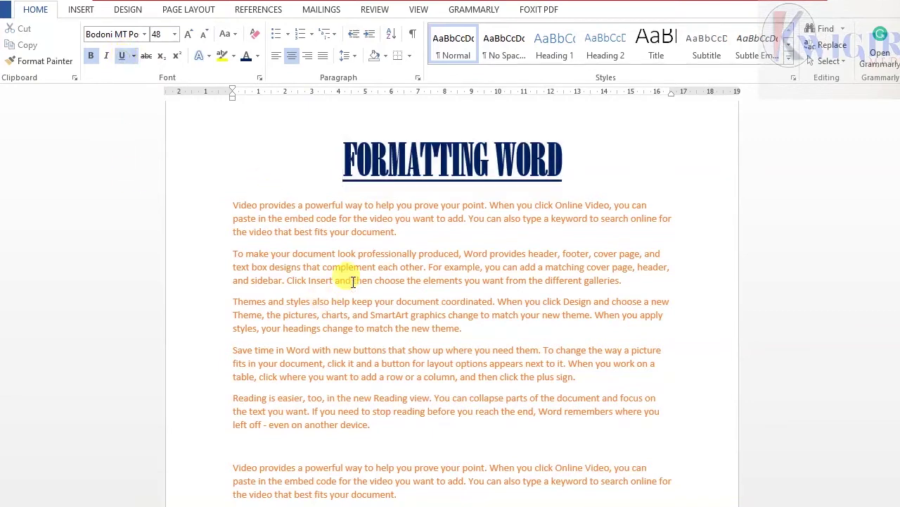
click(359, 253)
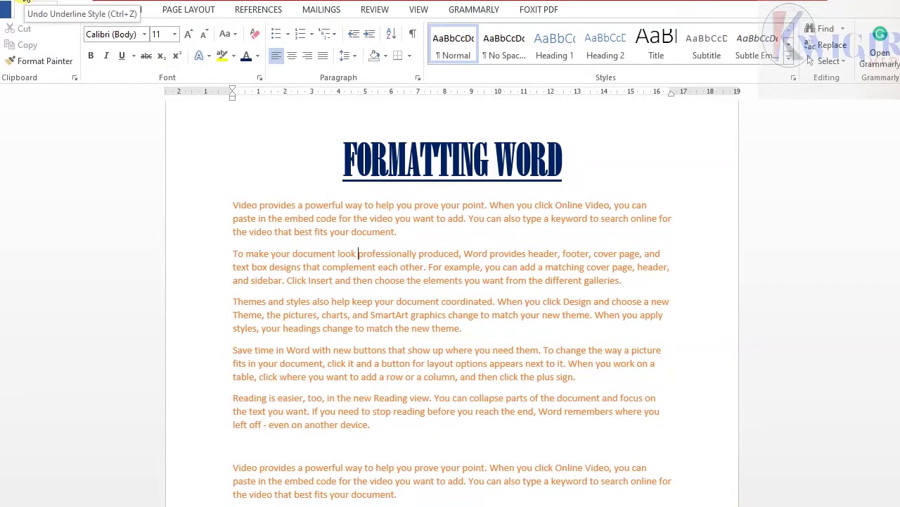
click(26, 2)
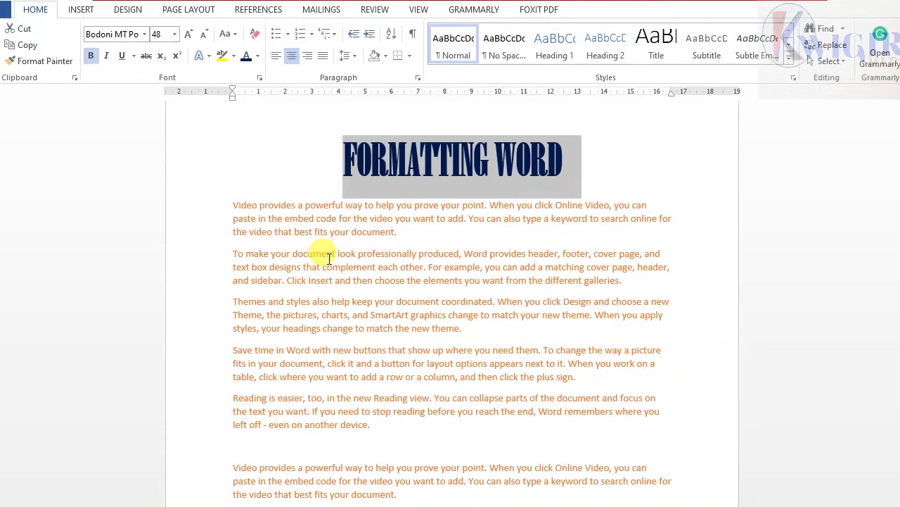
Step: Apply a 3 pt box border with the thin-thick-thin triple-line style to the title paragraph
click(410, 55)
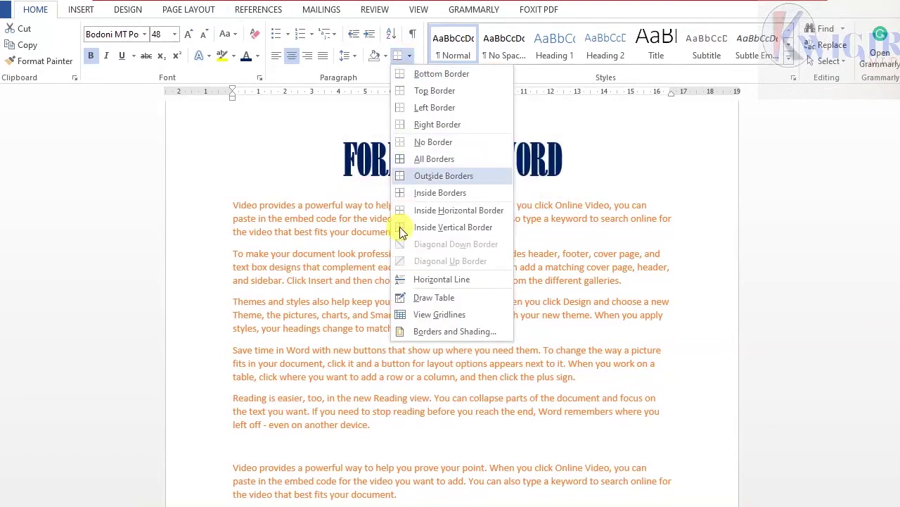
click(462, 331)
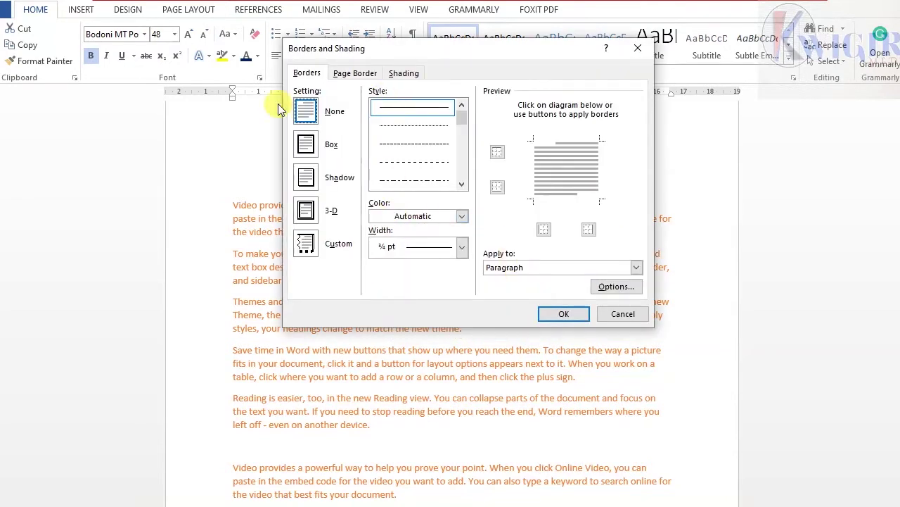
click(461, 186)
click(461, 186)
click(461, 185)
click(462, 185)
click(462, 186)
click(462, 186)
click(461, 186)
click(461, 185)
click(440, 176)
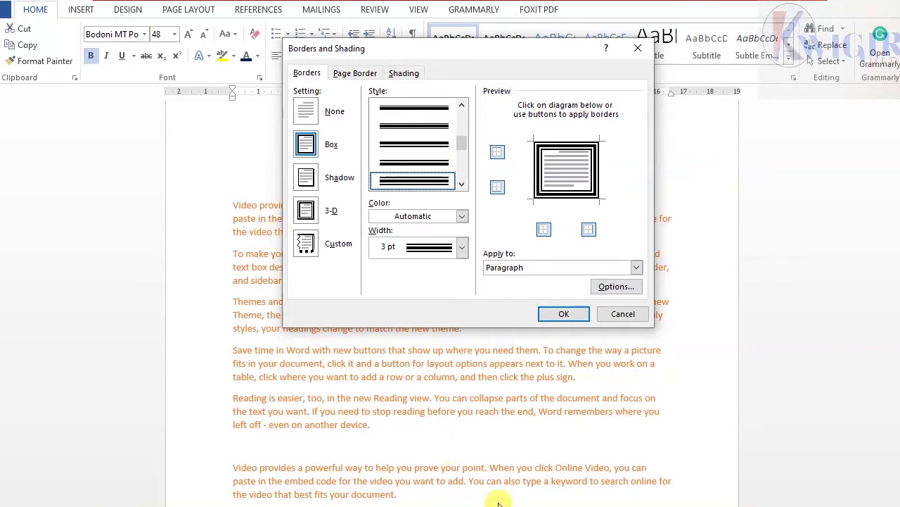
click(573, 313)
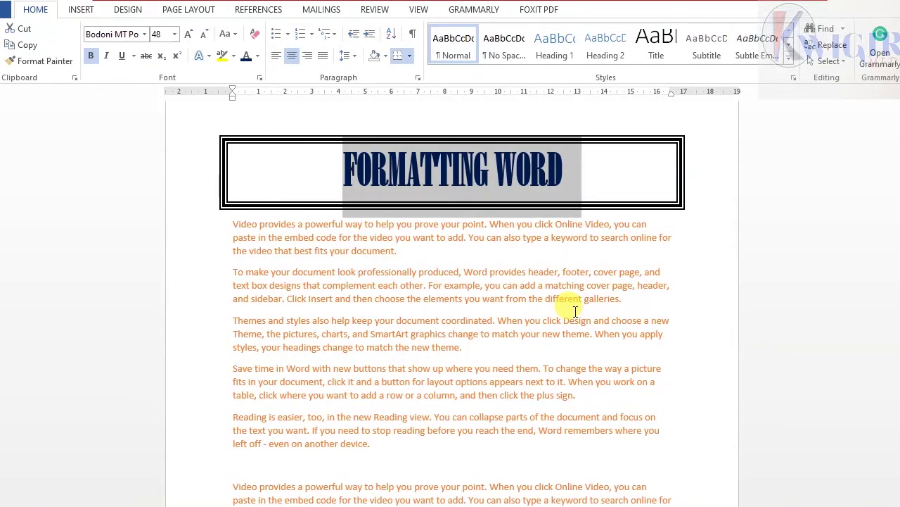
click(573, 303)
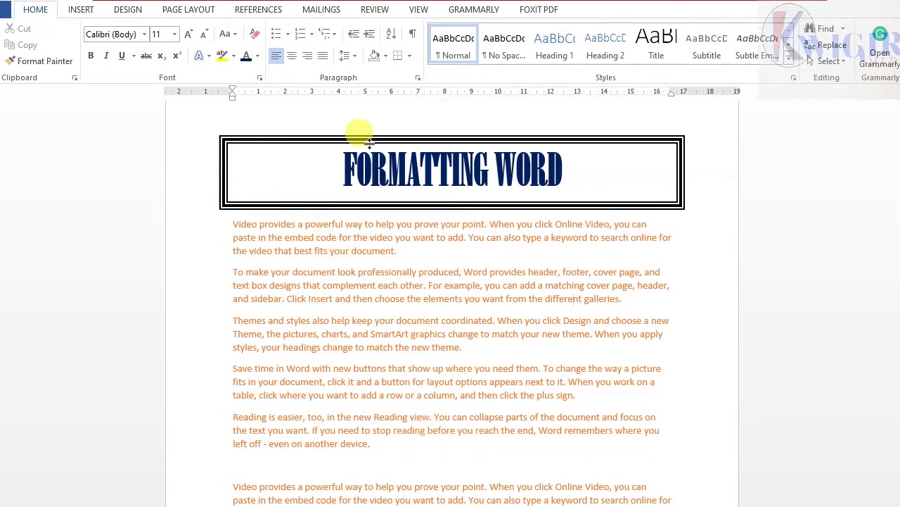
Step: Change the color of the title's box border to the darkest green theme shade
drag(341, 167, 553, 193)
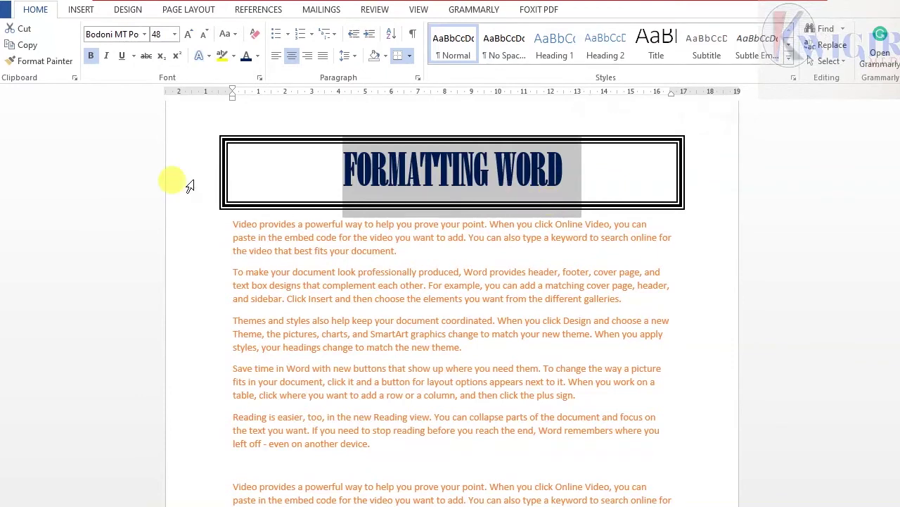
click(410, 55)
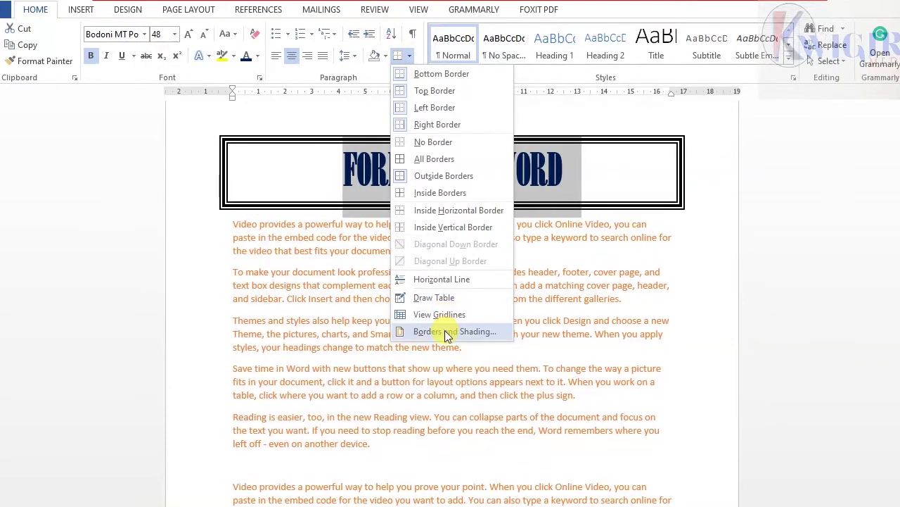
click(444, 330)
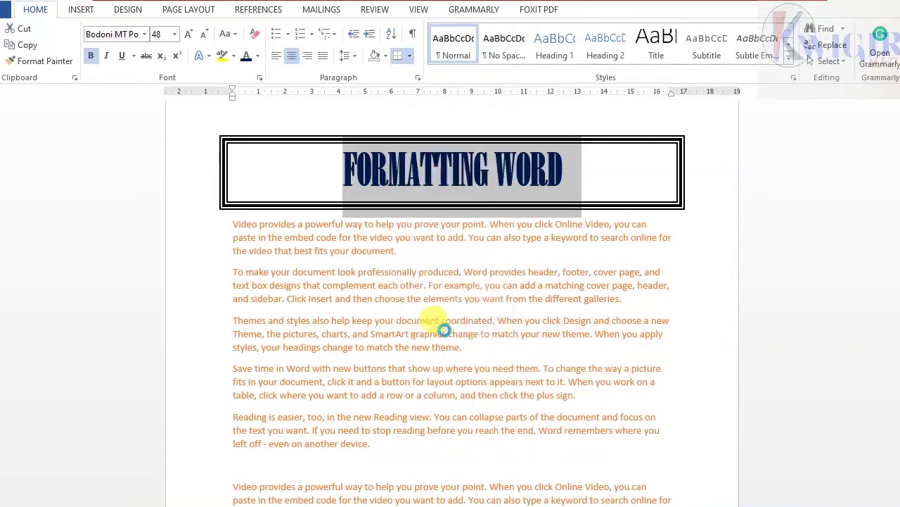
click(414, 217)
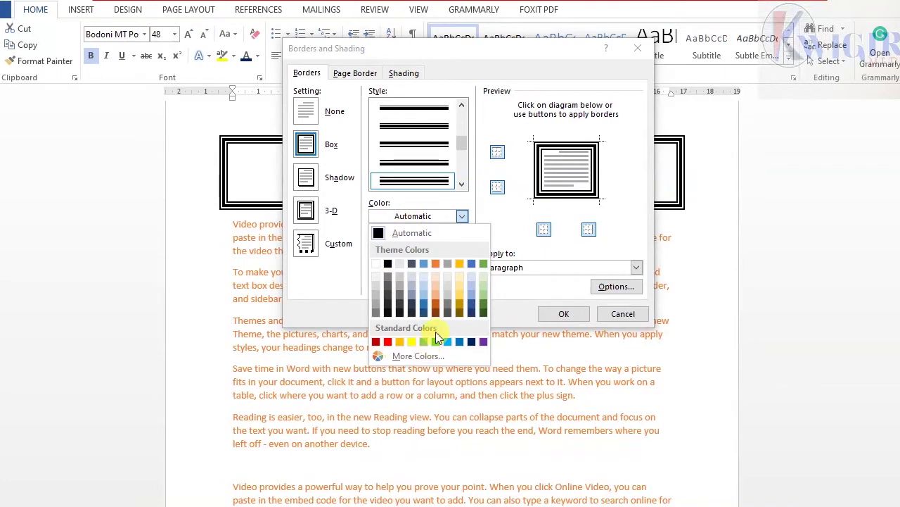
click(483, 310)
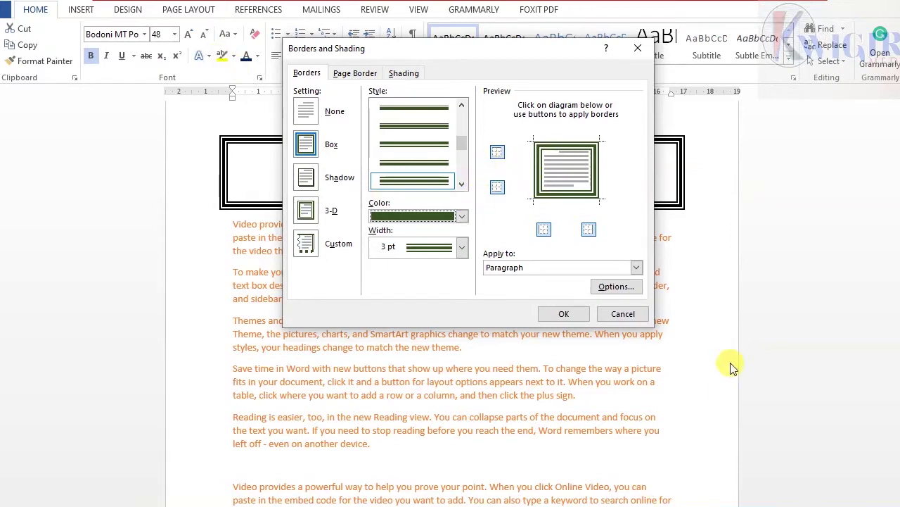
click(562, 314)
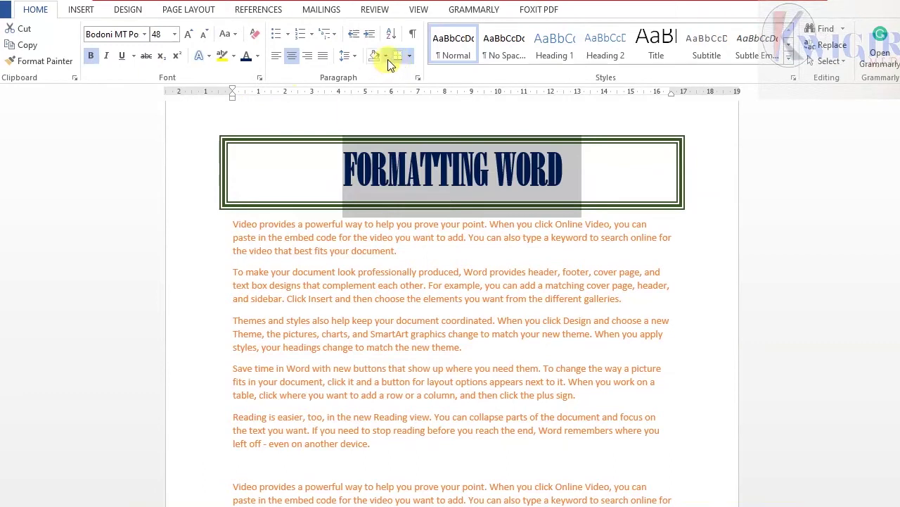
Step: Try the title border with only its top and bottom lines by removing both side lines, and undo the change
click(409, 59)
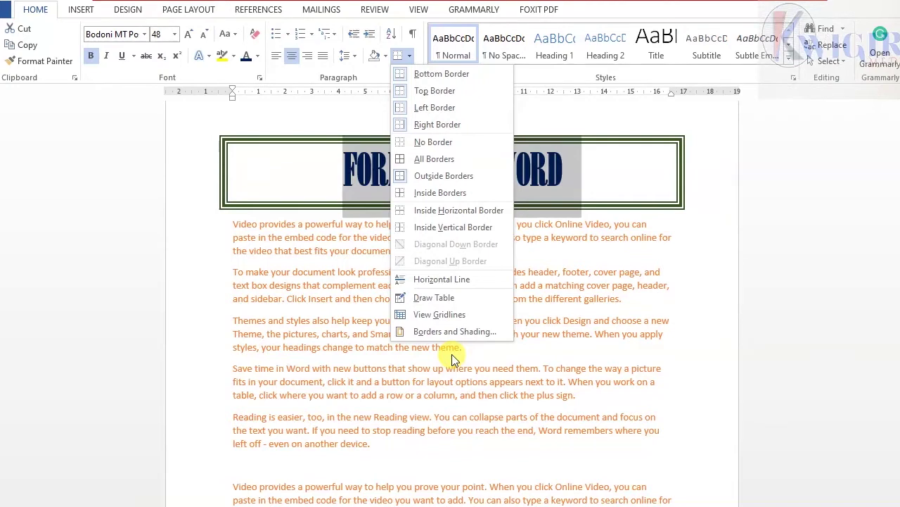
click(476, 332)
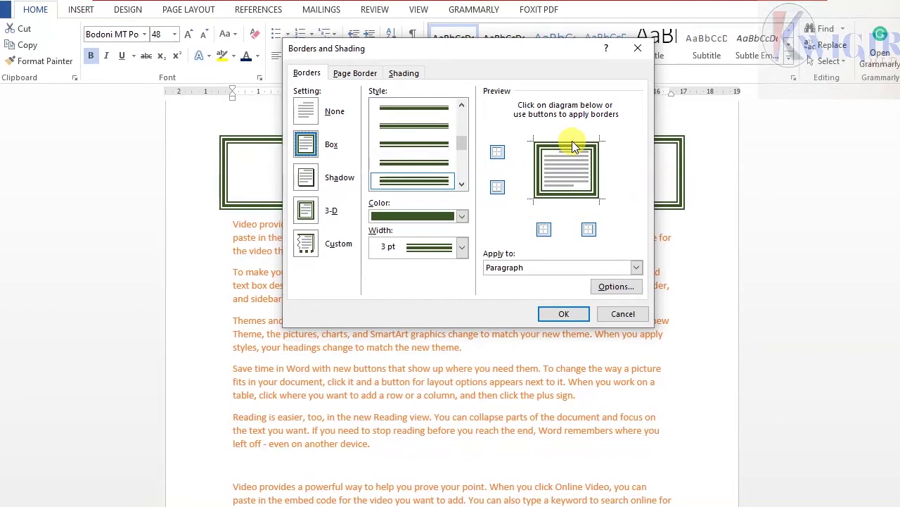
click(497, 151)
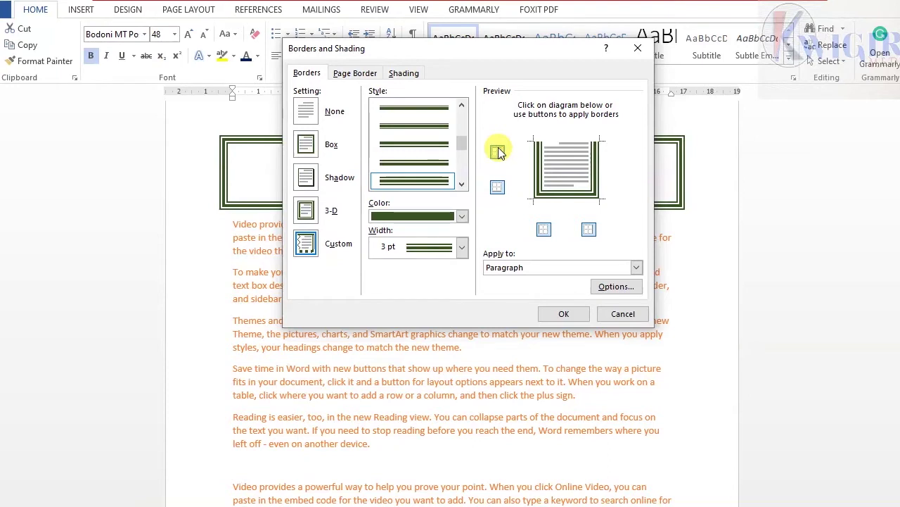
click(498, 153)
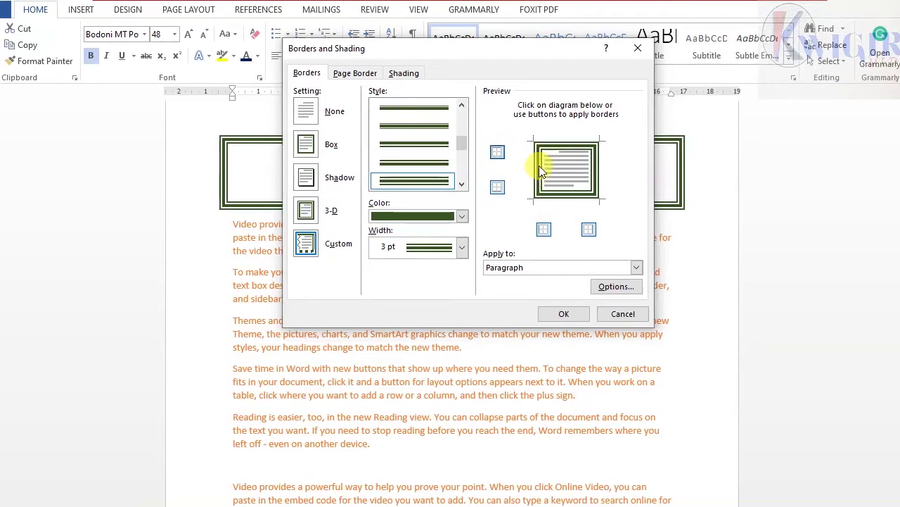
click(544, 232)
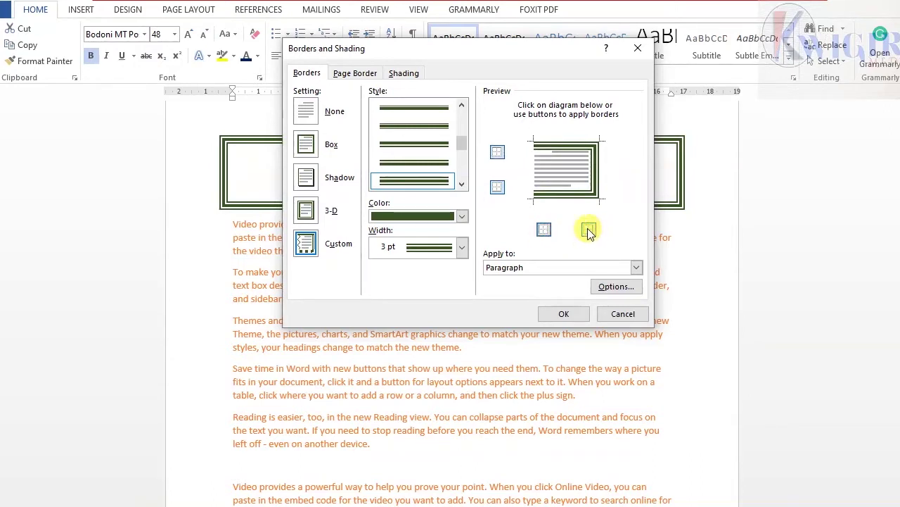
click(589, 230)
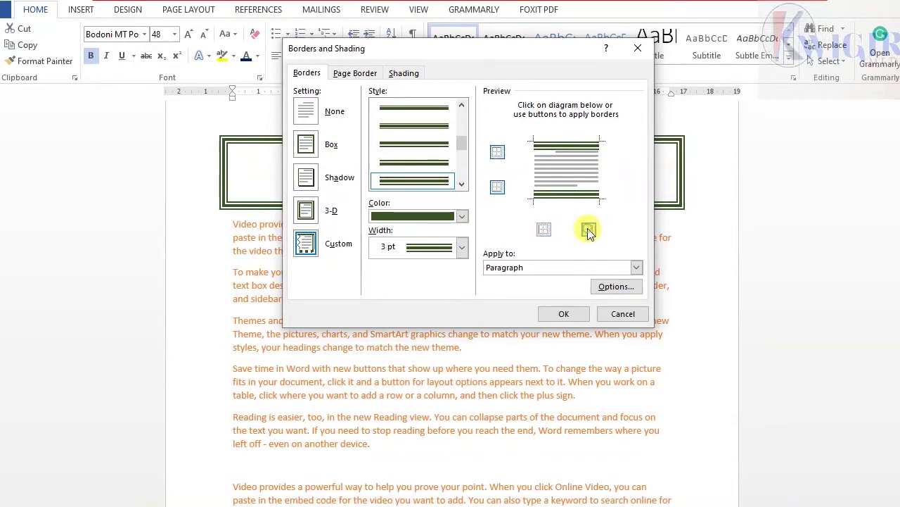
click(552, 316)
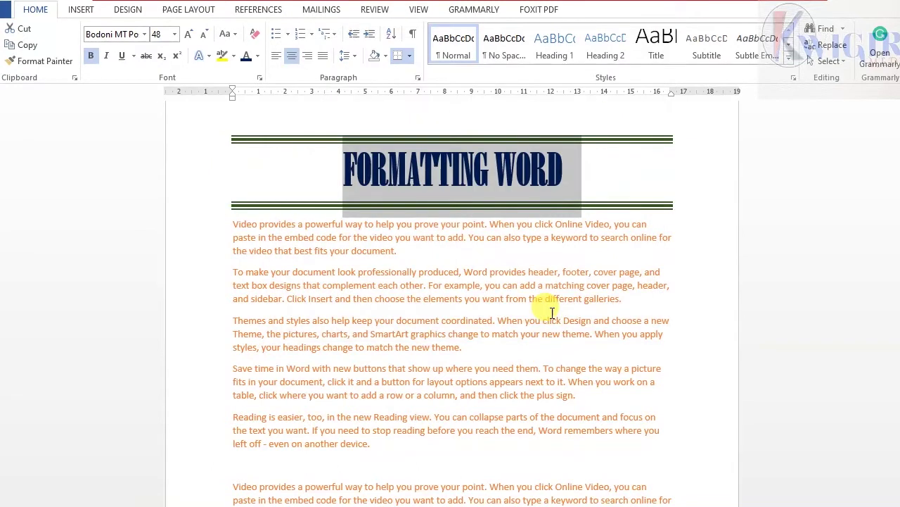
click(551, 298)
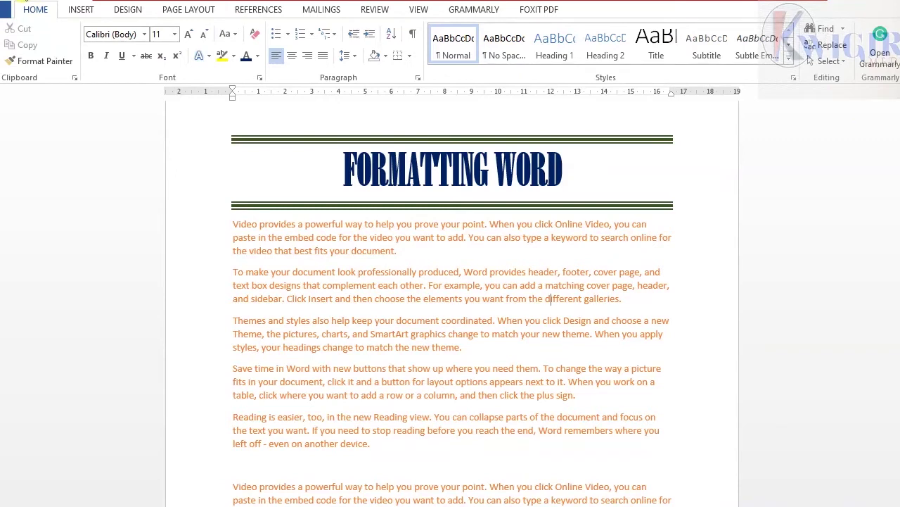
click(26, 0)
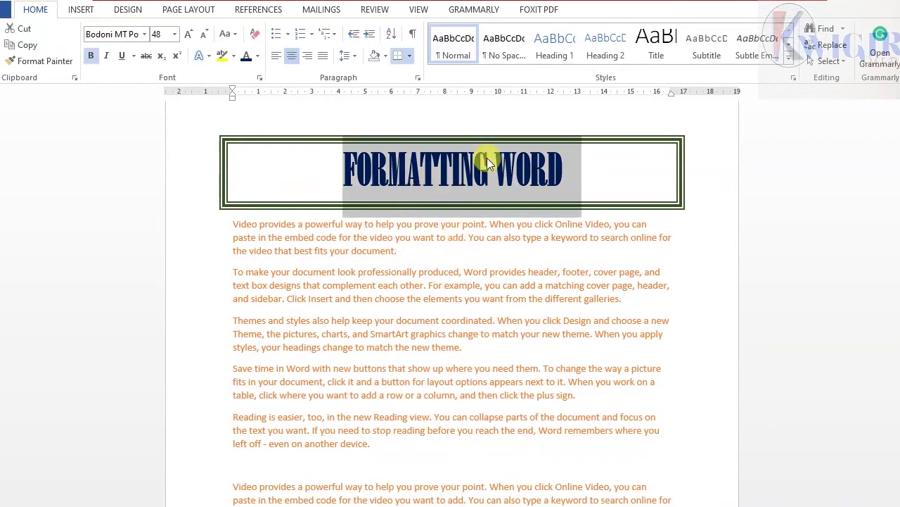
Step: Remove the top and bottom lines of the title's border, keeping only the left and right lines
click(385, 59)
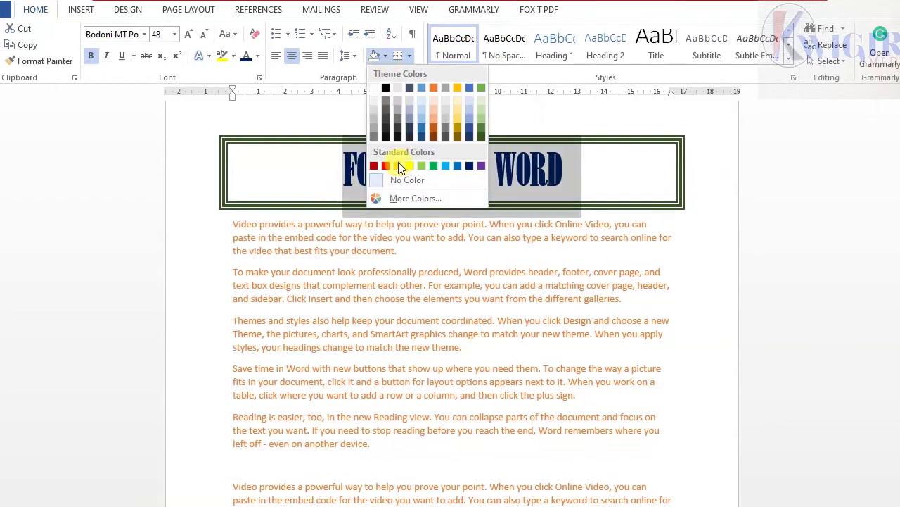
click(410, 55)
click(409, 55)
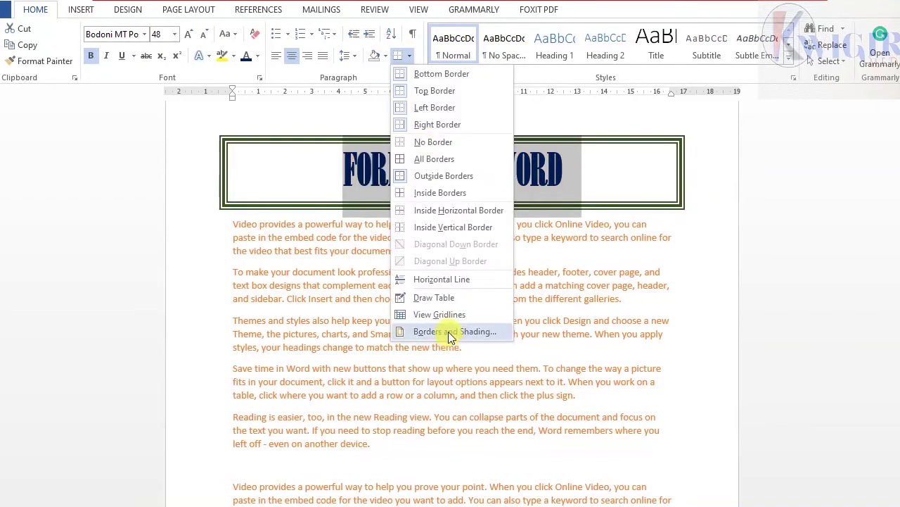
click(450, 336)
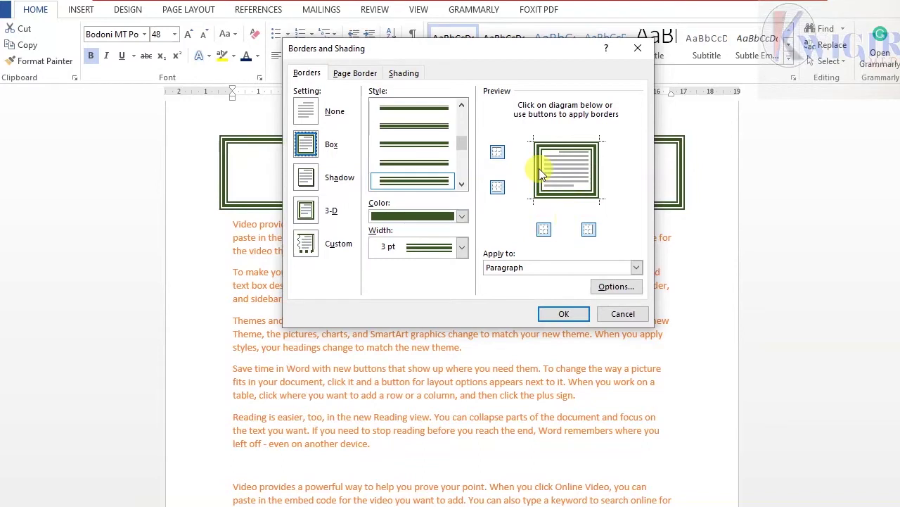
click(497, 186)
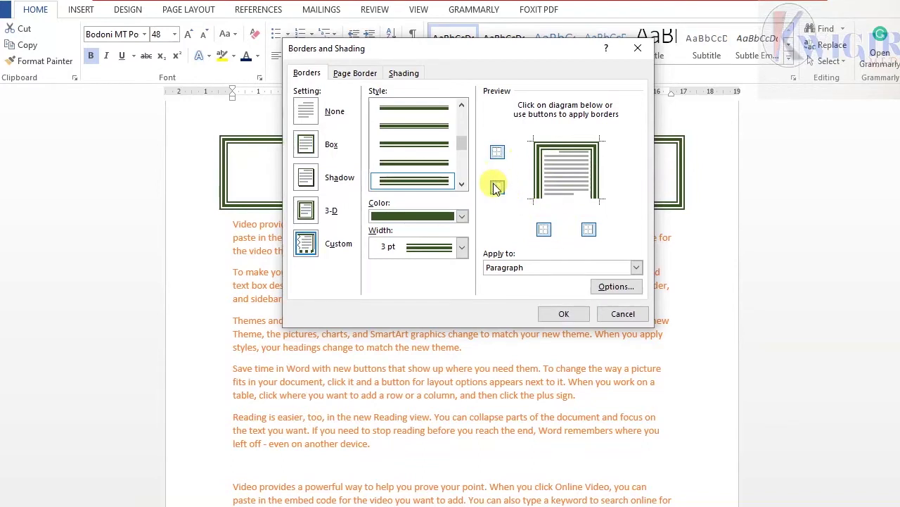
click(497, 153)
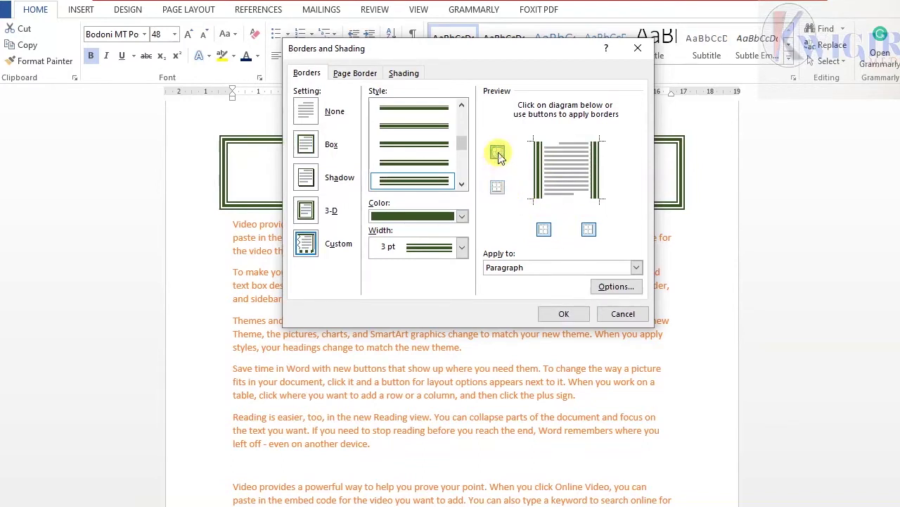
click(564, 313)
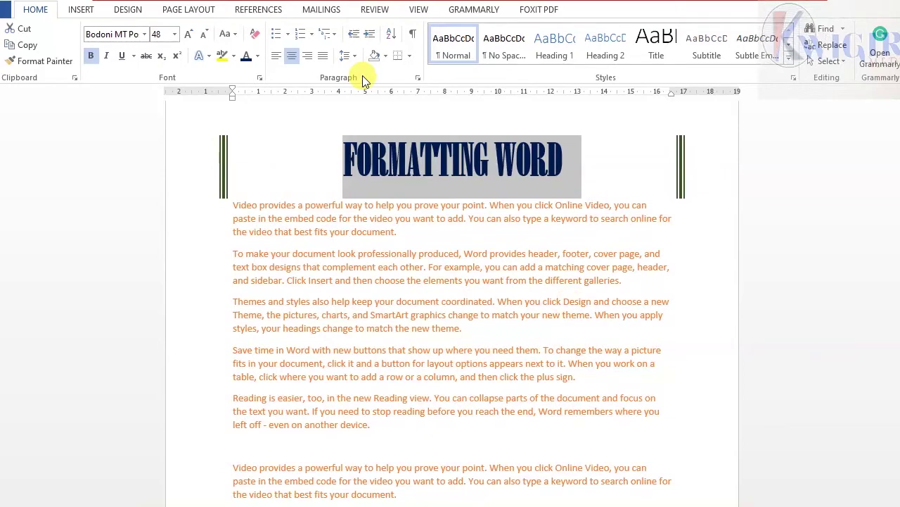
Step: Restore the top and bottom lines of the title's paragraph border and pick a 4 ½ pt line width
click(409, 57)
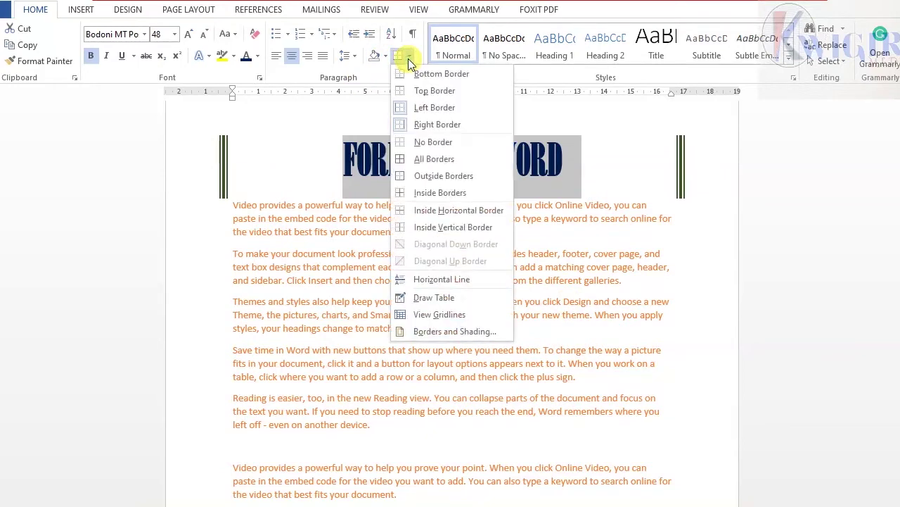
click(442, 327)
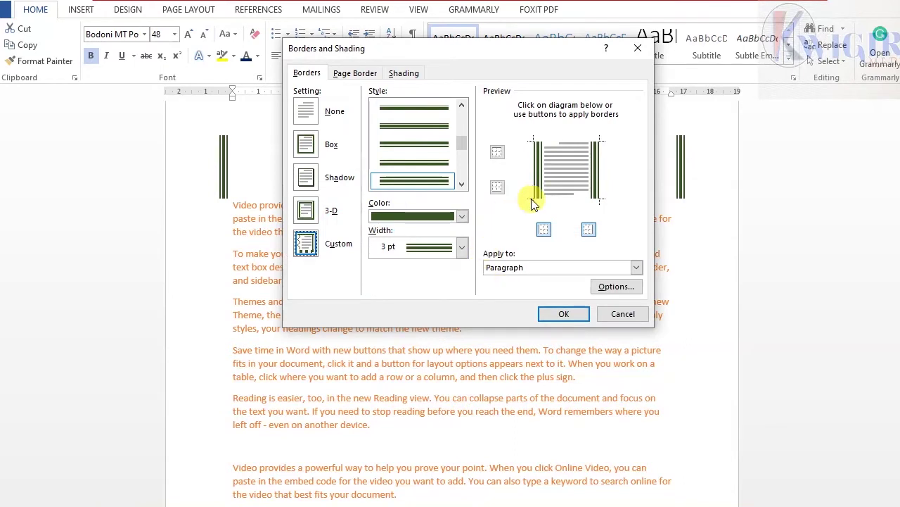
click(497, 186)
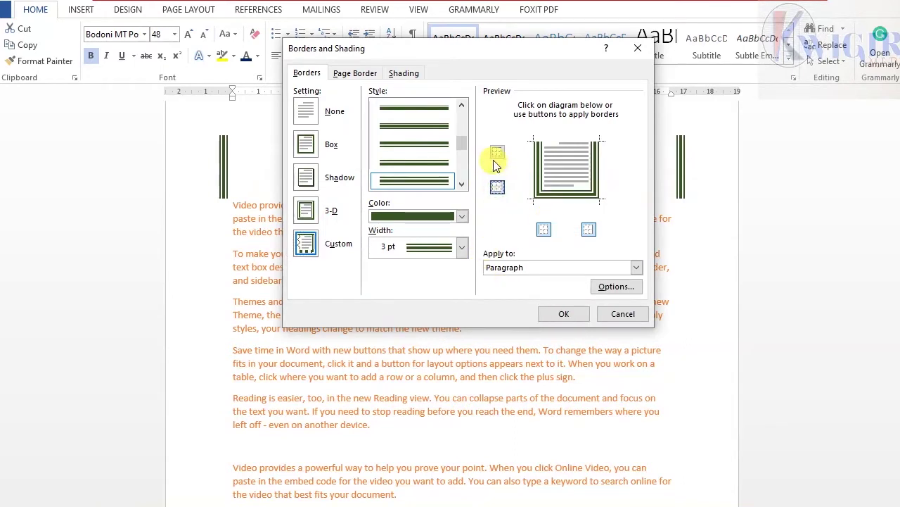
click(497, 152)
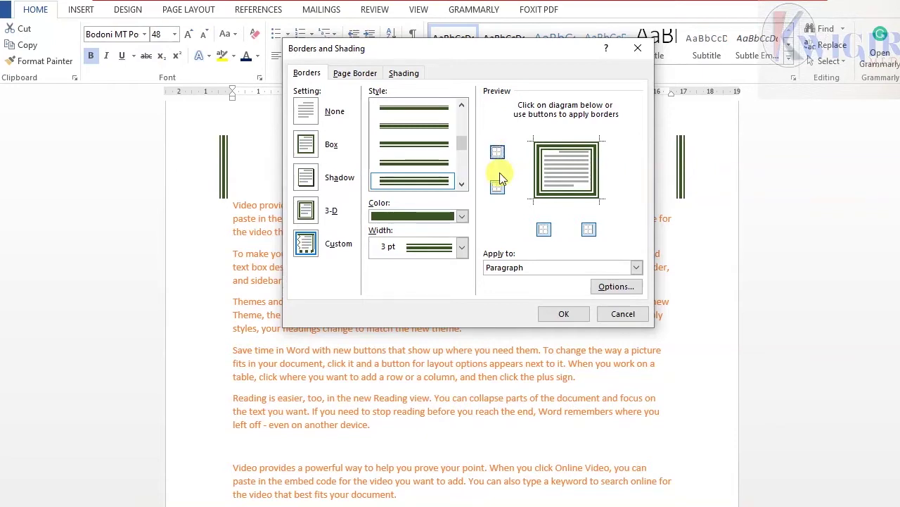
click(425, 253)
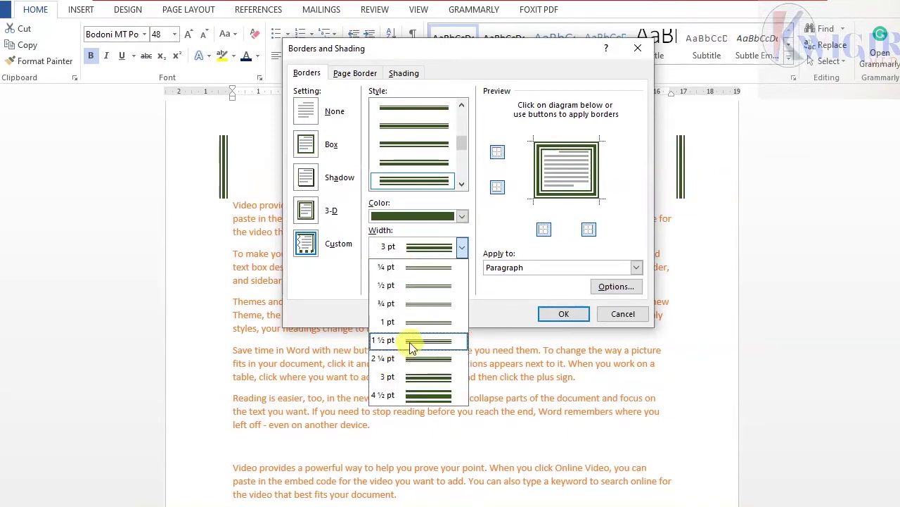
click(426, 395)
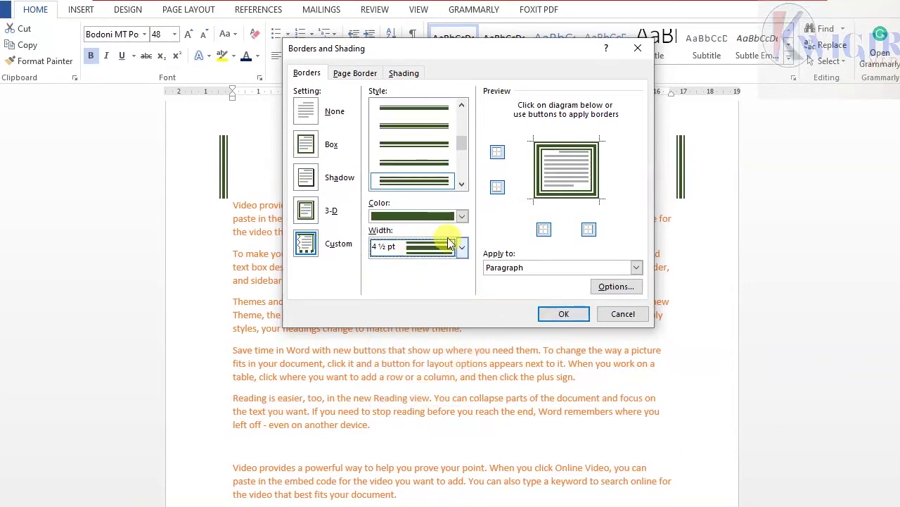
click(564, 312)
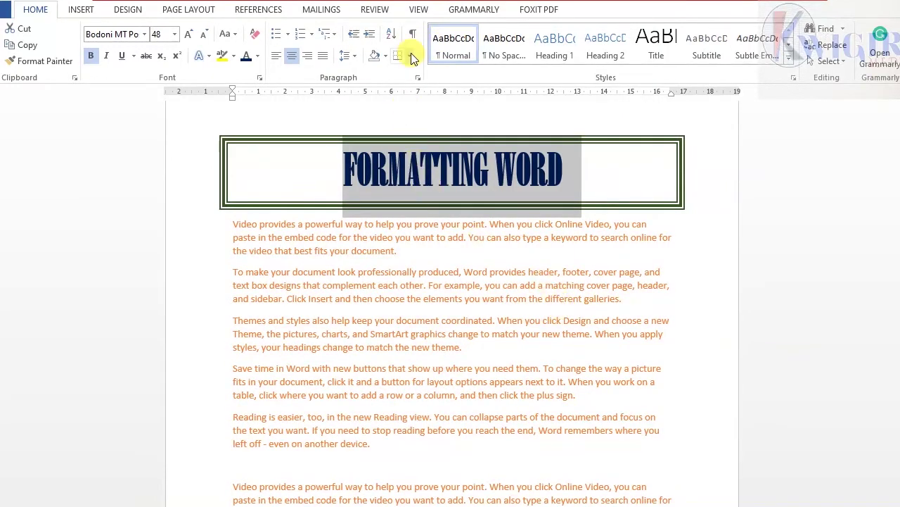
Step: Shade the title paragraph with the medium-light gold theme color as its fill
click(411, 56)
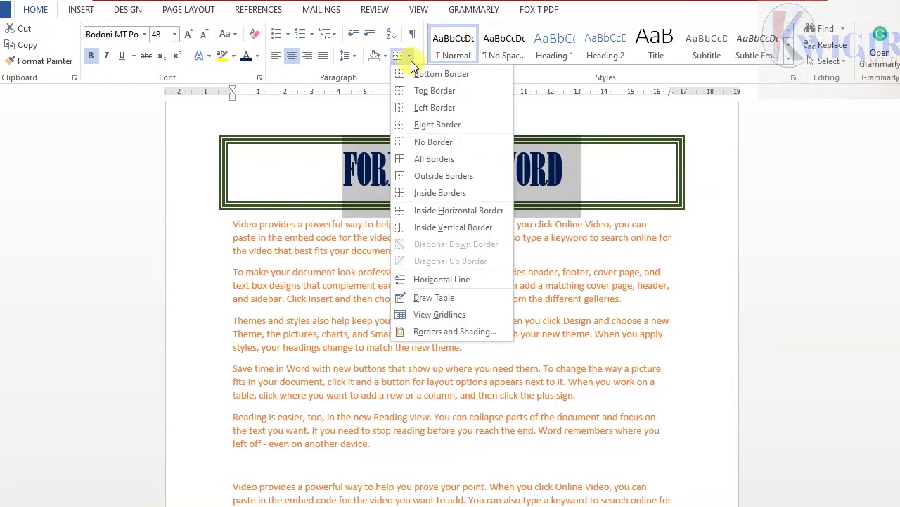
click(413, 331)
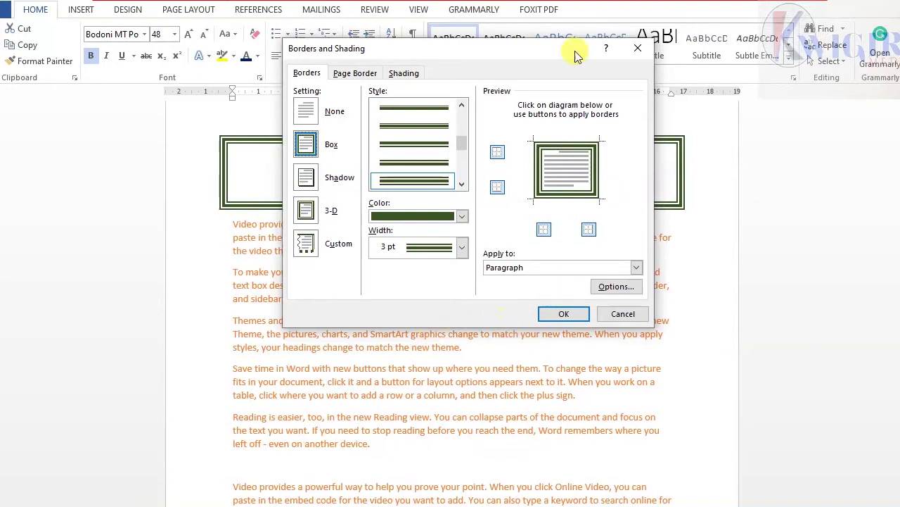
click(317, 76)
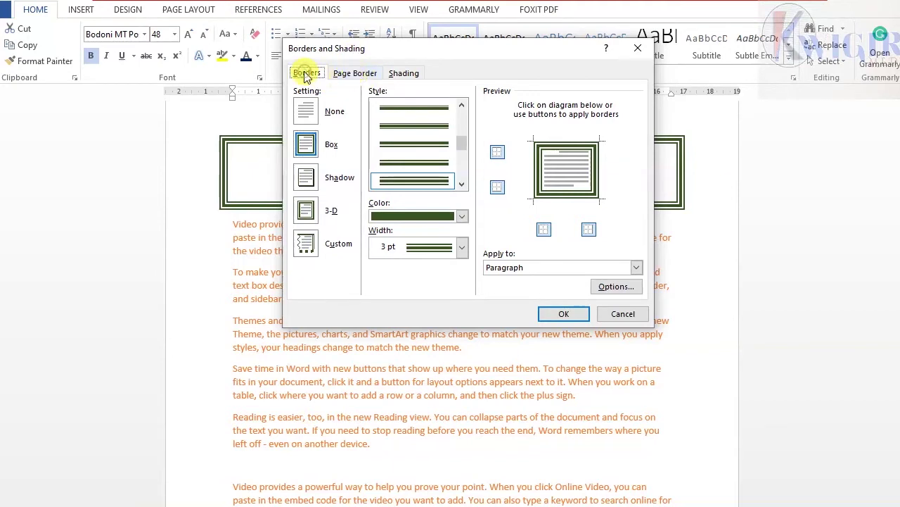
click(407, 75)
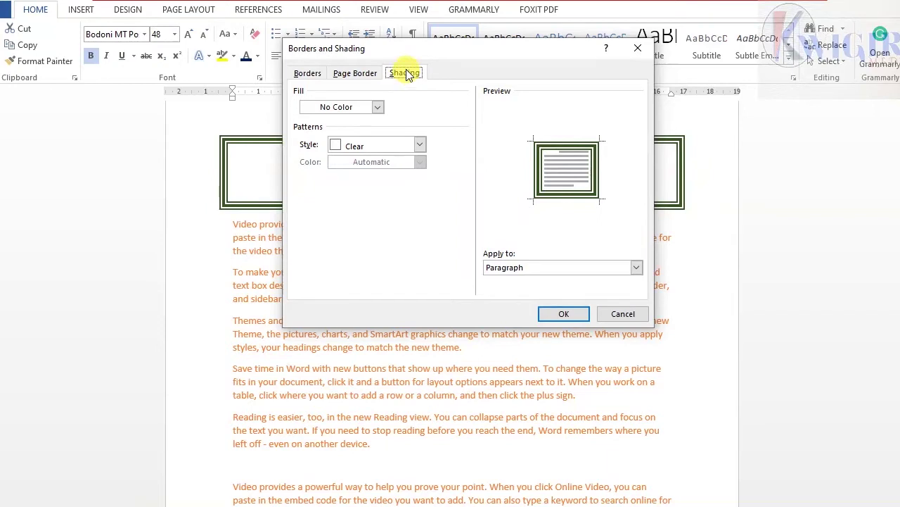
click(361, 111)
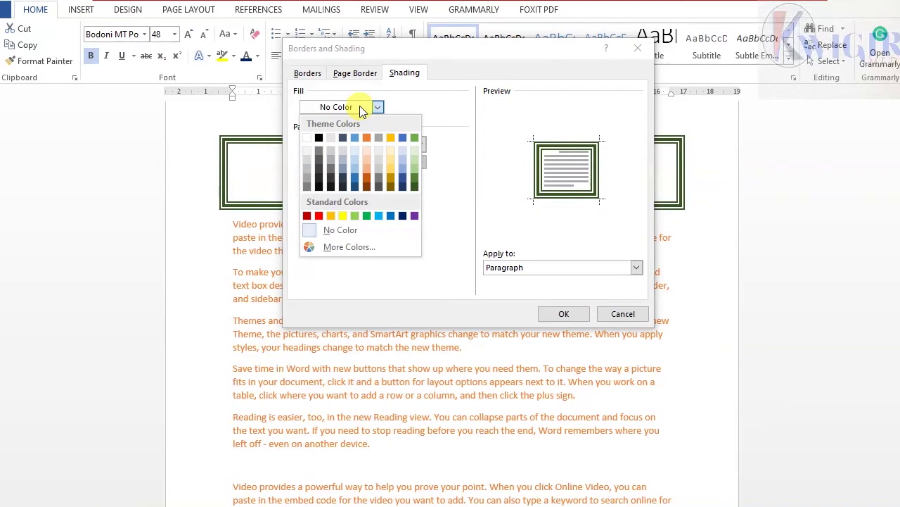
click(390, 169)
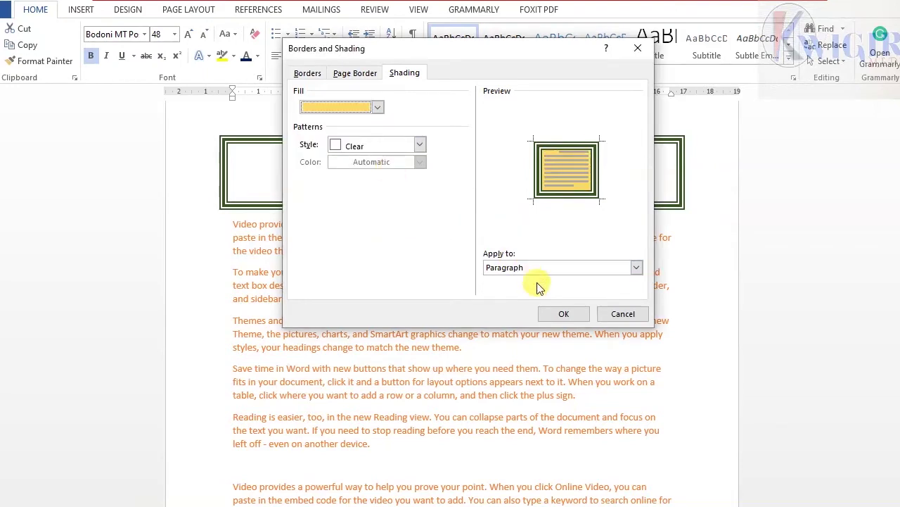
click(567, 315)
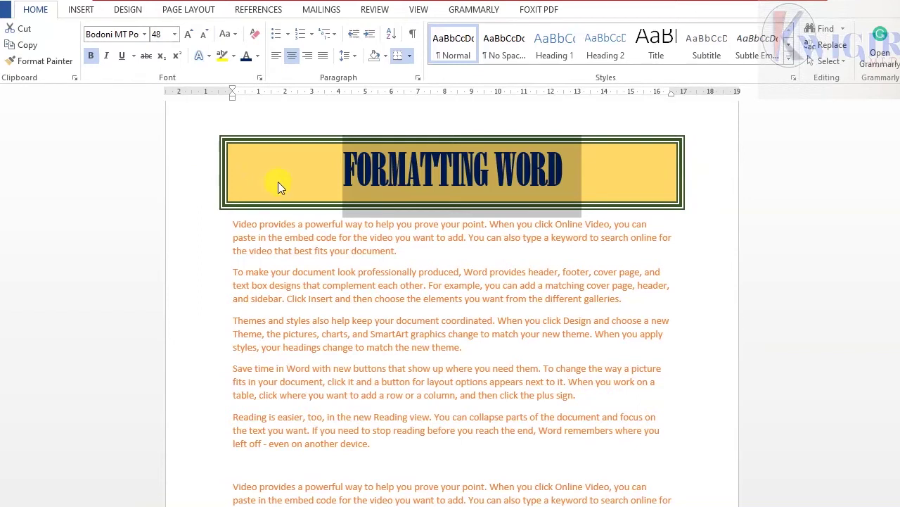
Step: Change the title paragraph's shading fill to a light green theme color
click(409, 56)
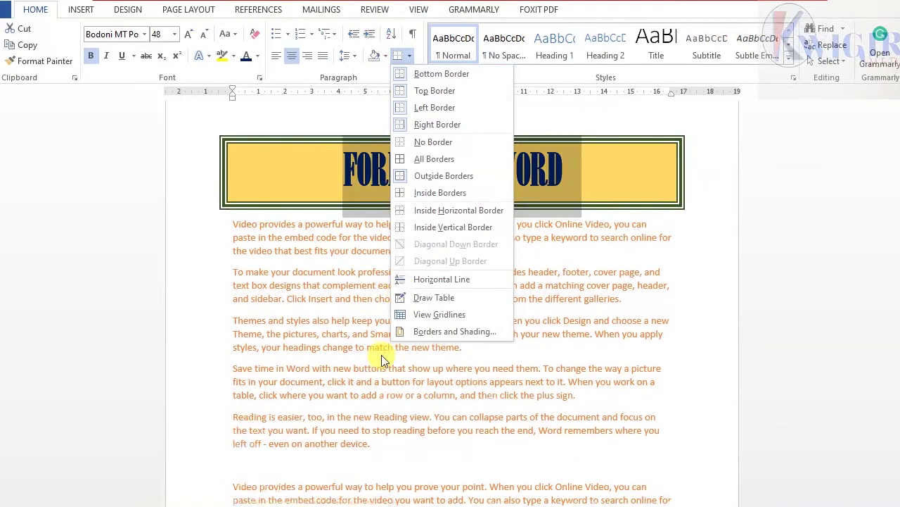
click(440, 331)
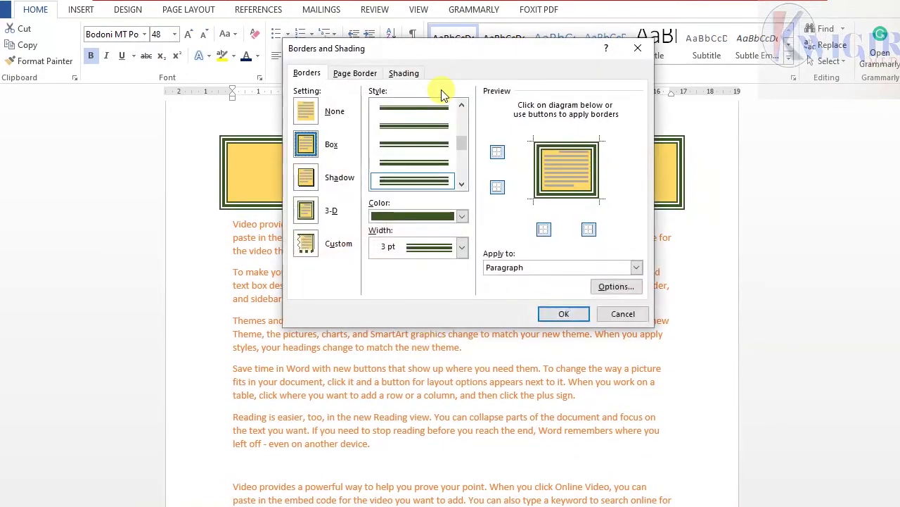
click(406, 73)
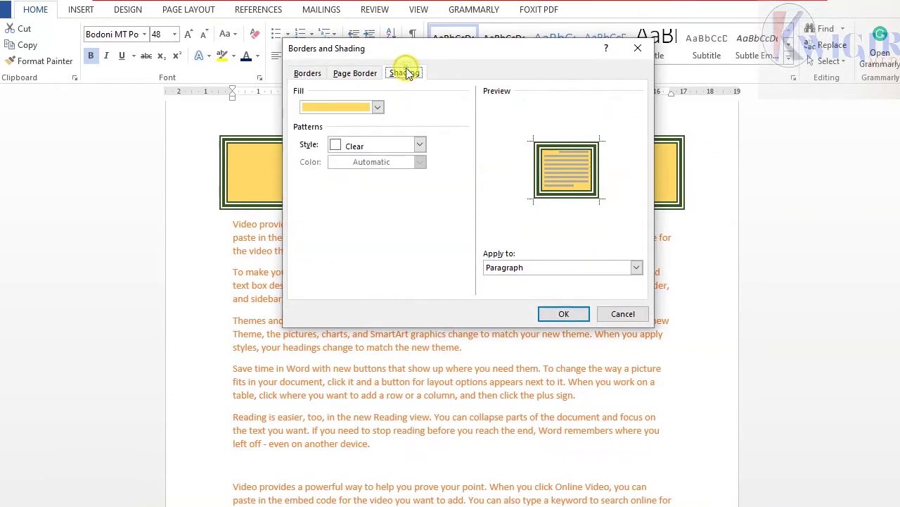
click(376, 106)
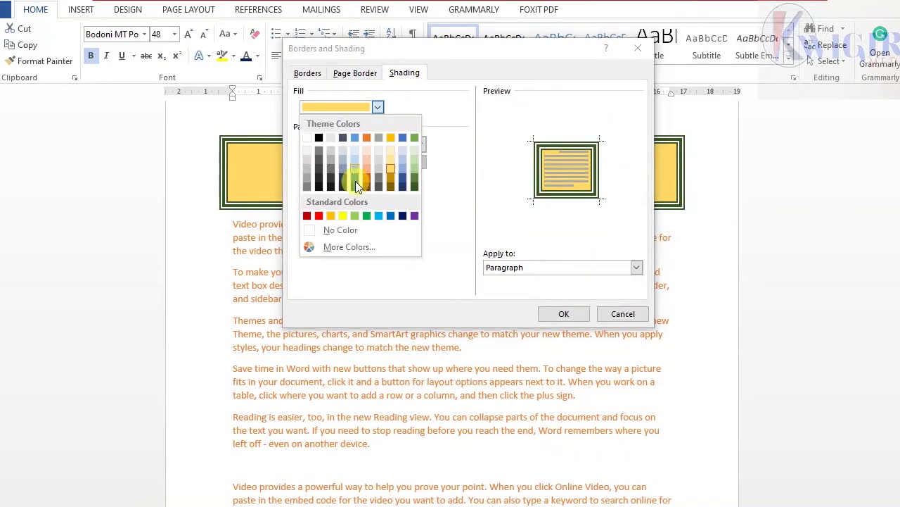
click(416, 162)
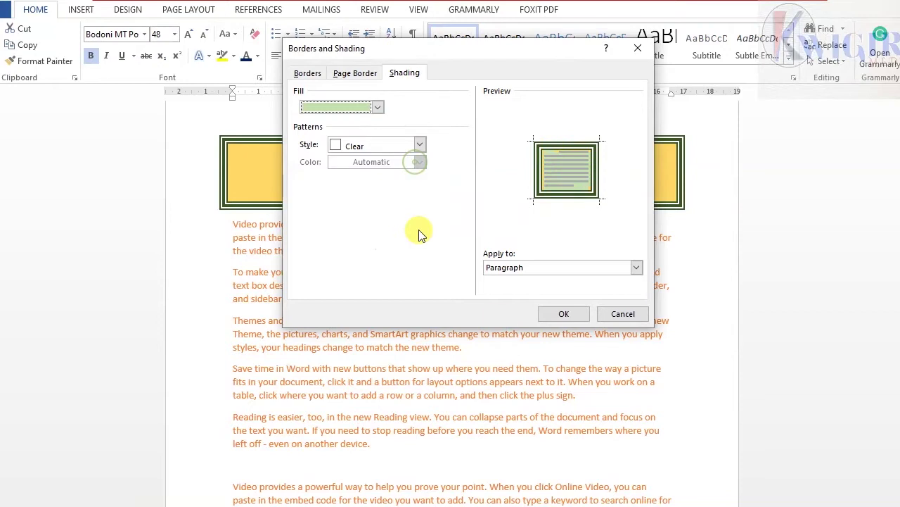
click(563, 314)
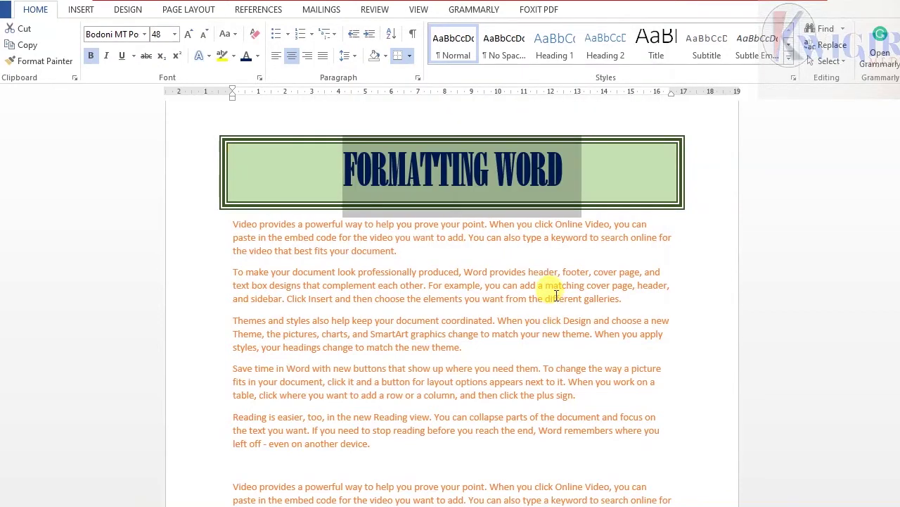
Step: Change the title paragraph's shading to the lightest gold theme shade
click(387, 60)
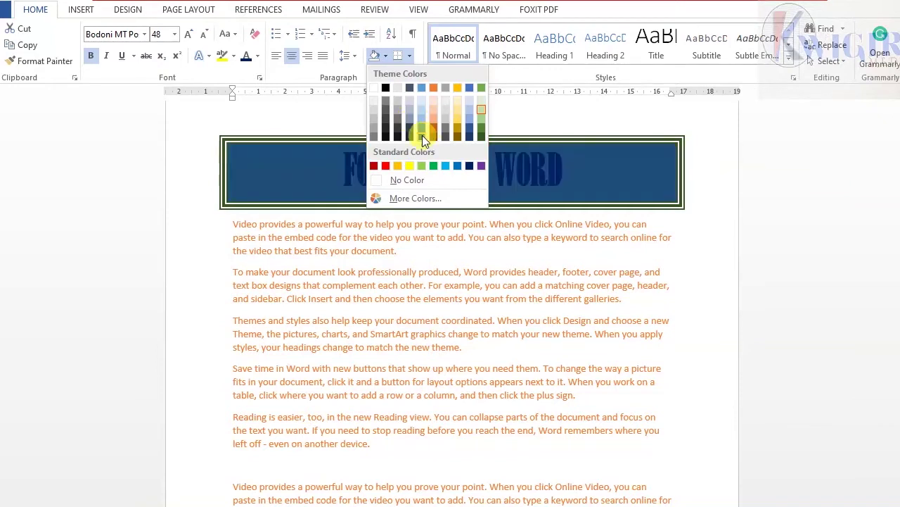
click(462, 103)
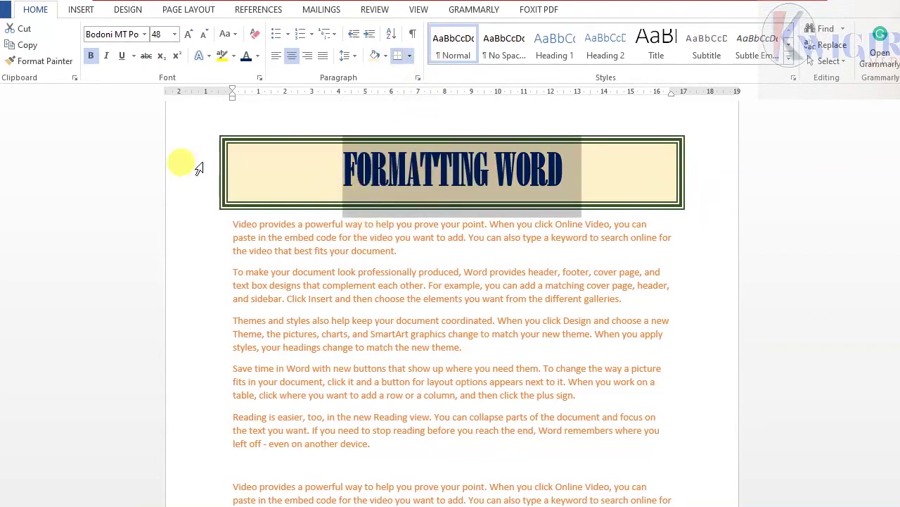
click(186, 334)
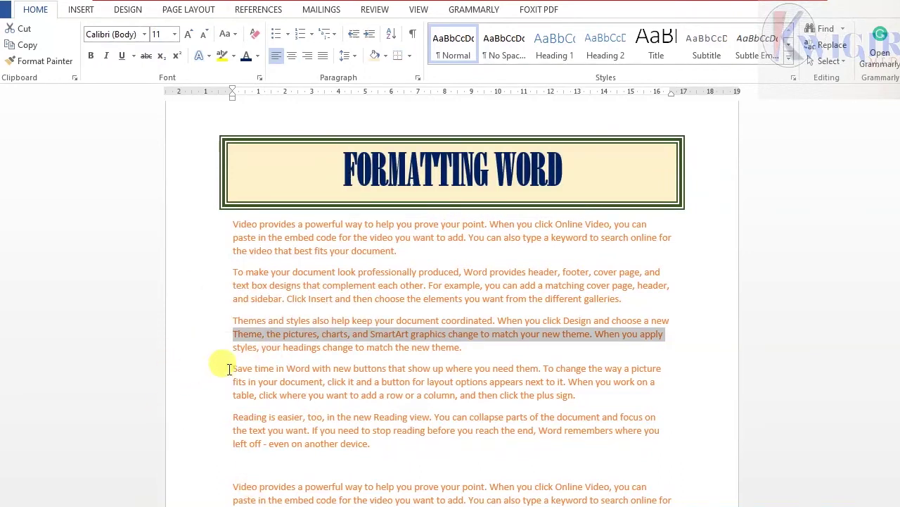
Step: Set up a 3 pt box border with the thick slanted-stripe line style for the paragraph starting "Themes and styles"
drag(235, 367, 794, 356)
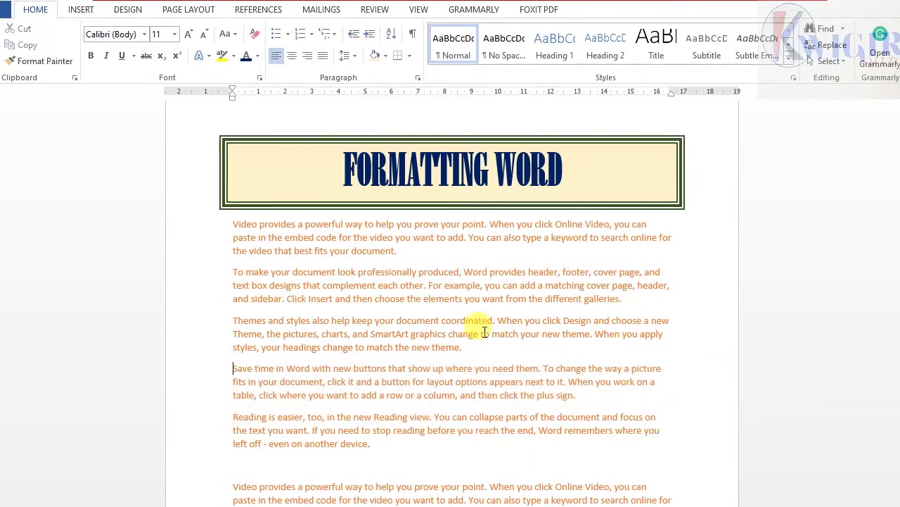
drag(232, 320, 522, 350)
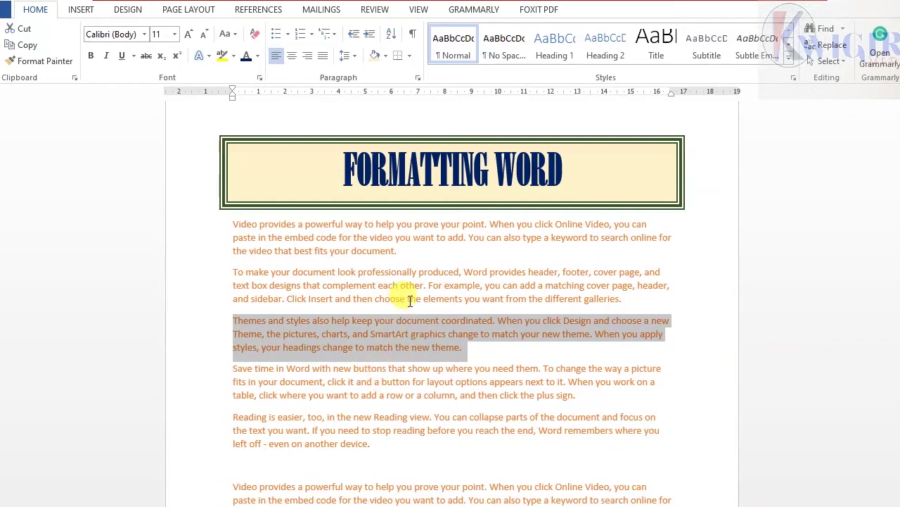
click(410, 56)
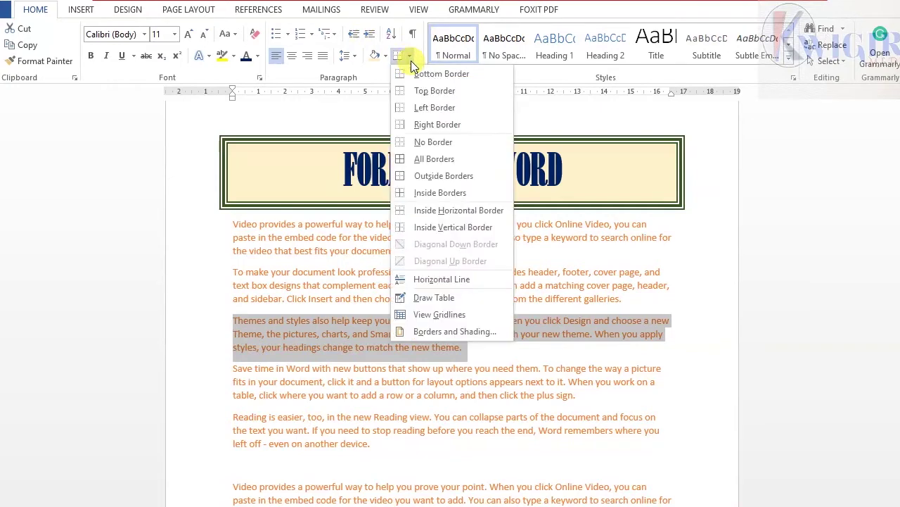
click(435, 332)
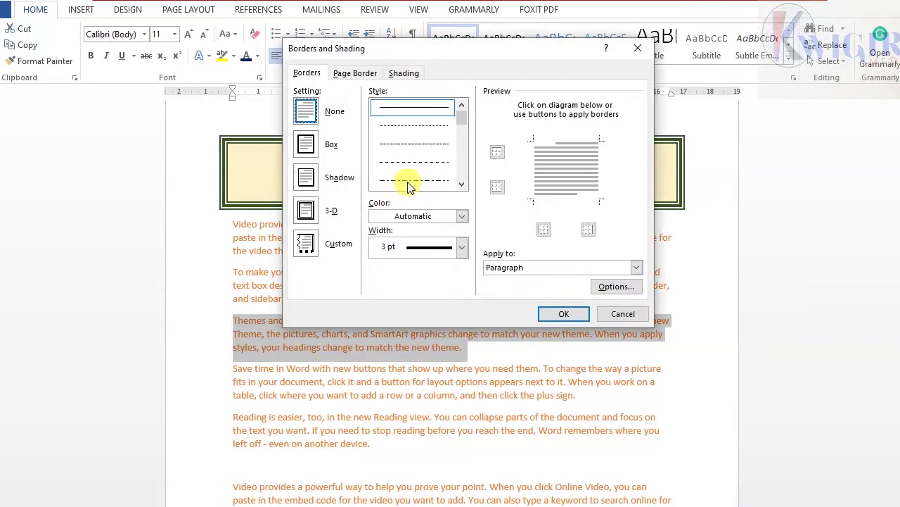
click(462, 184)
click(463, 184)
click(463, 185)
click(462, 184)
click(462, 184)
click(462, 184)
click(462, 185)
click(462, 185)
click(462, 184)
click(462, 184)
click(462, 185)
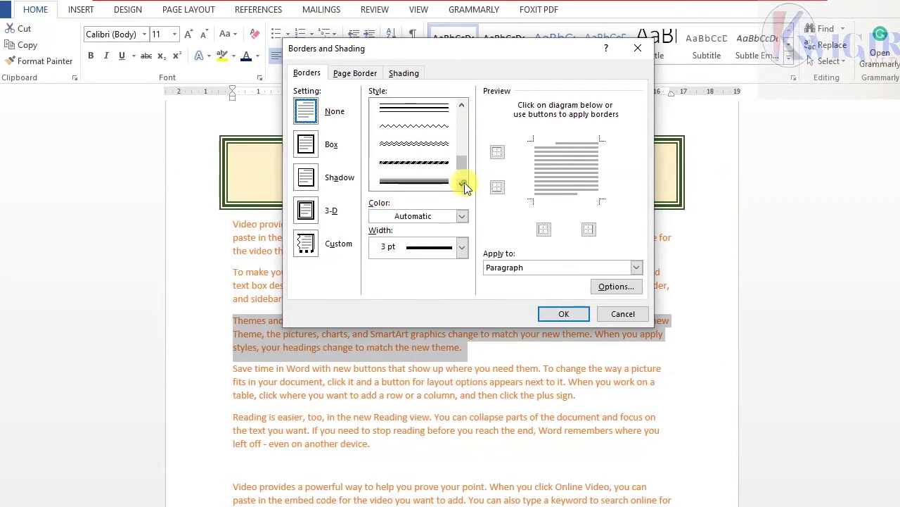
click(426, 164)
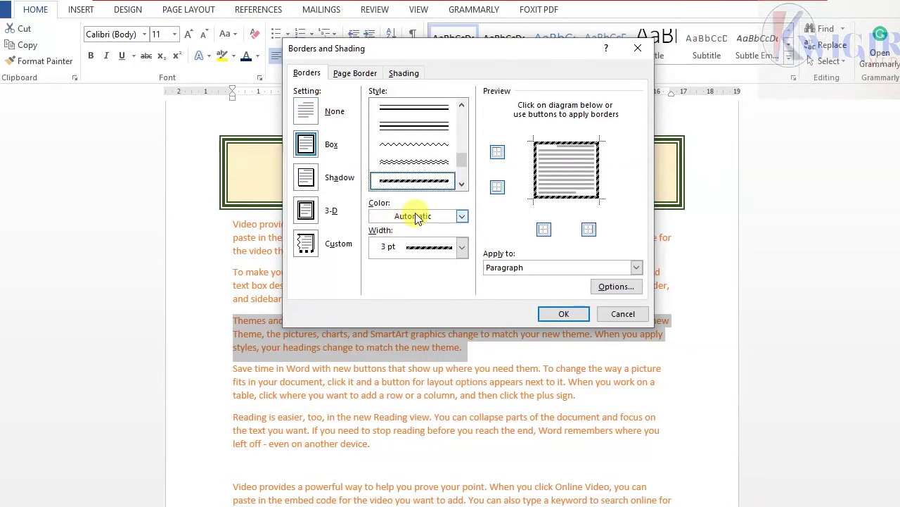
Step: Color the striped border of the "Themes and styles" paragraph standard red and apply it
click(416, 216)
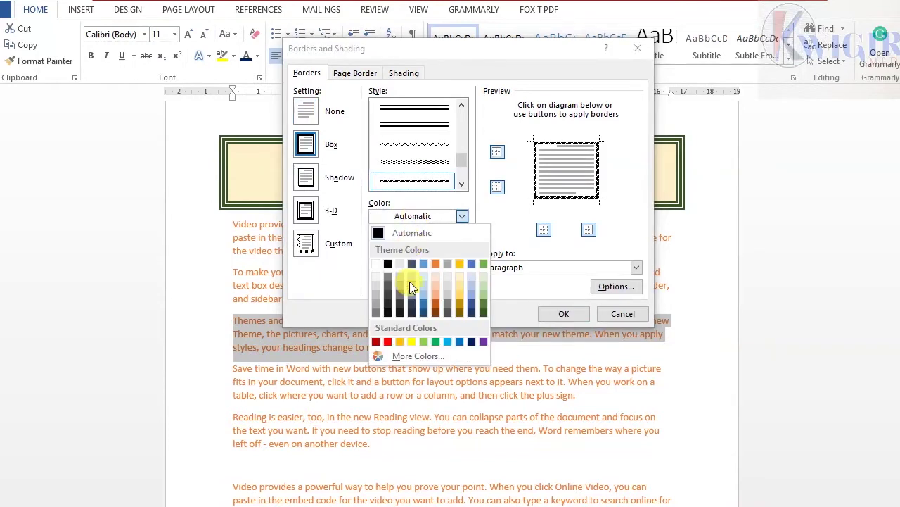
click(388, 341)
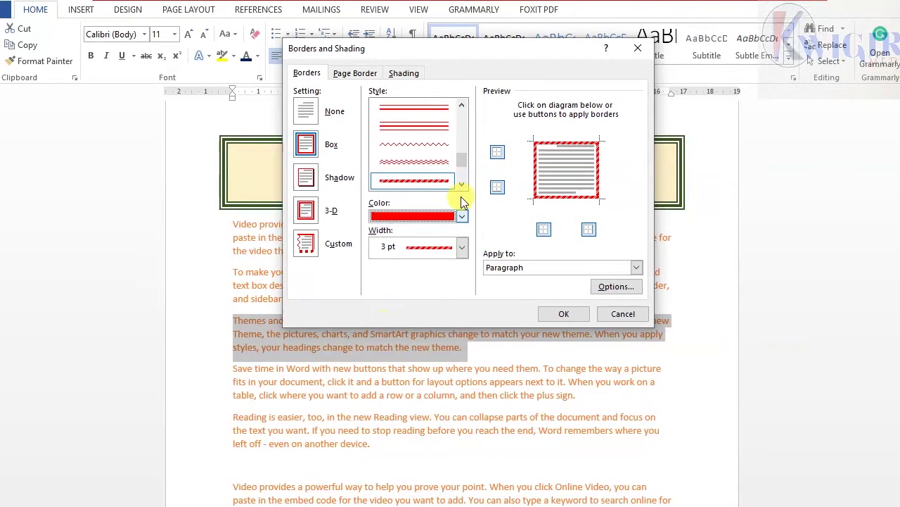
click(411, 73)
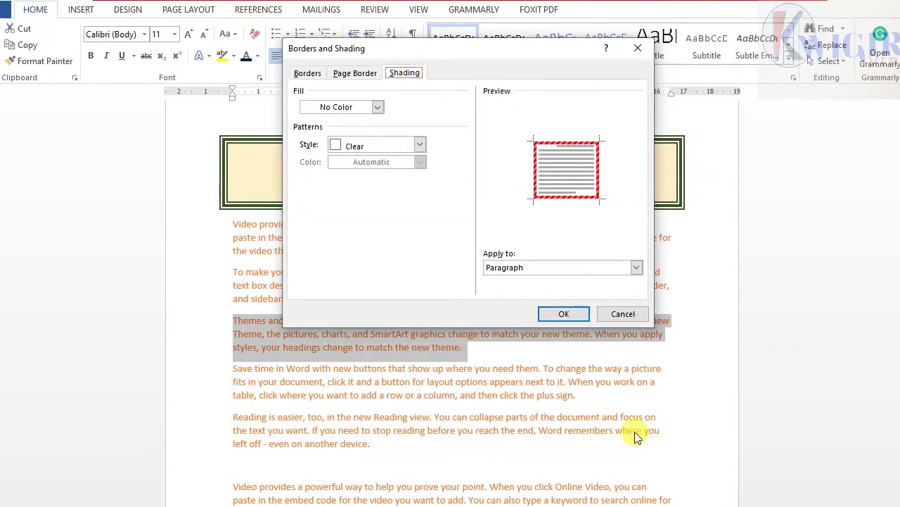
click(563, 313)
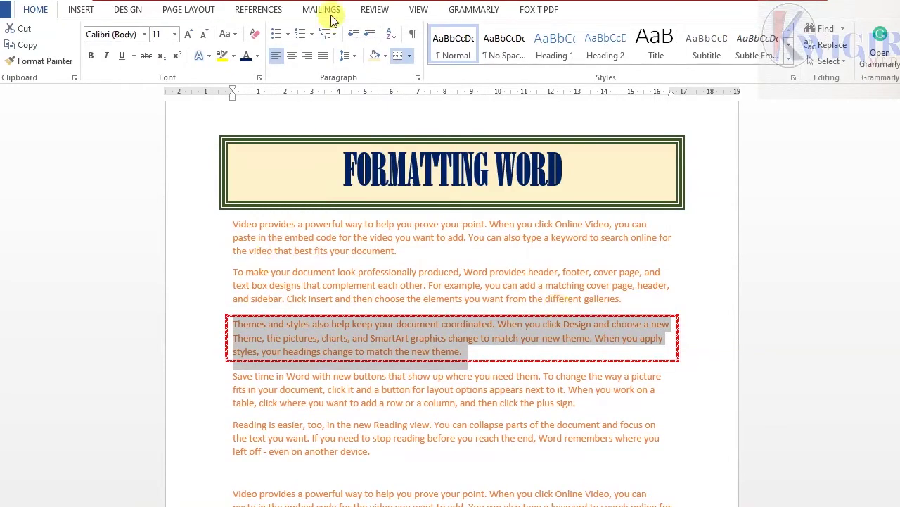
Step: Shade the red-bordered "Themes and styles" paragraph with a medium-light green theme color
click(384, 56)
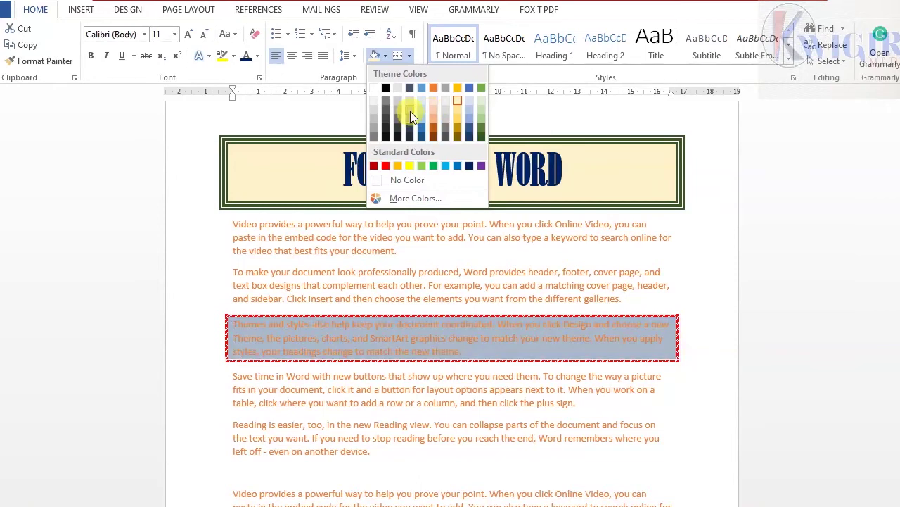
click(480, 123)
click(398, 404)
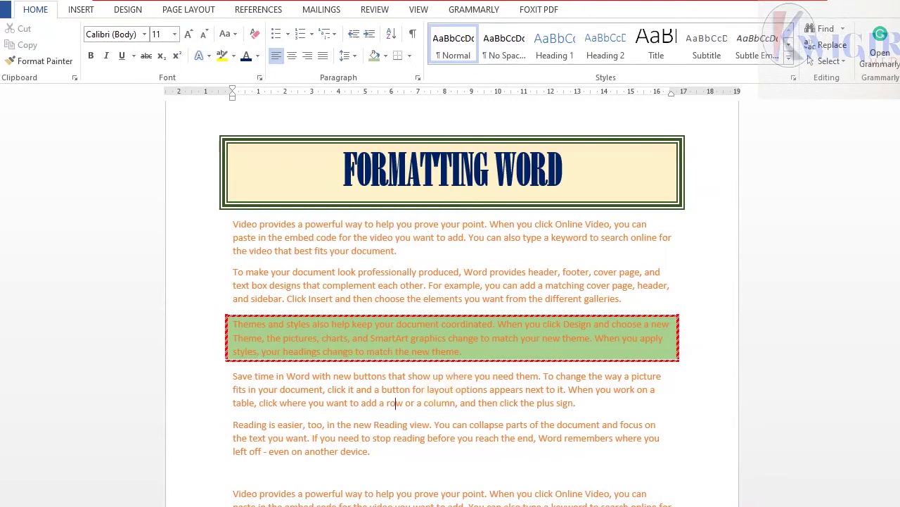
Step: Undo the green shading and the red striped border on the "Themes and styles" paragraph
key(ctrl+z)
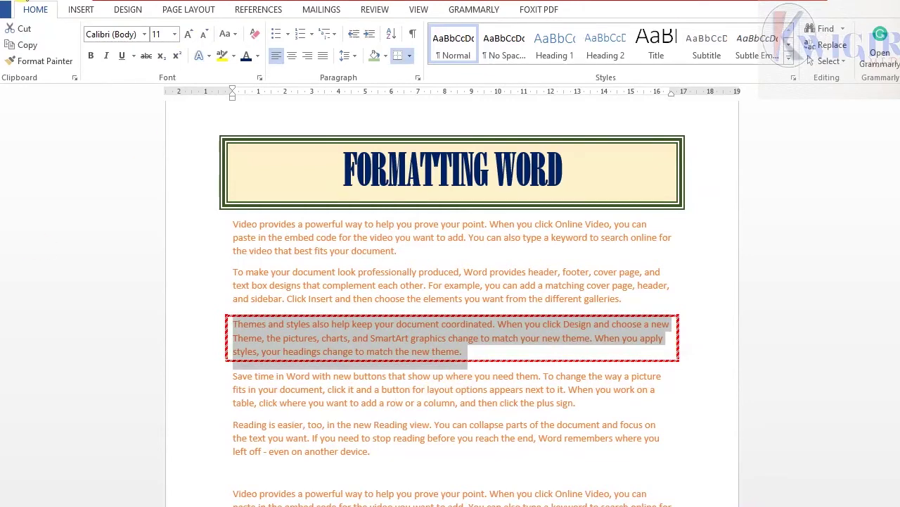
key(ctrl+z)
click(413, 332)
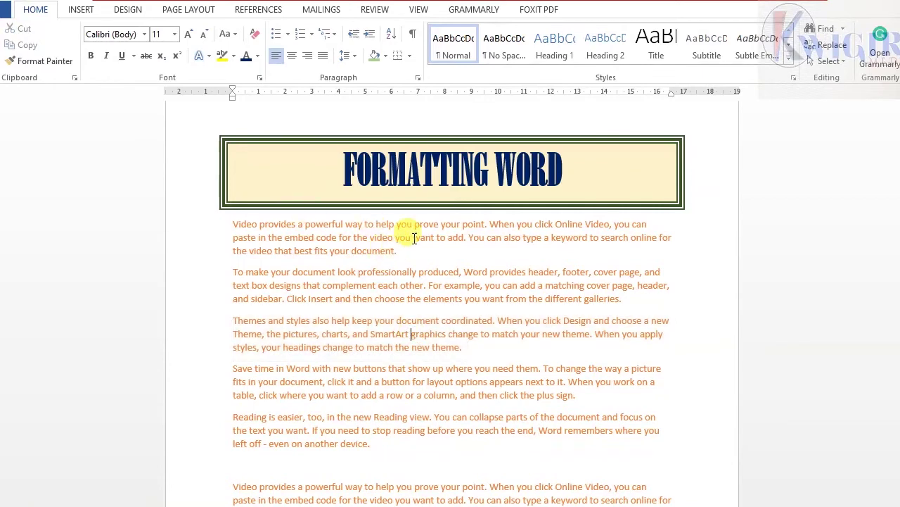
Step: Set up a box page border for the whole document with the double wavy line style
scroll(404, 236, up, 1)
scroll(412, 281, down, 4)
scroll(412, 294, up, 3)
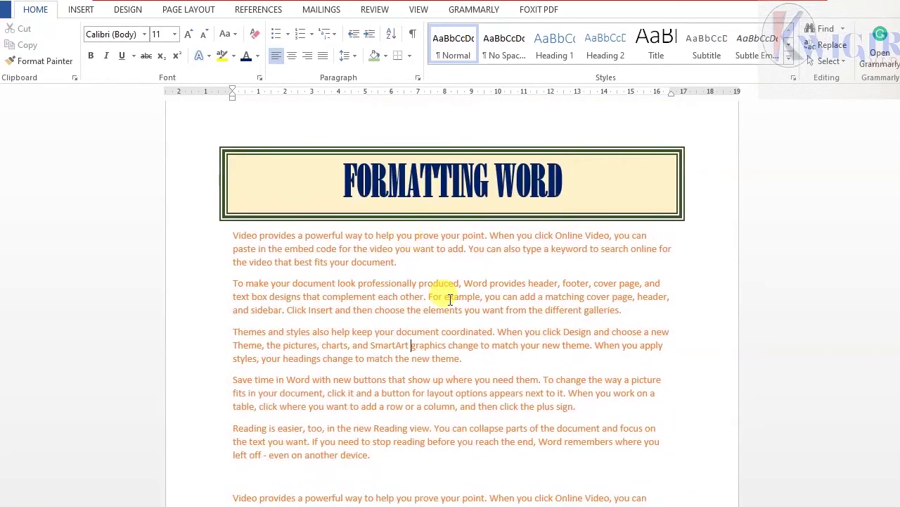
scroll(470, 320, up, 1)
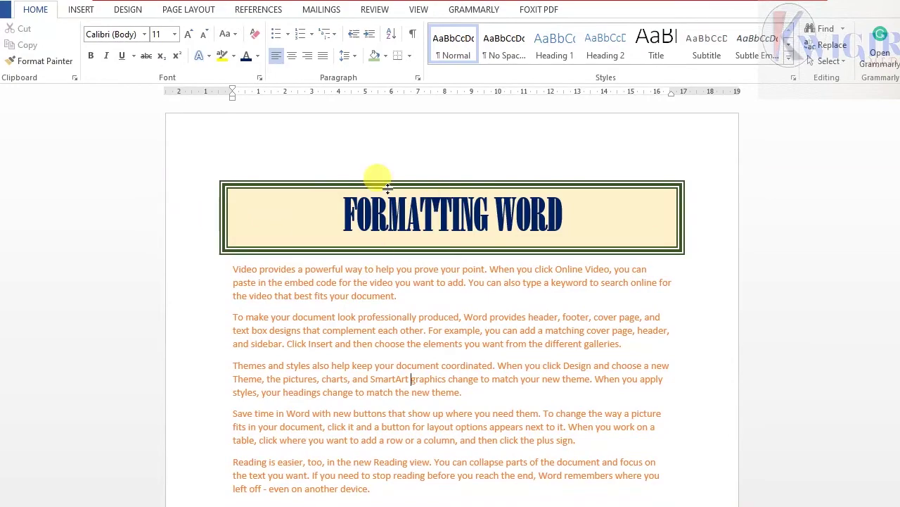
scroll(372, 288, down, 10)
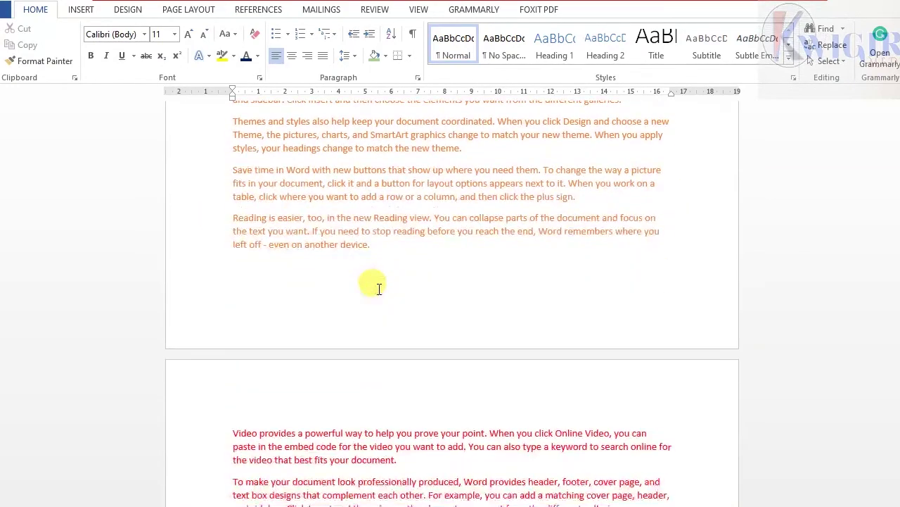
scroll(378, 287, down, 4)
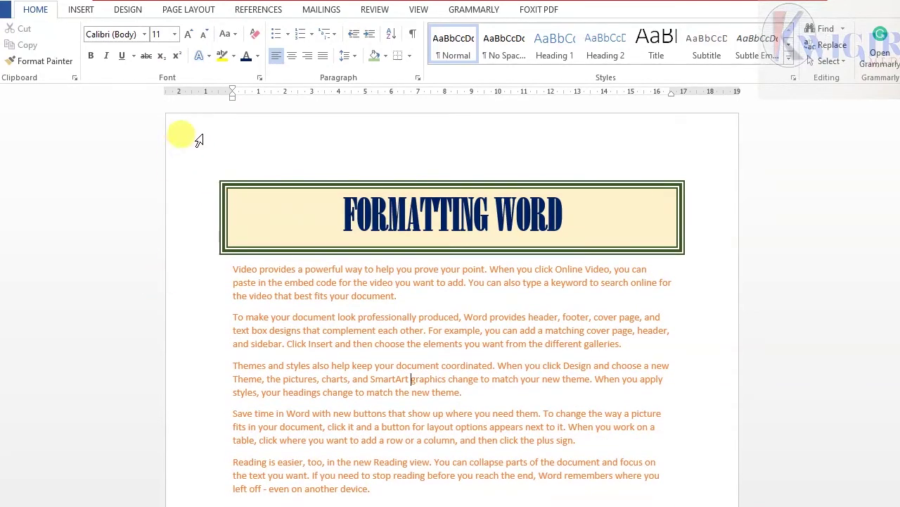
click(408, 57)
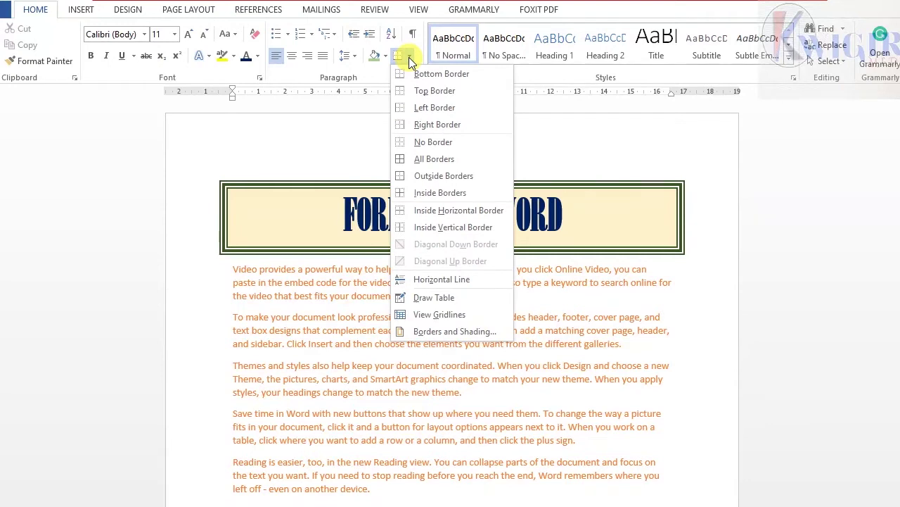
click(441, 333)
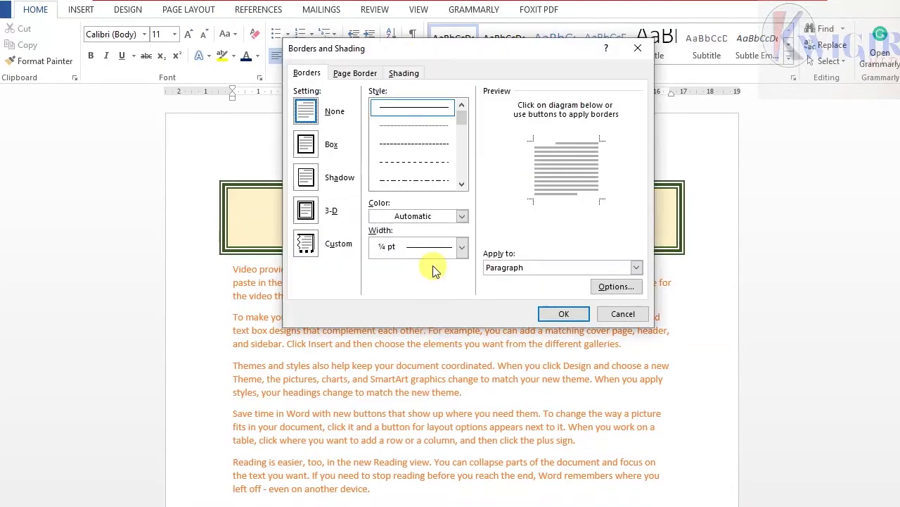
click(359, 74)
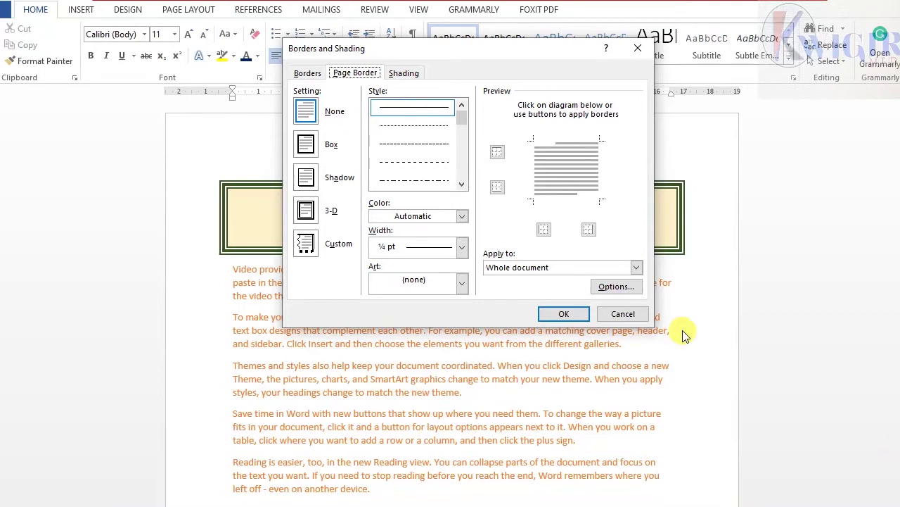
click(461, 184)
click(461, 184)
click(461, 185)
click(461, 185)
click(461, 185)
click(461, 184)
click(461, 184)
click(461, 184)
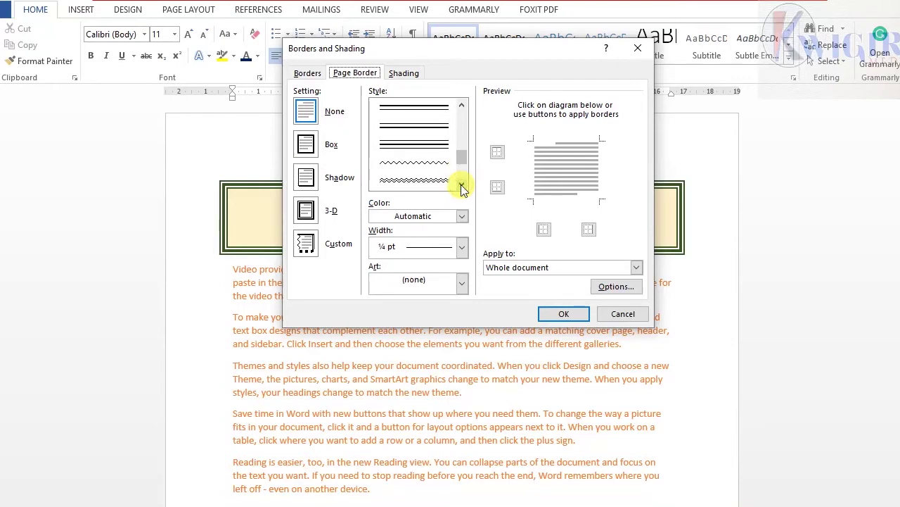
click(443, 181)
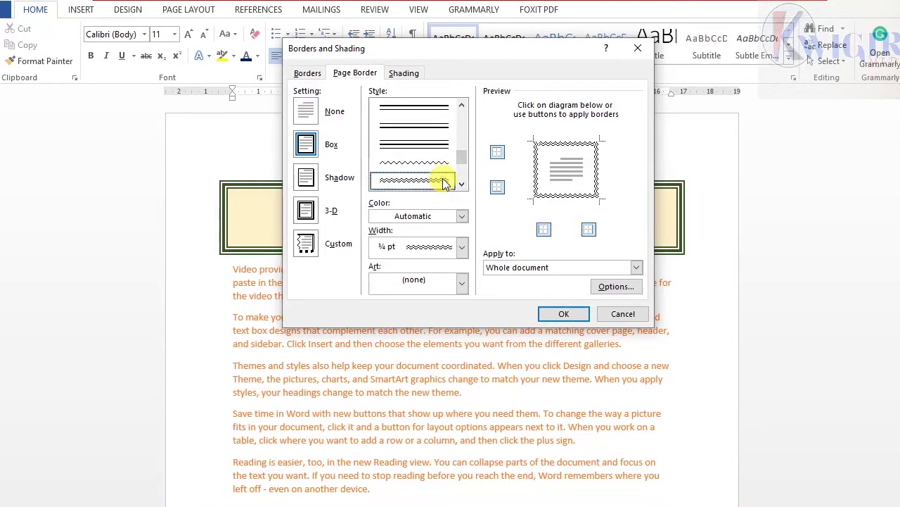
Step: Color the double wavy page border a dark orange theme shade and apply it to the whole document
click(420, 216)
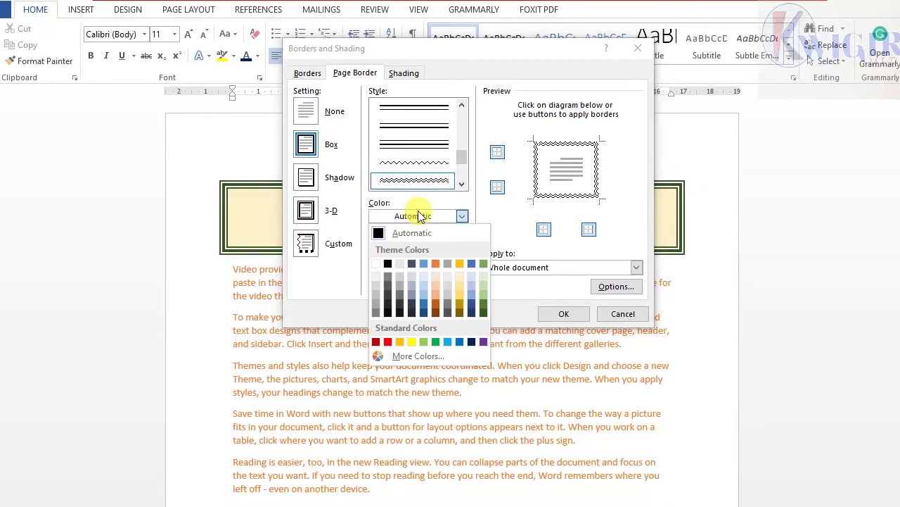
click(436, 302)
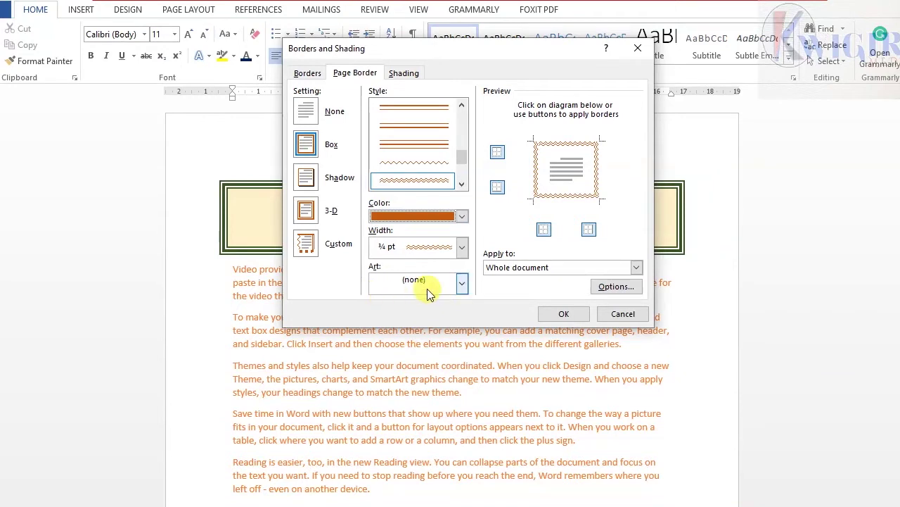
click(562, 317)
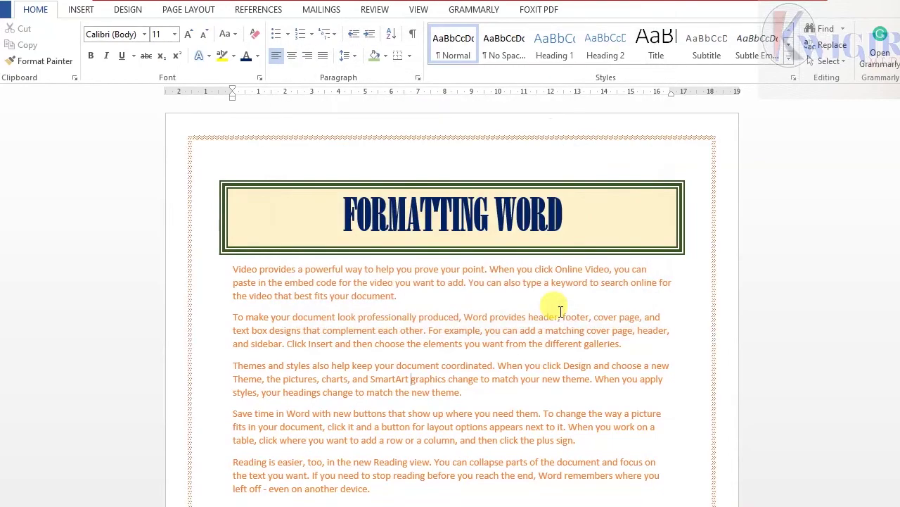
Step: Check the orange wavy page border across the document's pages and undo it
scroll(536, 238, down, 4)
scroll(536, 238, down, 20)
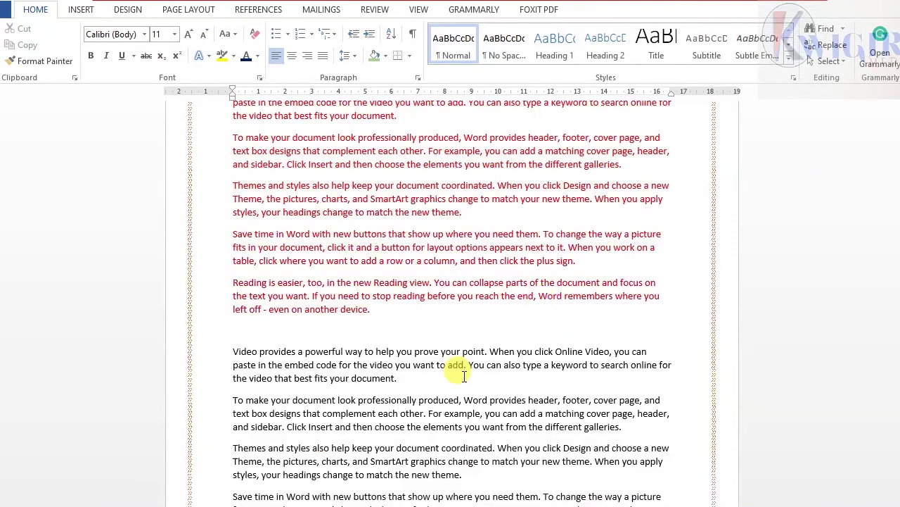
scroll(465, 376, up, 15)
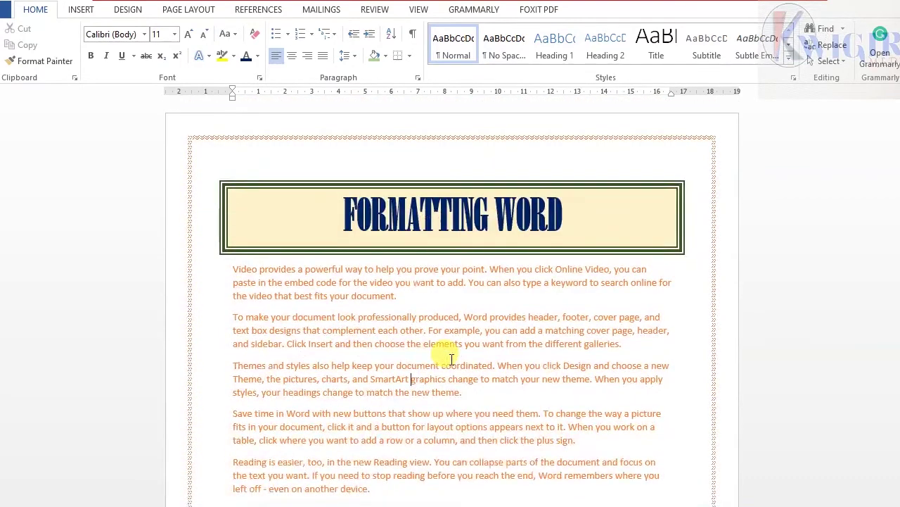
scroll(451, 359, down, 15)
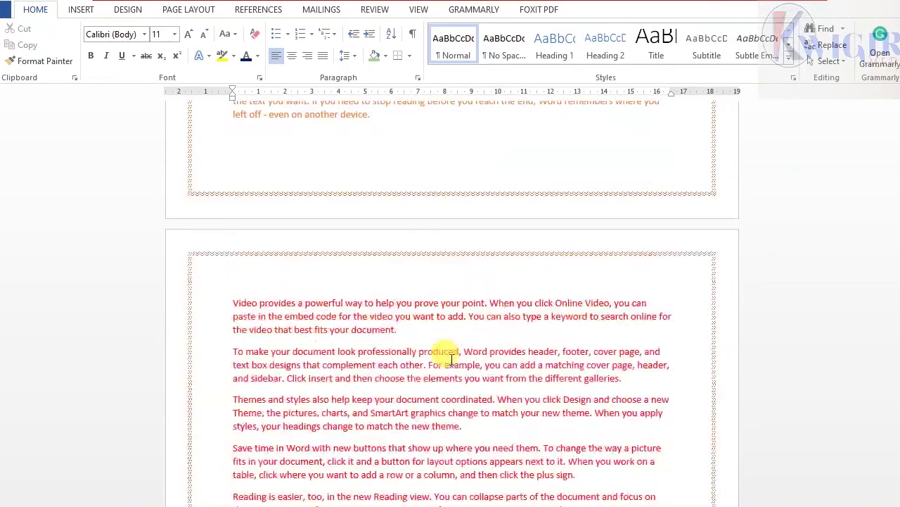
scroll(451, 359, up, 8)
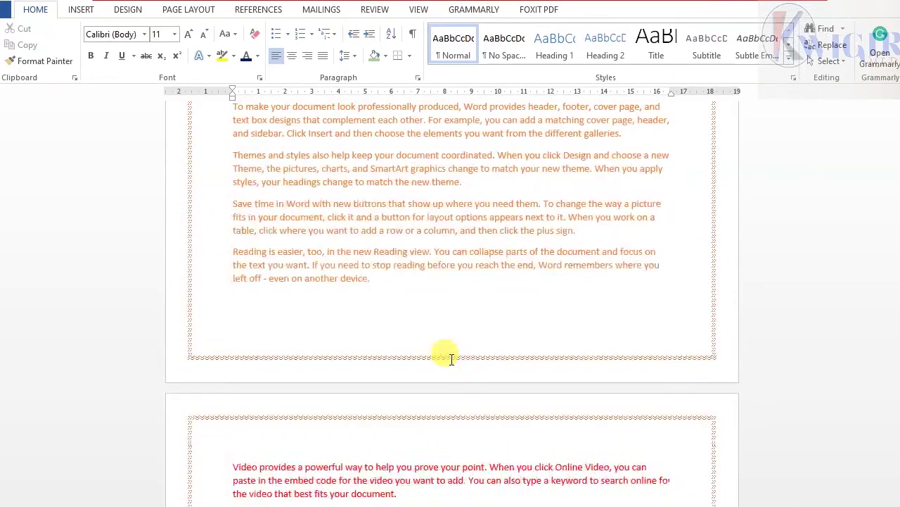
scroll(450, 355, up, 12)
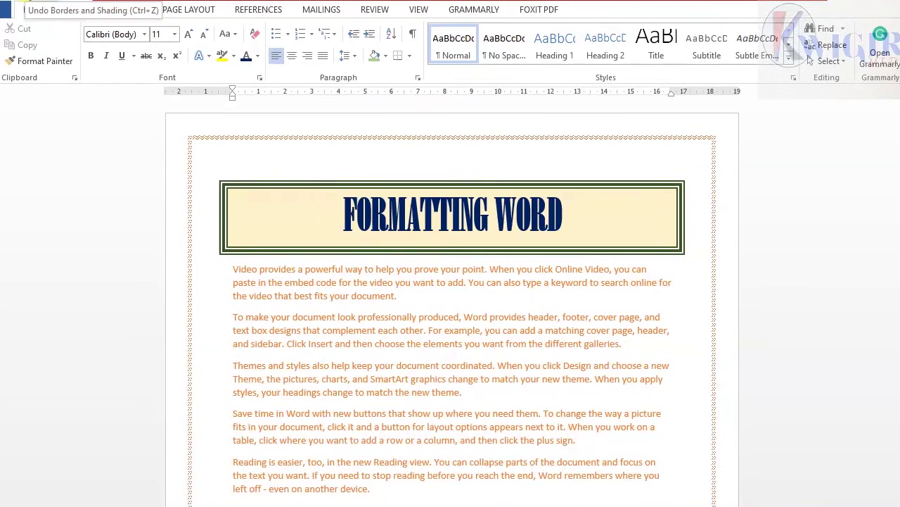
click(30, 1)
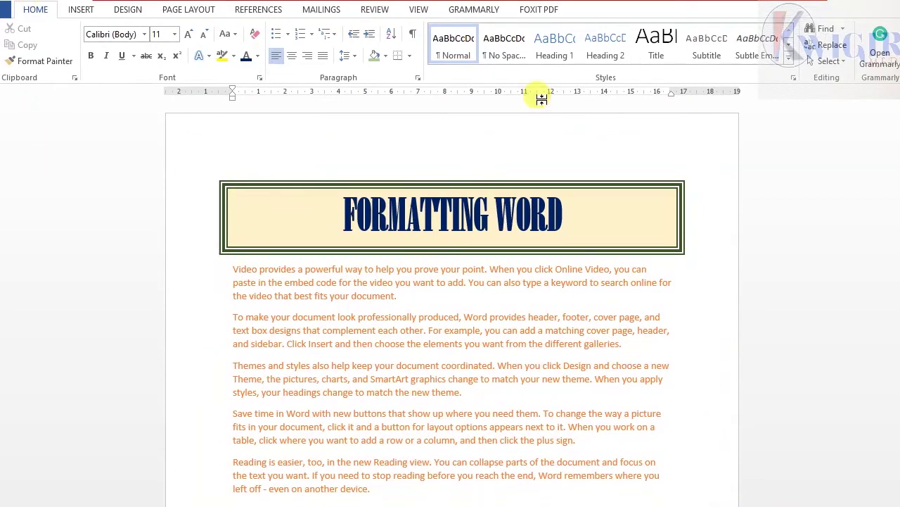
Step: Apply an art page border of colorful balloons to the whole document
click(410, 57)
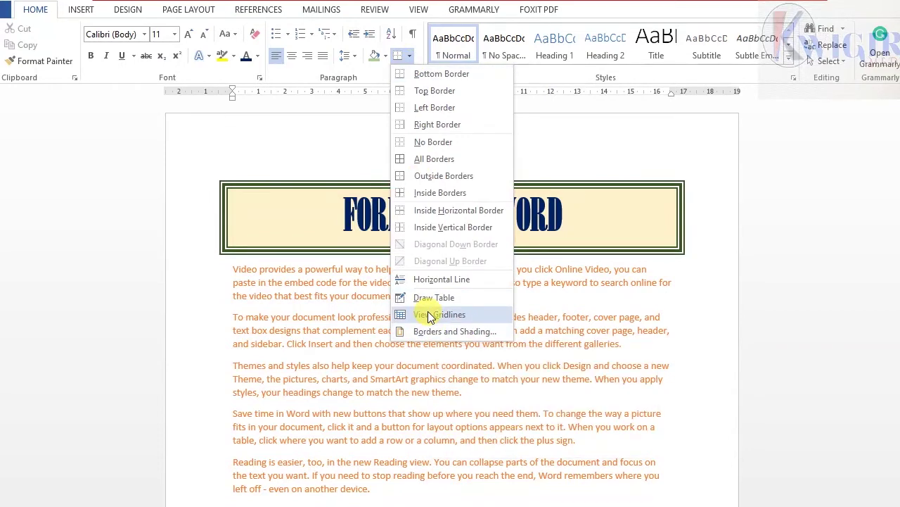
click(484, 329)
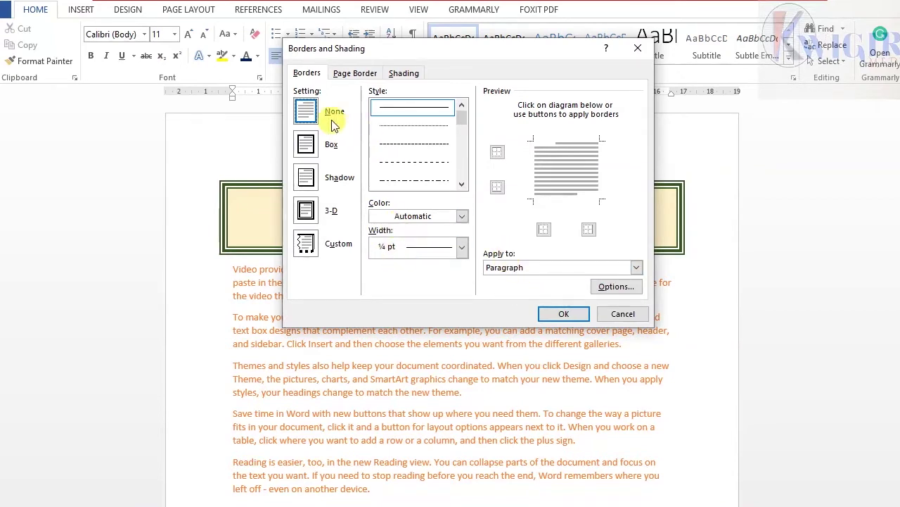
click(353, 75)
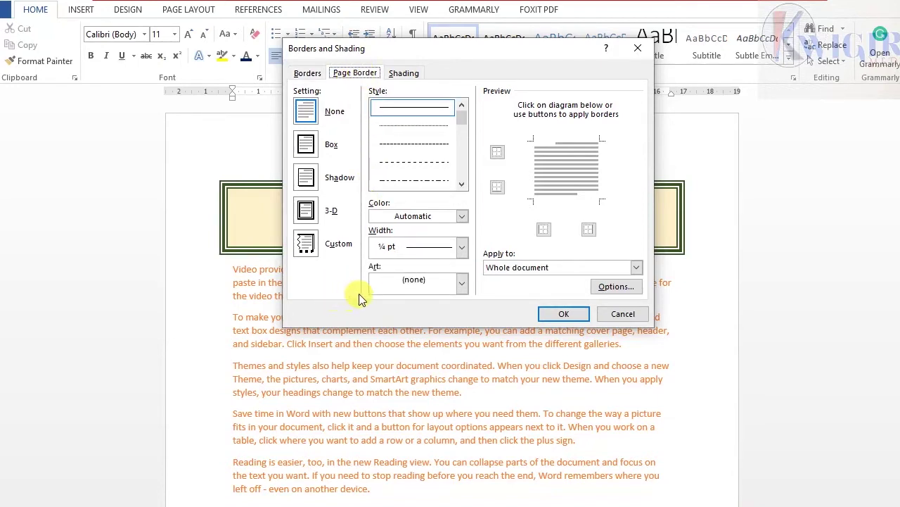
click(462, 284)
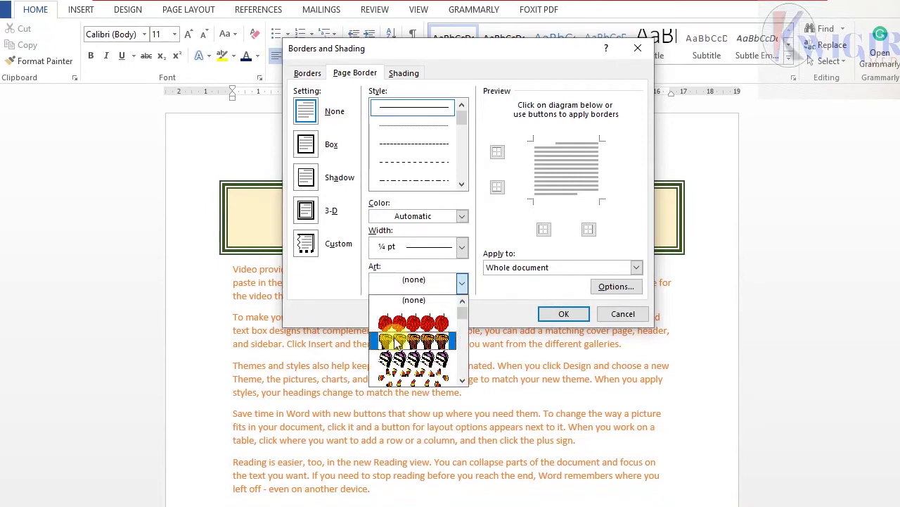
scroll(402, 342, down, 1)
scroll(402, 343, down, 3)
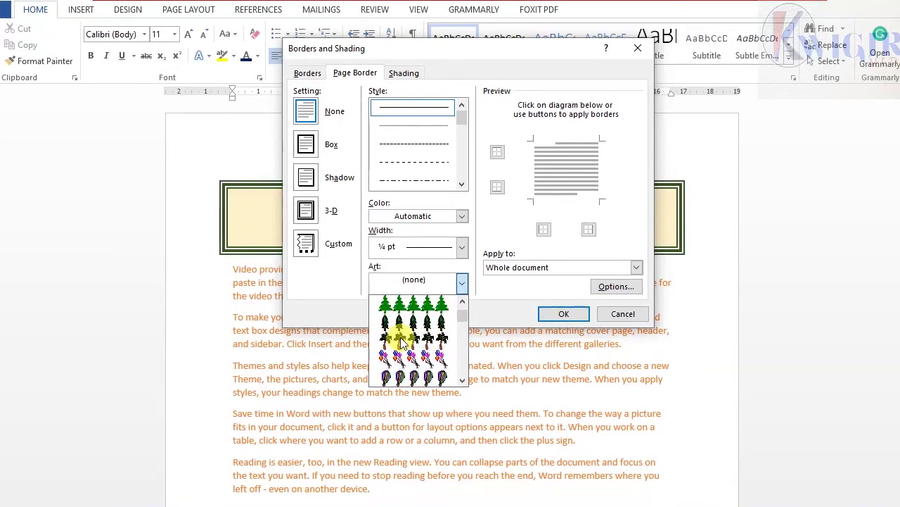
click(408, 359)
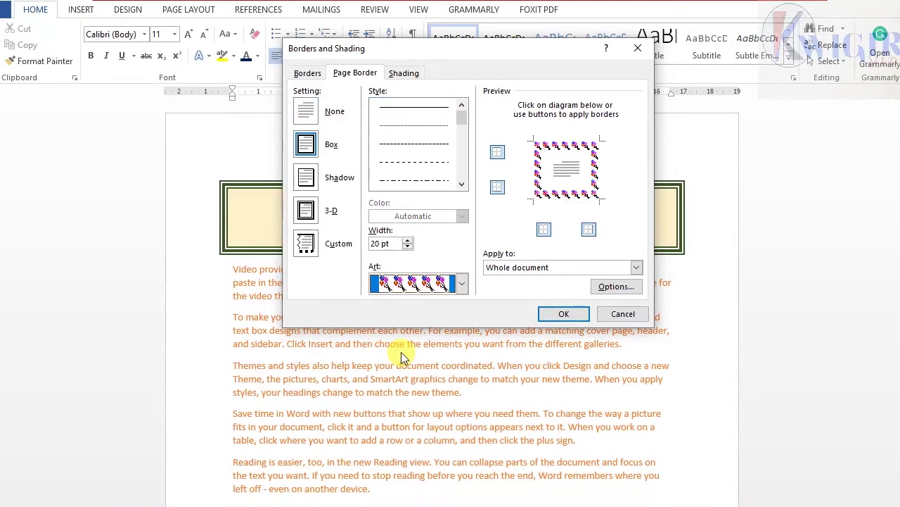
click(566, 314)
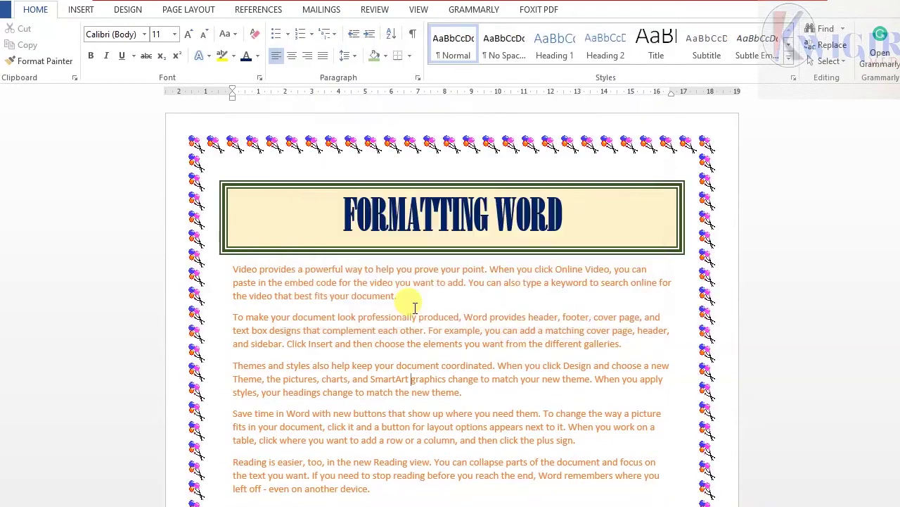
Step: Check the balloon art page border across the document's pages and undo it
scroll(431, 329, down, 3)
scroll(431, 329, down, 10)
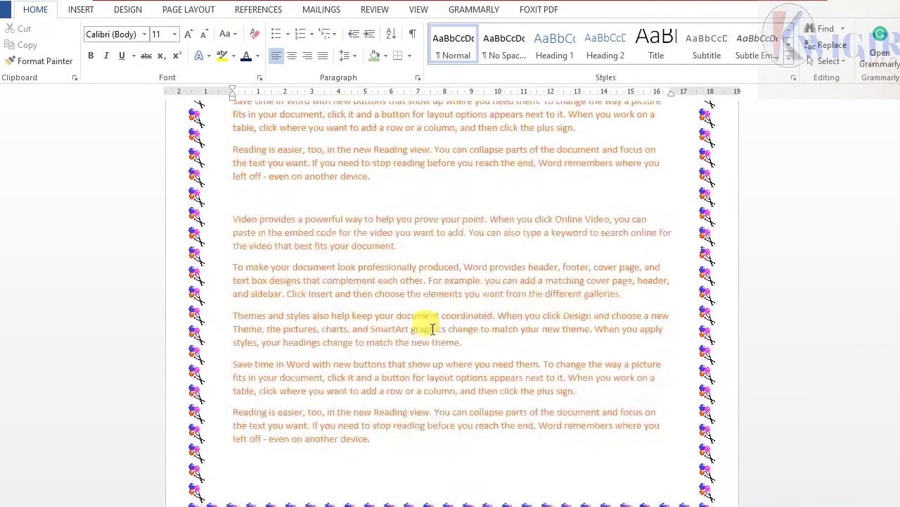
scroll(431, 329, down, 11)
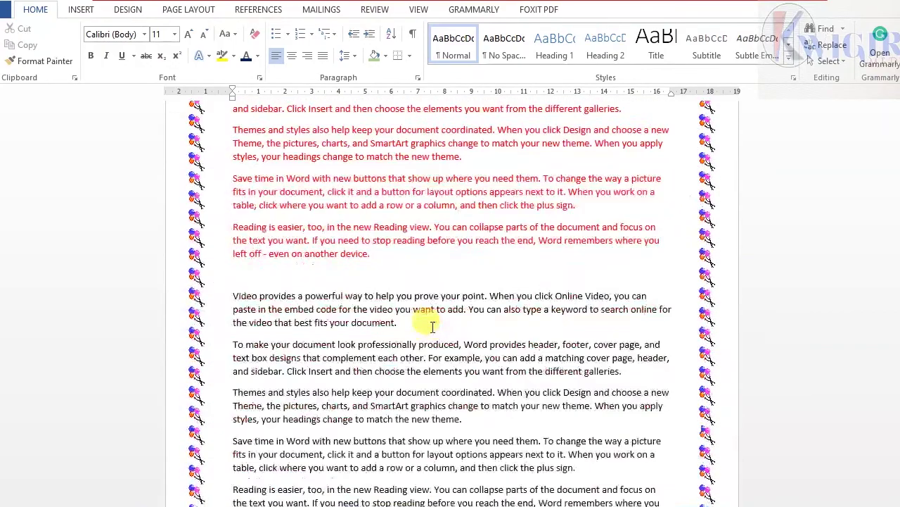
scroll(433, 326, up, 10)
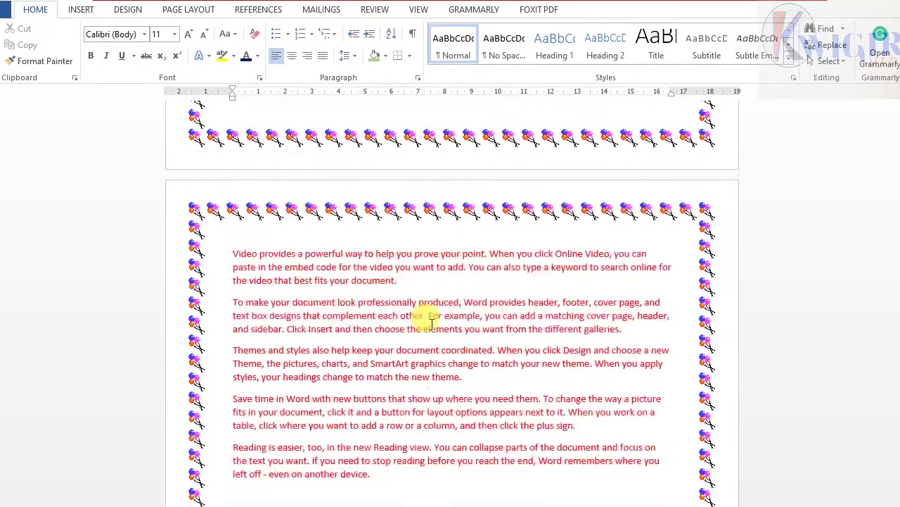
scroll(432, 322, up, 3)
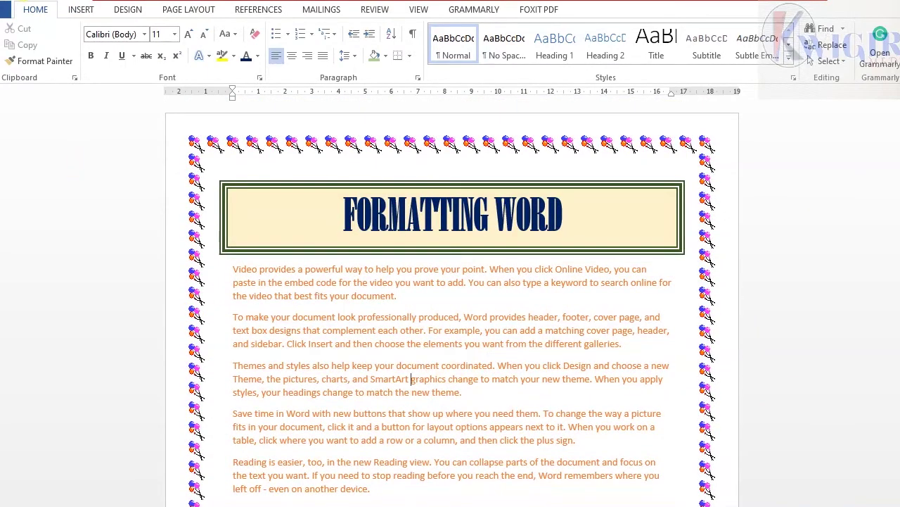
click(24, 1)
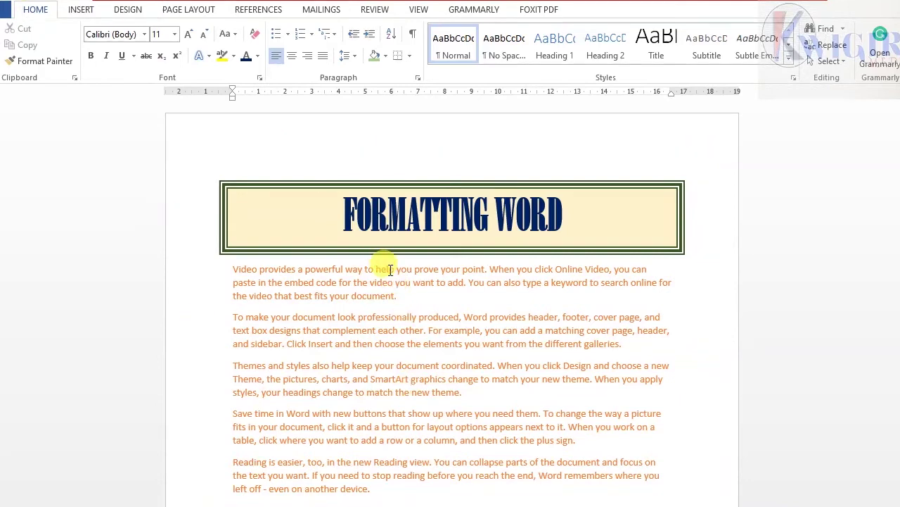
scroll(391, 267, down, 7)
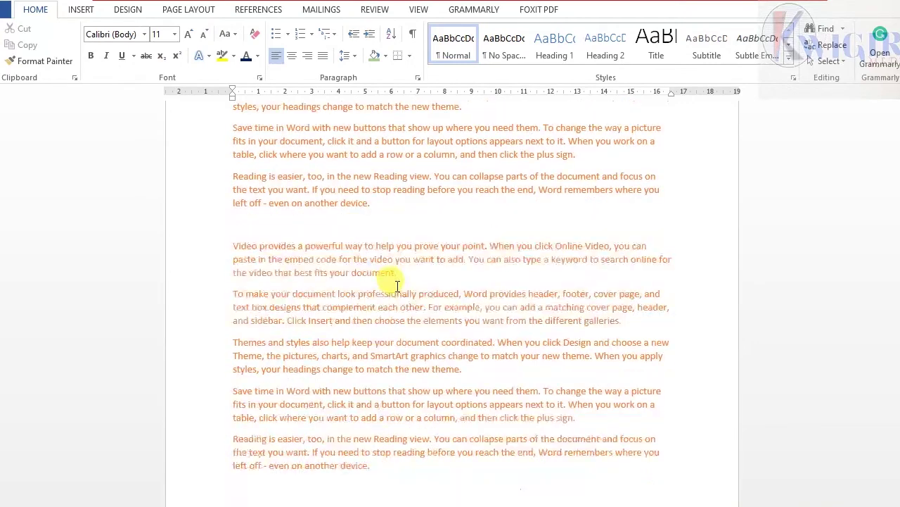
scroll(394, 289, up, 4)
scroll(397, 299, up, 3)
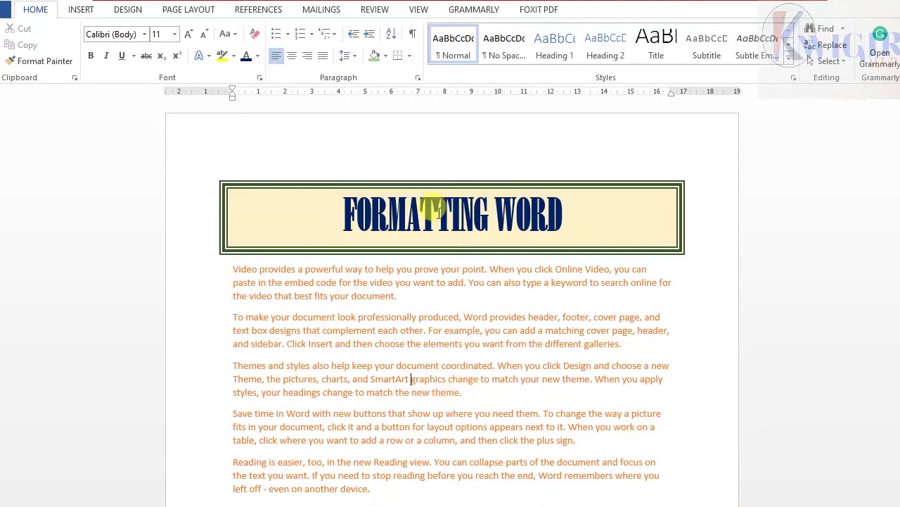
drag(232, 270, 426, 426)
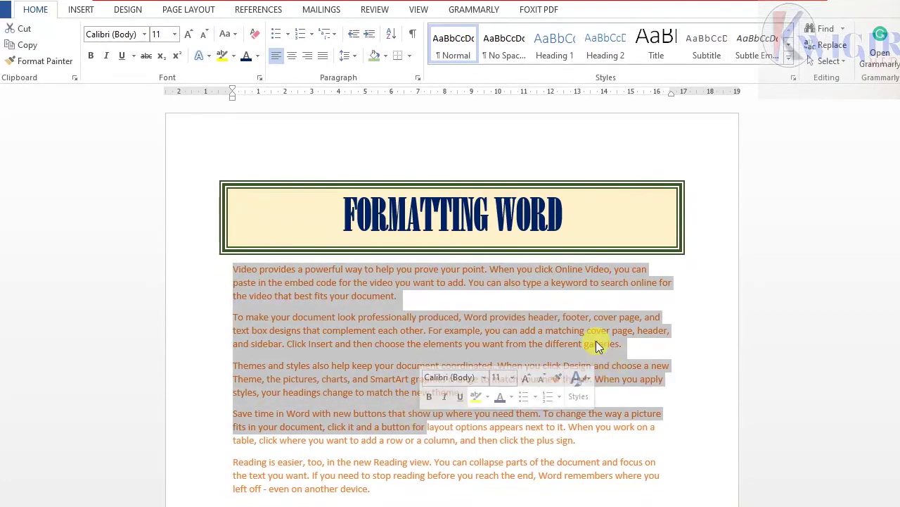
scroll(596, 340, down, 5)
scroll(589, 327, up, 5)
click(479, 331)
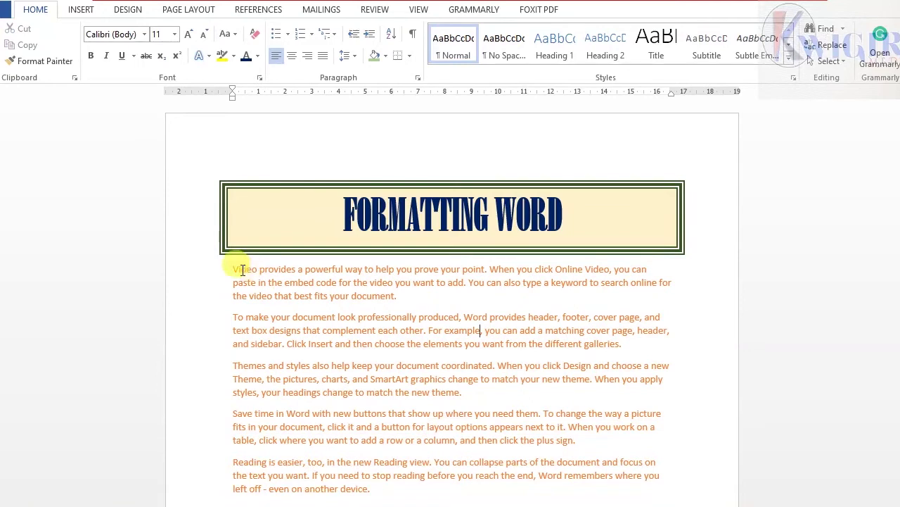
Step: Select the whole document from the FORMATTING WORD title to the last paragraph and copy it
drag(217, 187, 358, 328)
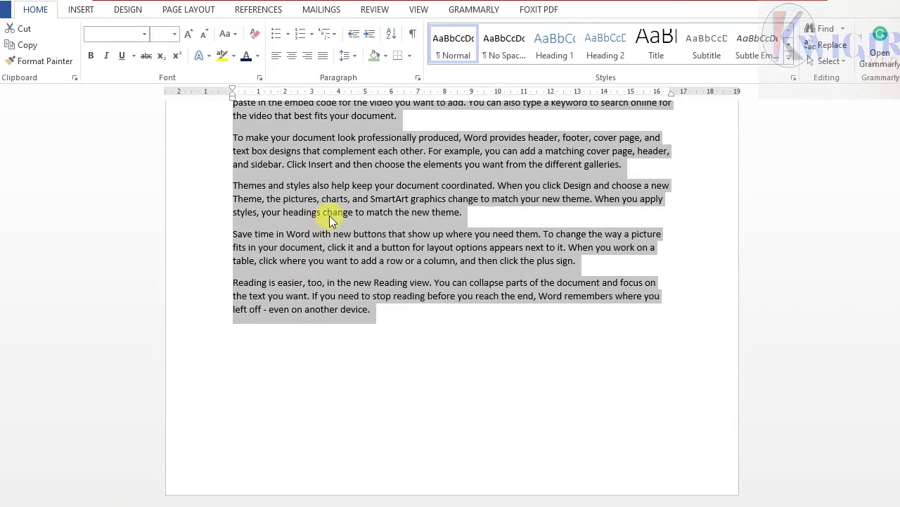
scroll(329, 216, up, 10)
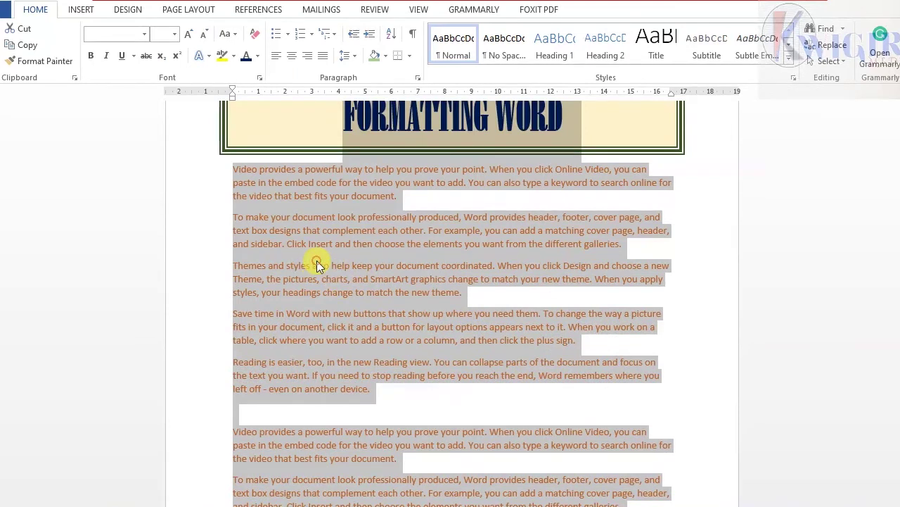
right_click(318, 265)
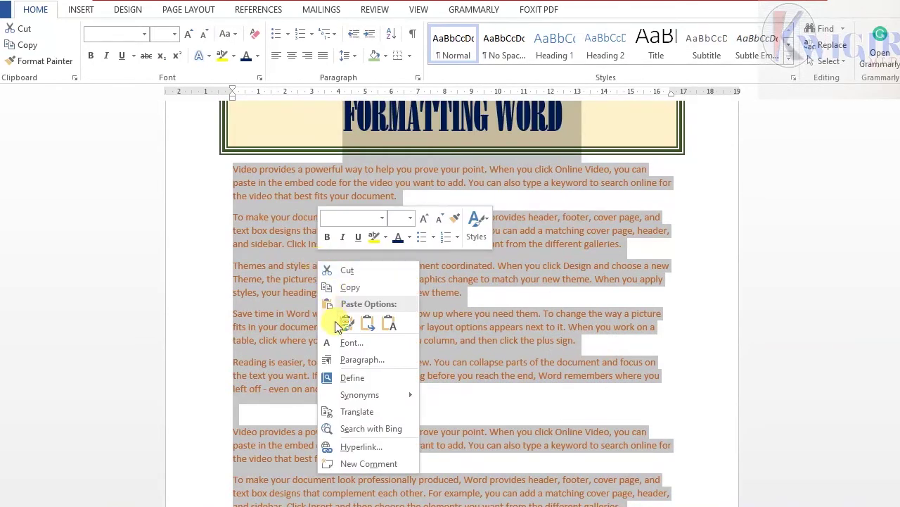
click(355, 288)
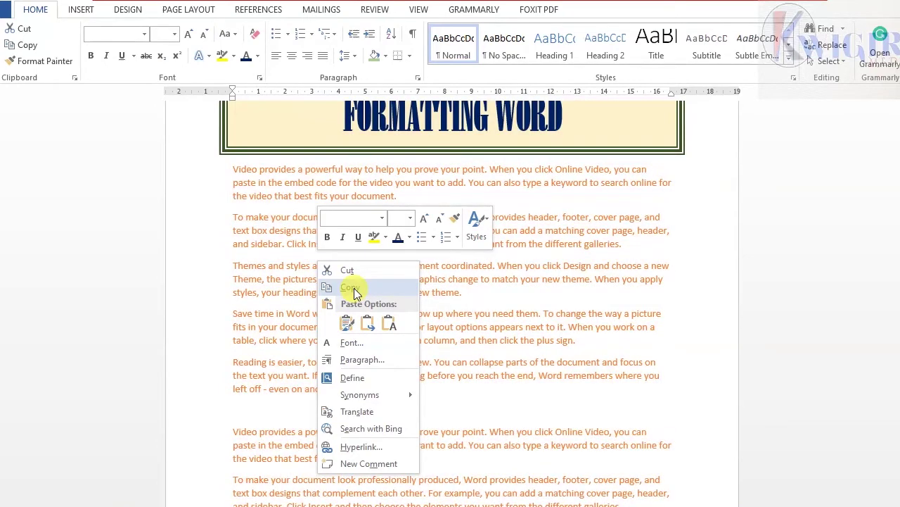
Step: Paste the copied content below the document's last paragraph, keeping its source formatting
scroll(339, 319, down, 8)
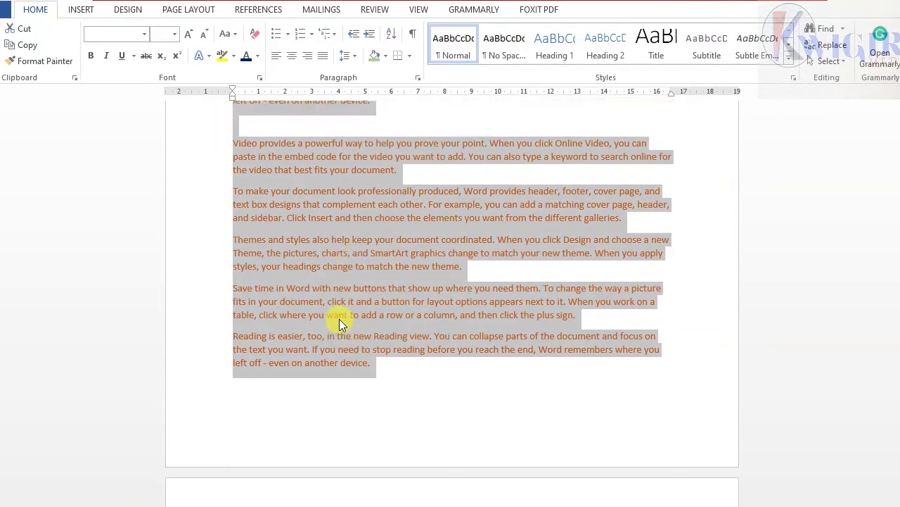
scroll(339, 319, down, 5)
click(298, 383)
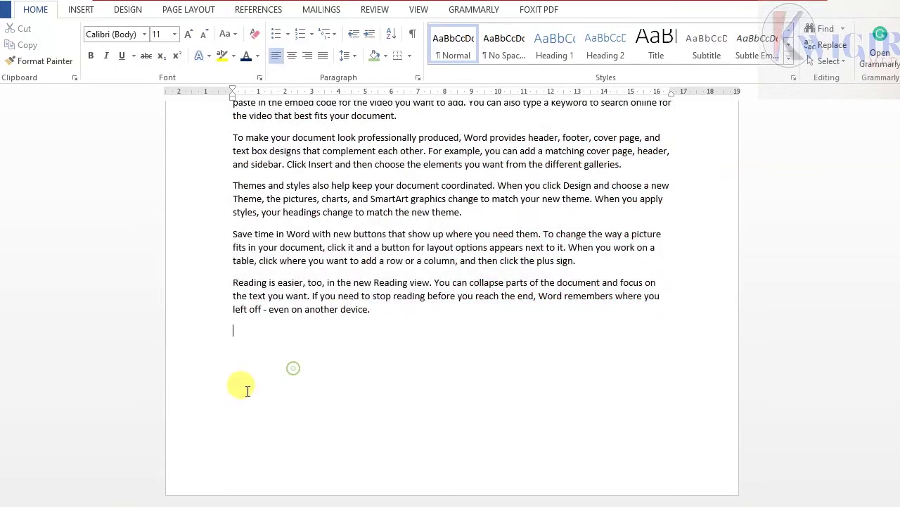
right_click(265, 350)
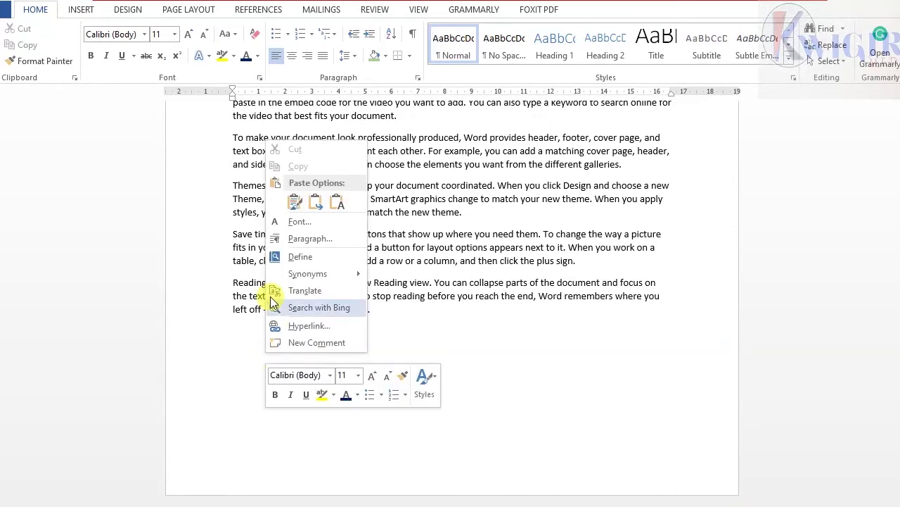
click(294, 204)
key(ctrl+z)
key(ctrl+y)
scroll(298, 274, down, 6)
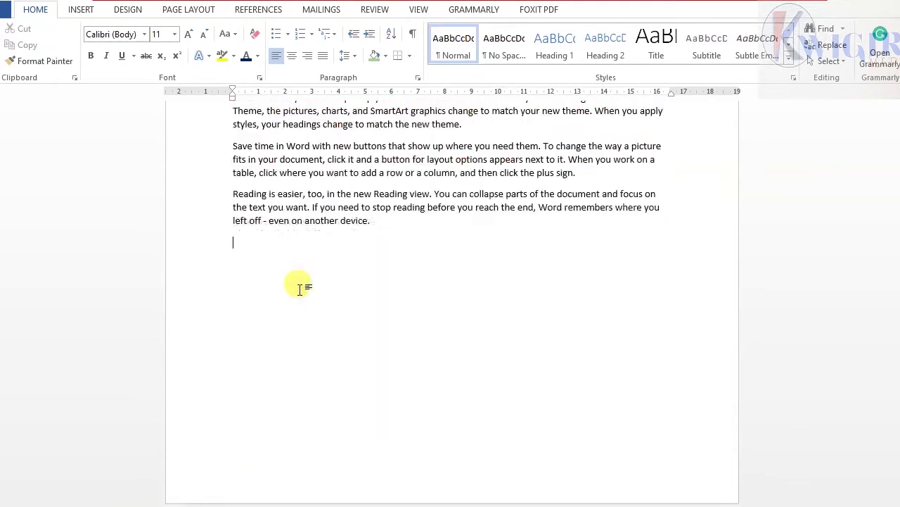
scroll(300, 317, up, 8)
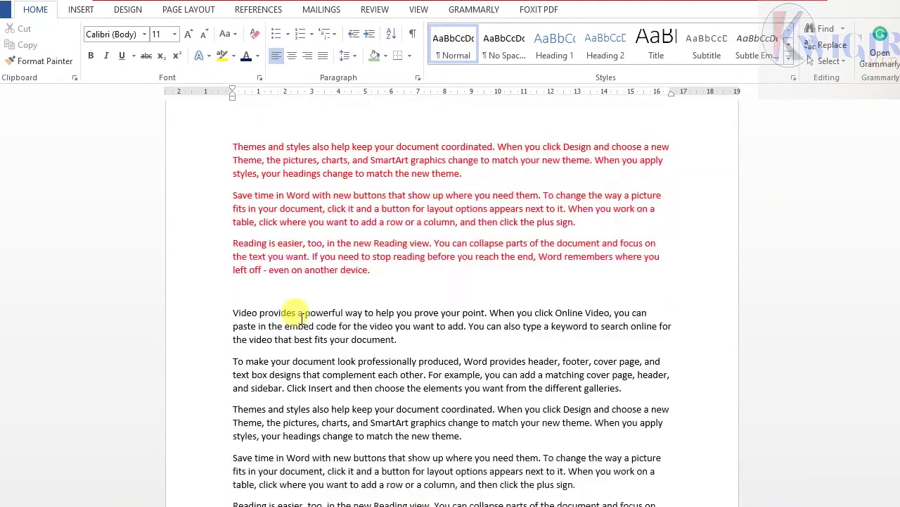
scroll(291, 311, down, 6)
key(ctrl+v)
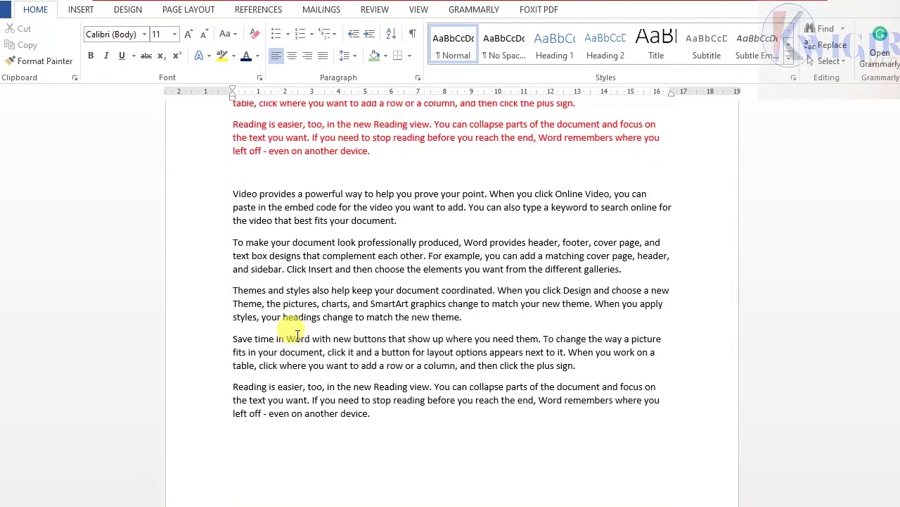
scroll(297, 335, down, 3)
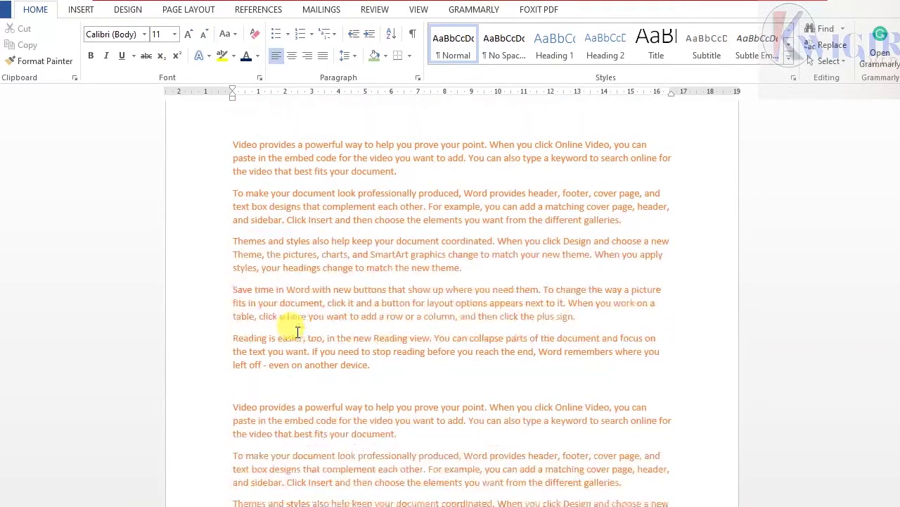
Step: Insert two blank paragraphs after the black text, above the pasted FORMATTING WORD title, to move the title to the next page
scroll(298, 331, up, 8)
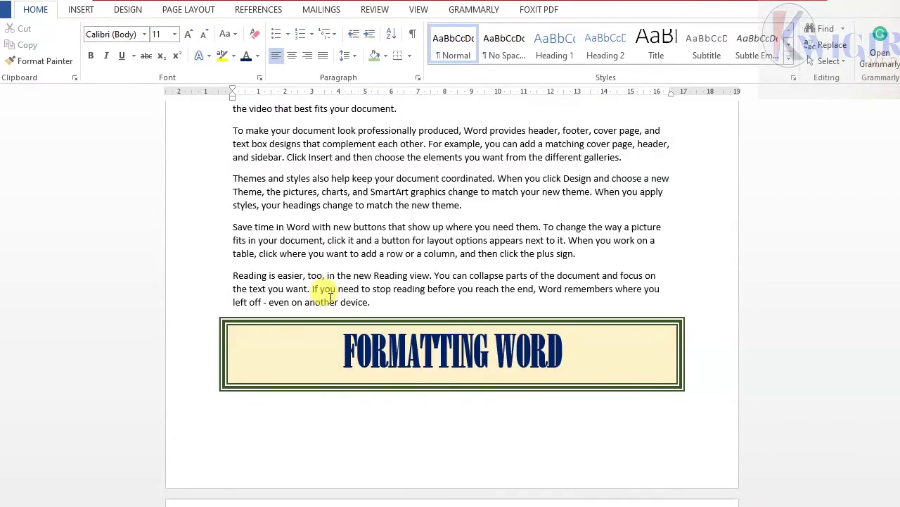
scroll(373, 248, down, 1)
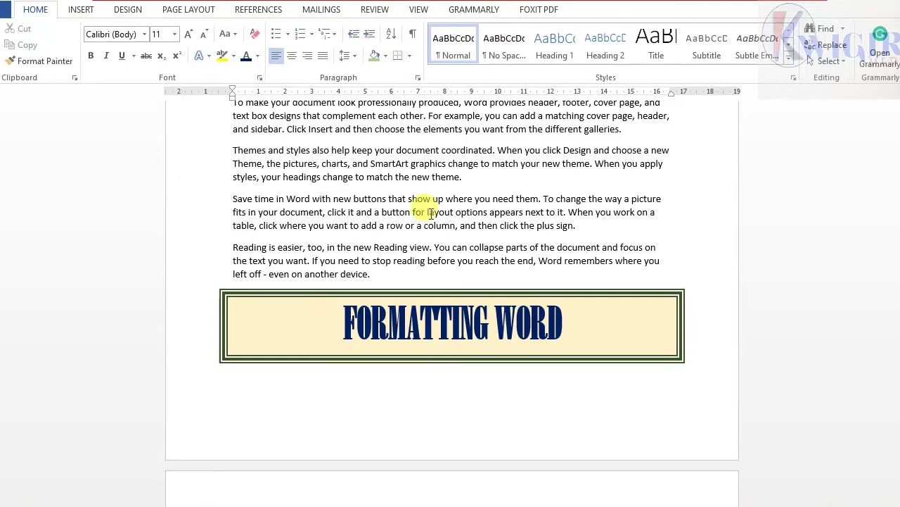
click(378, 275)
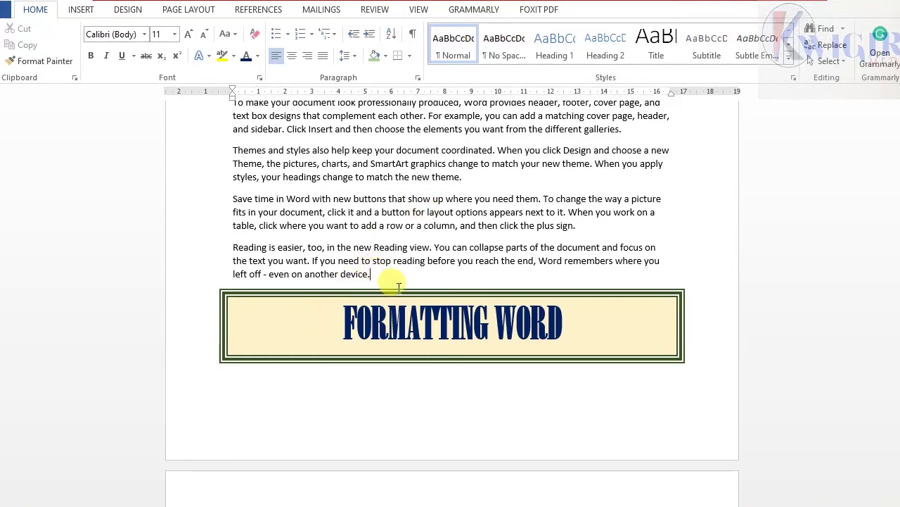
key(Return)
key(Return)
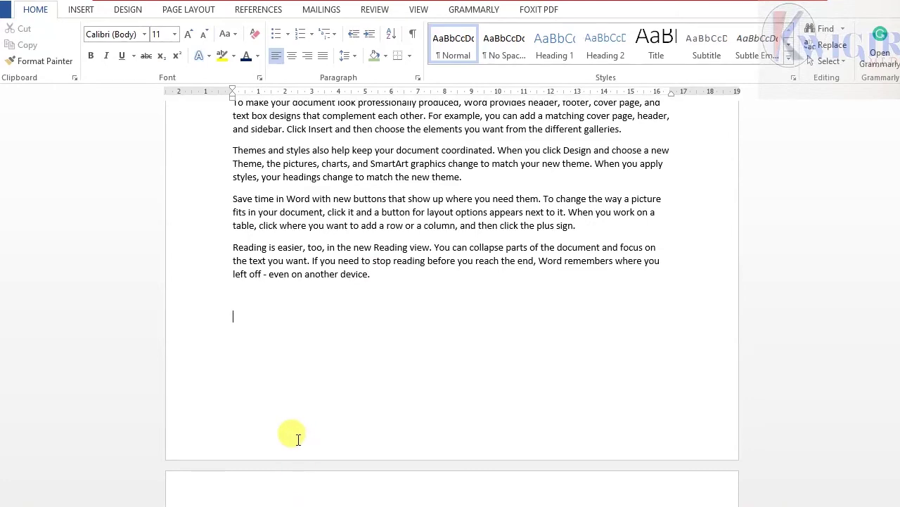
Step: Review the extended document from the pasted title to the last page and back to the first page
scroll(290, 439, down, 3)
scroll(292, 438, down, 3)
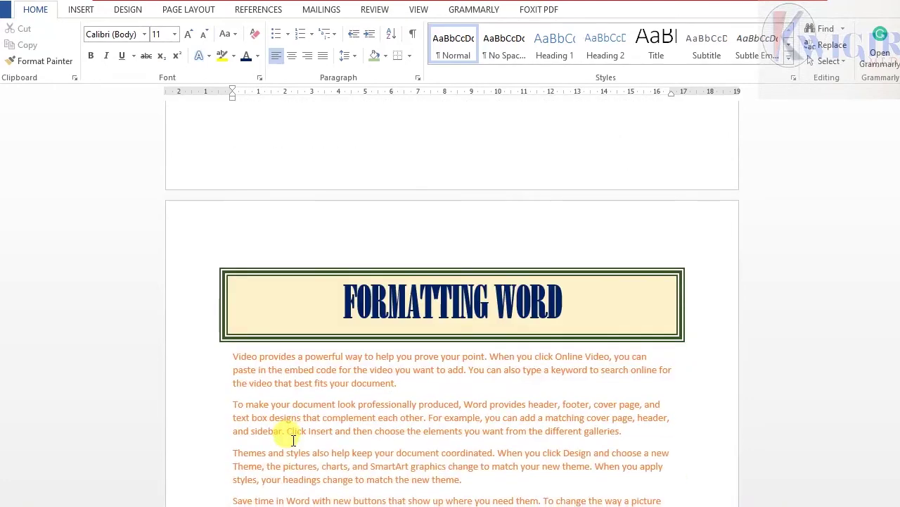
scroll(279, 472, up, 5)
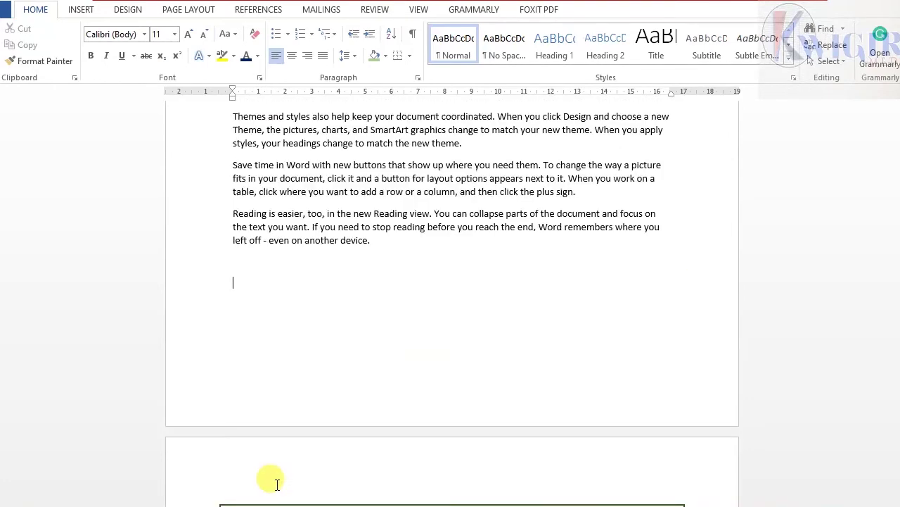
scroll(276, 422, down, 5)
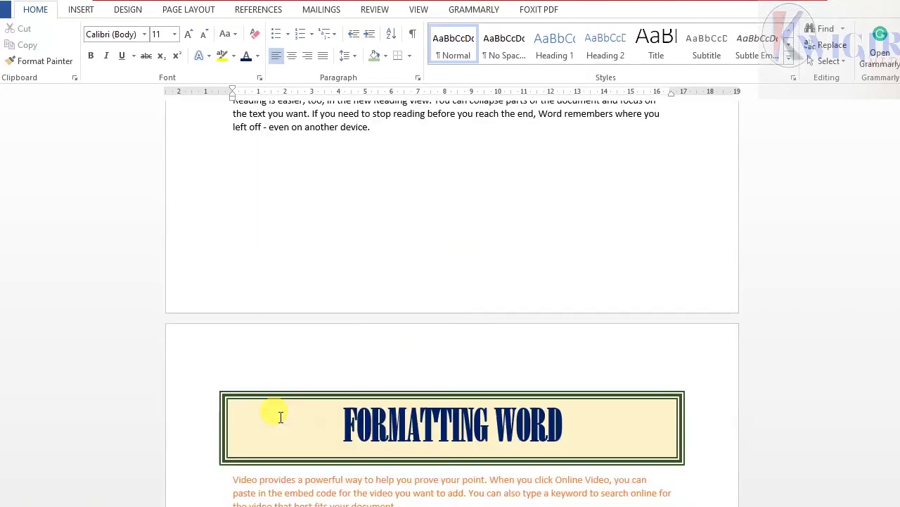
scroll(280, 416, down, 15)
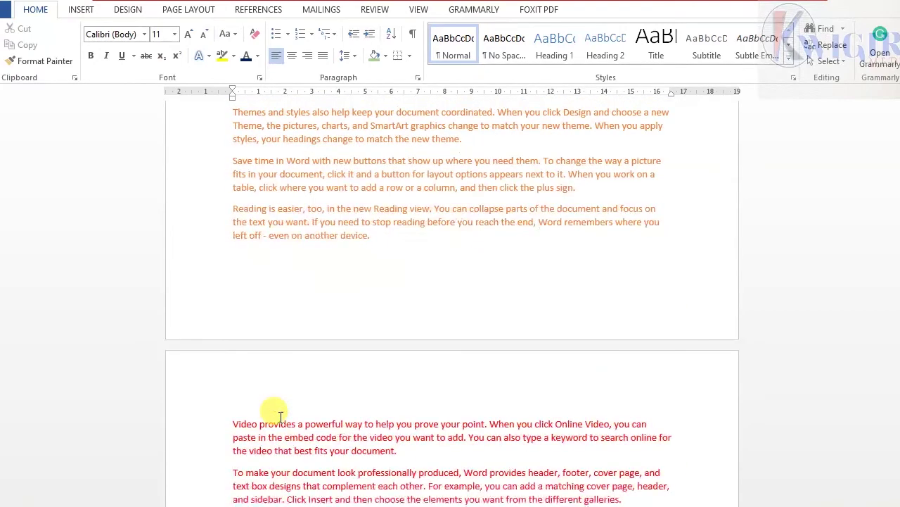
scroll(280, 416, down, 3)
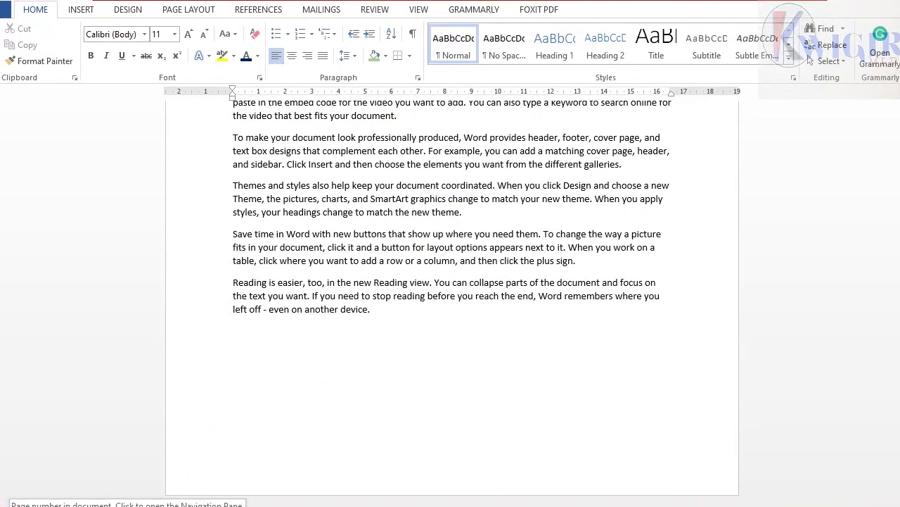
scroll(443, 321, up, 15)
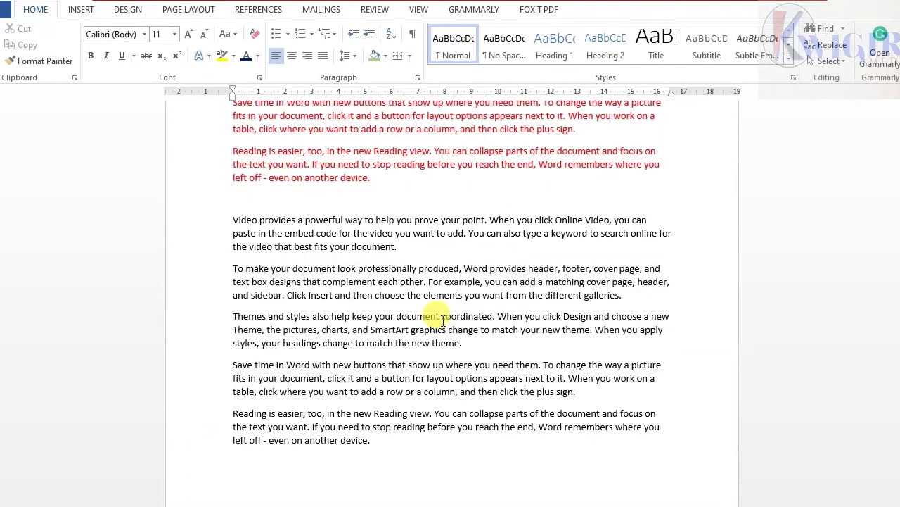
scroll(441, 319, up, 20)
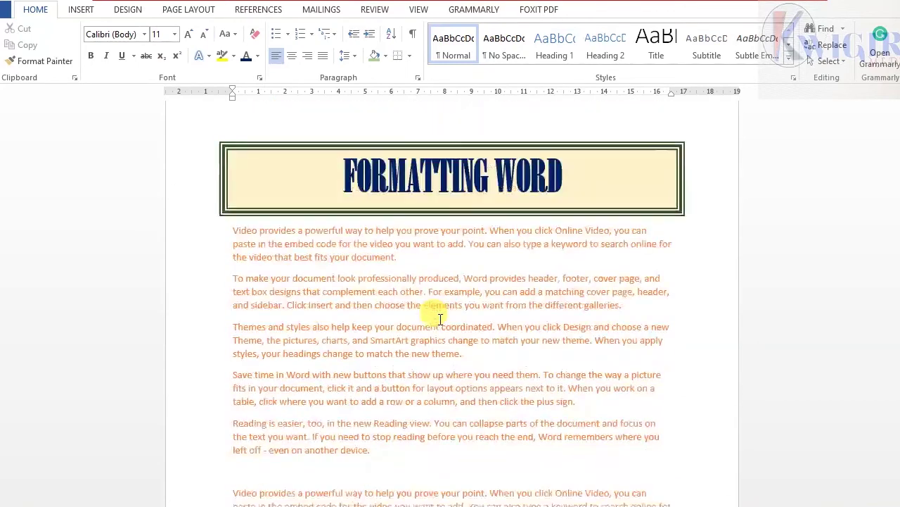
scroll(441, 319, up, 15)
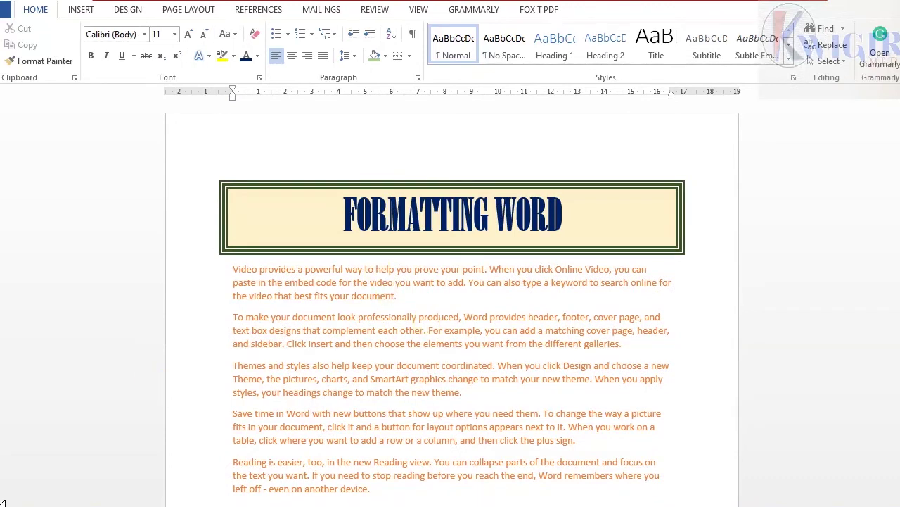
scroll(556, 231, down, 5)
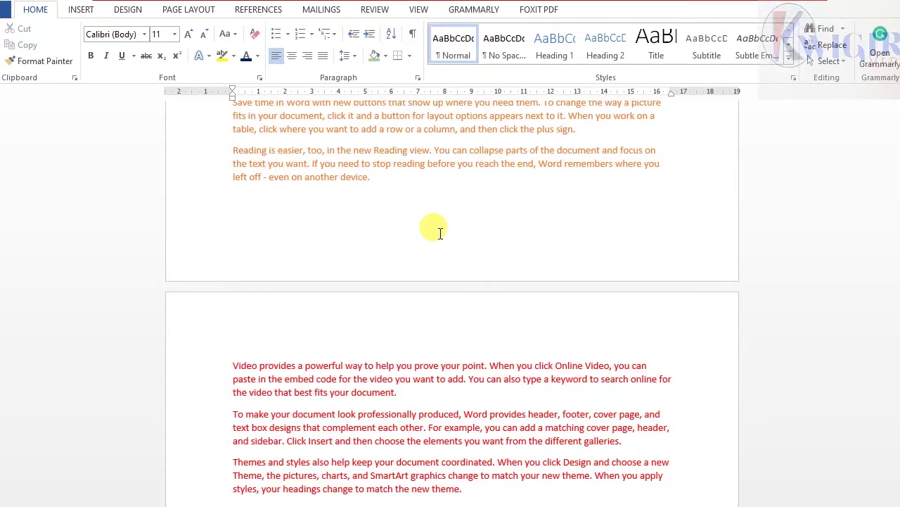
scroll(440, 234, up, 5)
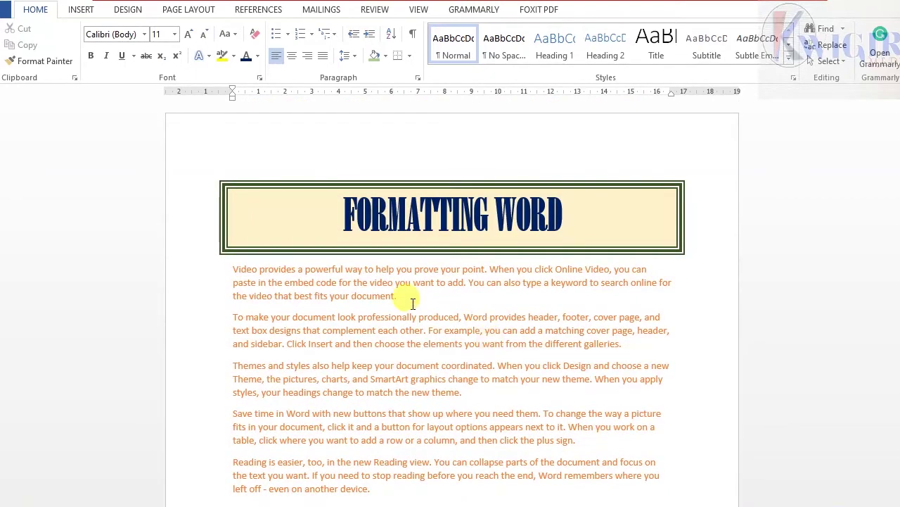
Step: Insert centred Page X of Y numbering at the bottom of the pages with the Bold Numbers 2 style and return to the body text
click(83, 10)
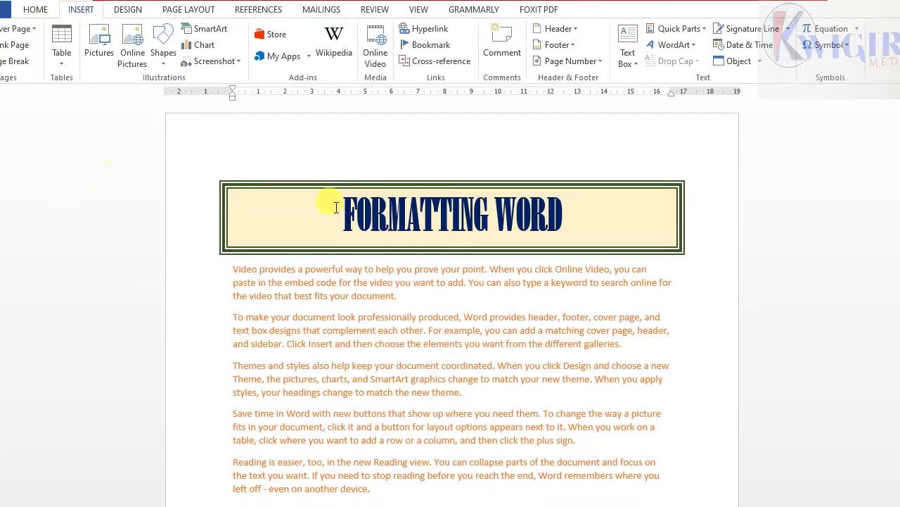
click(600, 61)
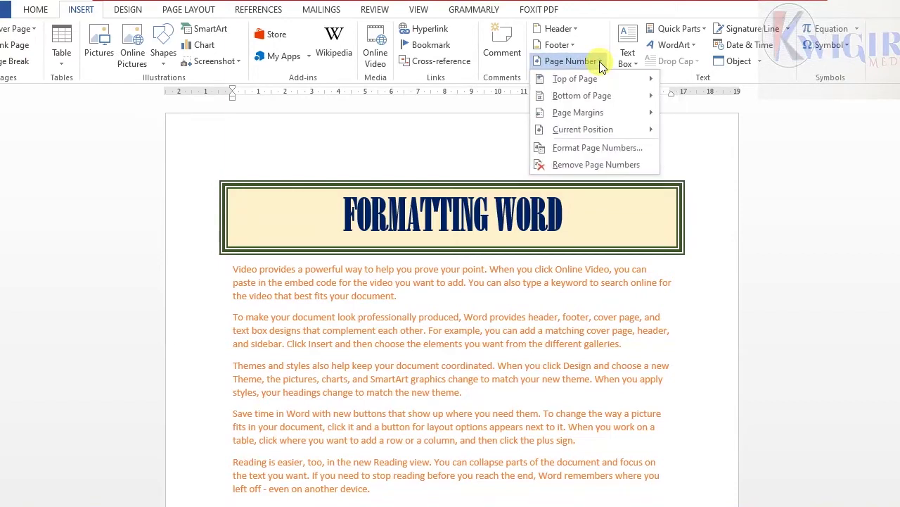
click(591, 98)
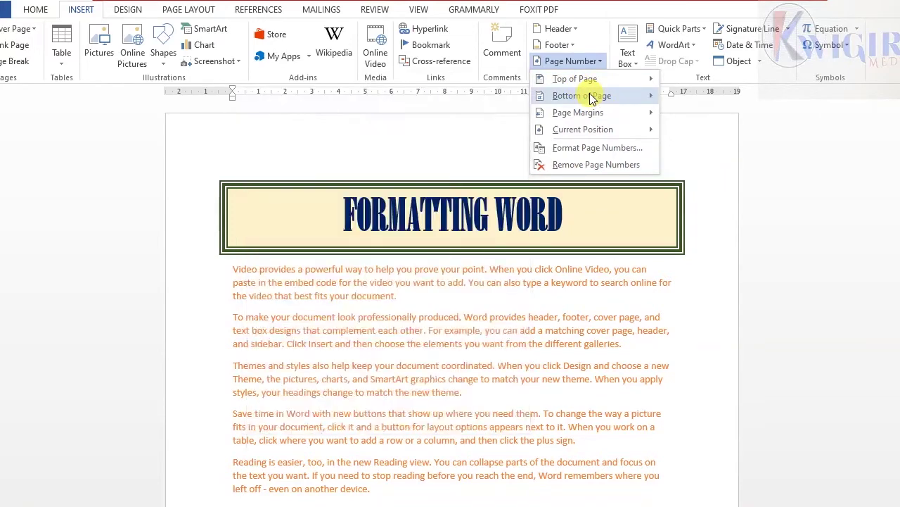
mouse_move(593, 100)
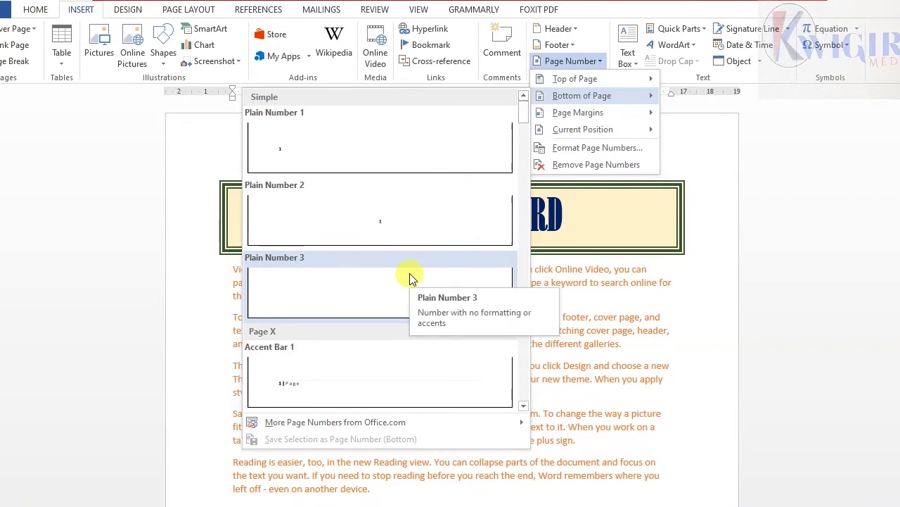
click(524, 407)
click(524, 407)
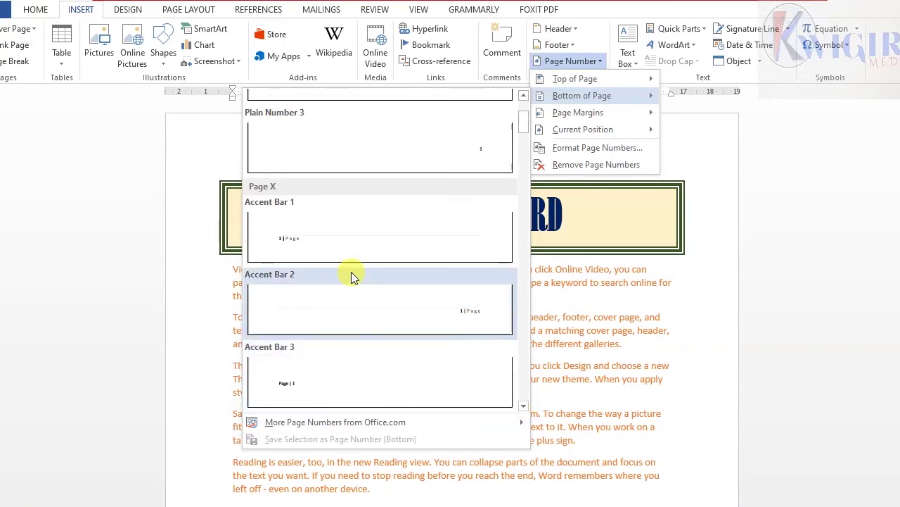
click(524, 406)
click(523, 406)
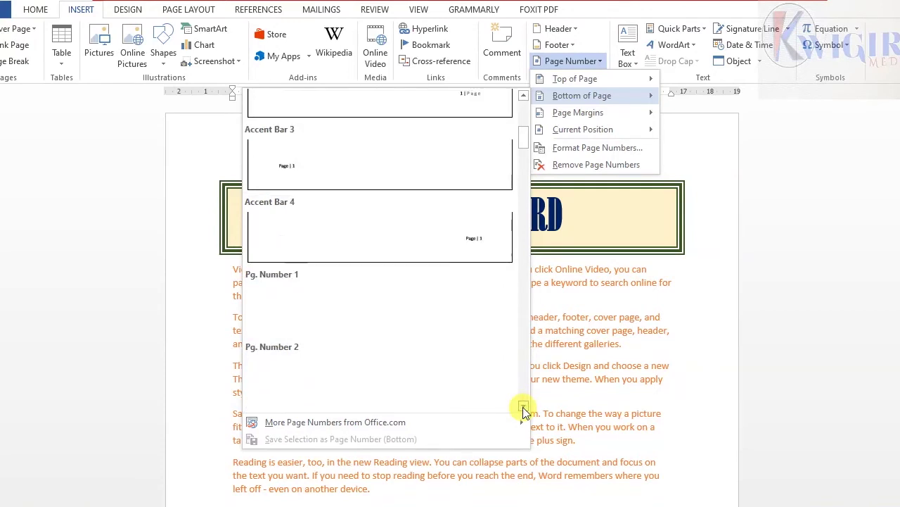
click(524, 406)
click(524, 406)
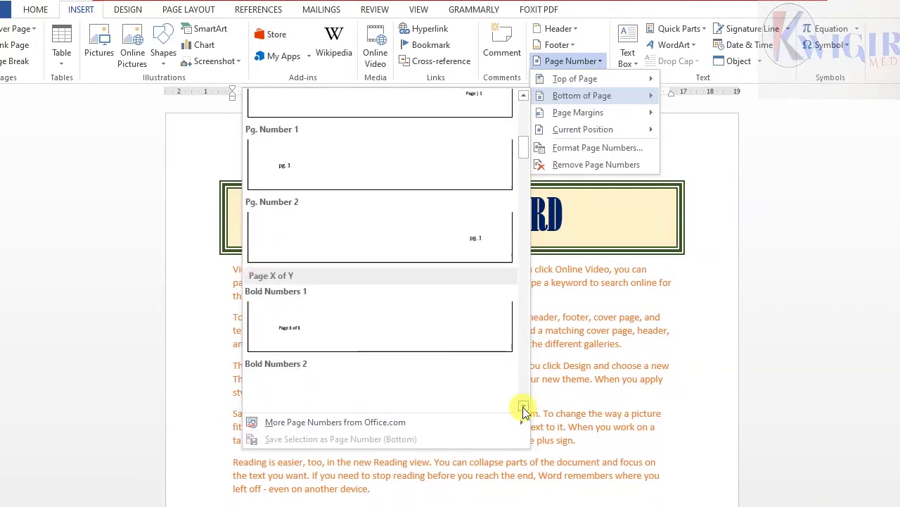
click(523, 406)
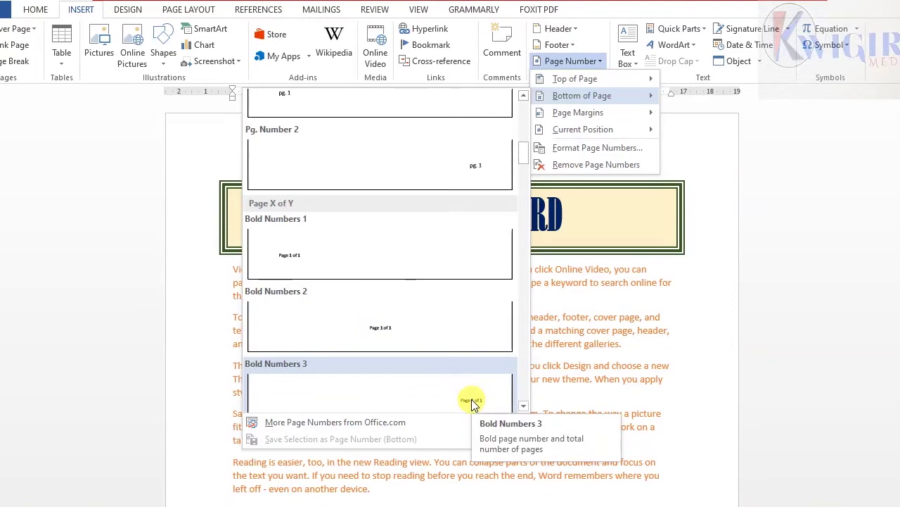
click(383, 328)
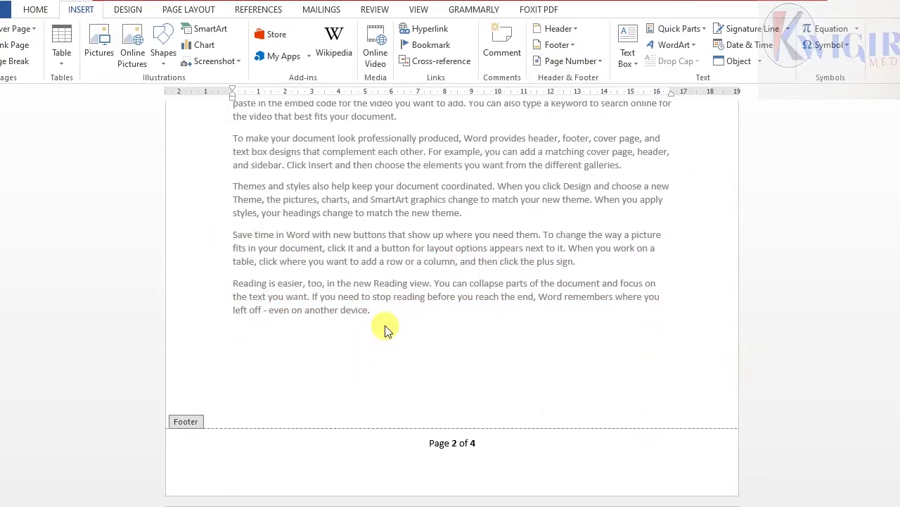
double_click(431, 373)
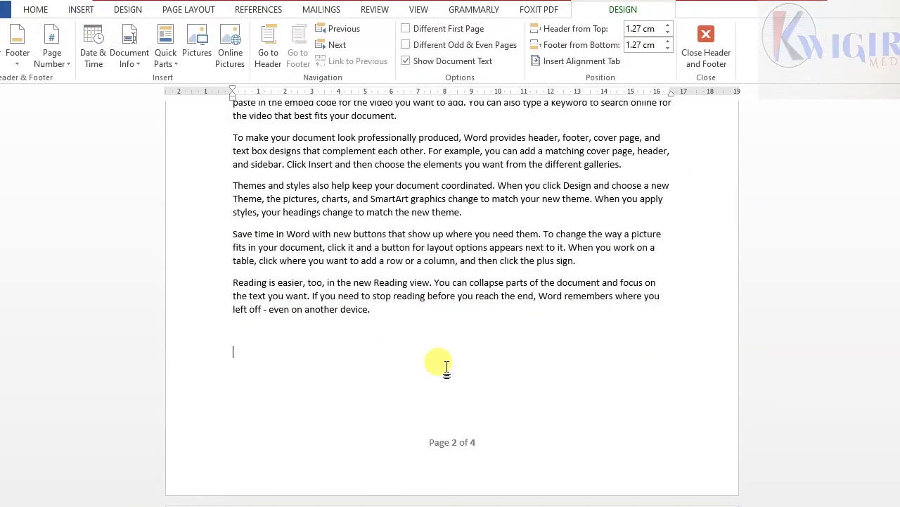
Step: Examine the page numbers in the footers from the second page to the last and back on the first page
scroll(477, 360, down, 3)
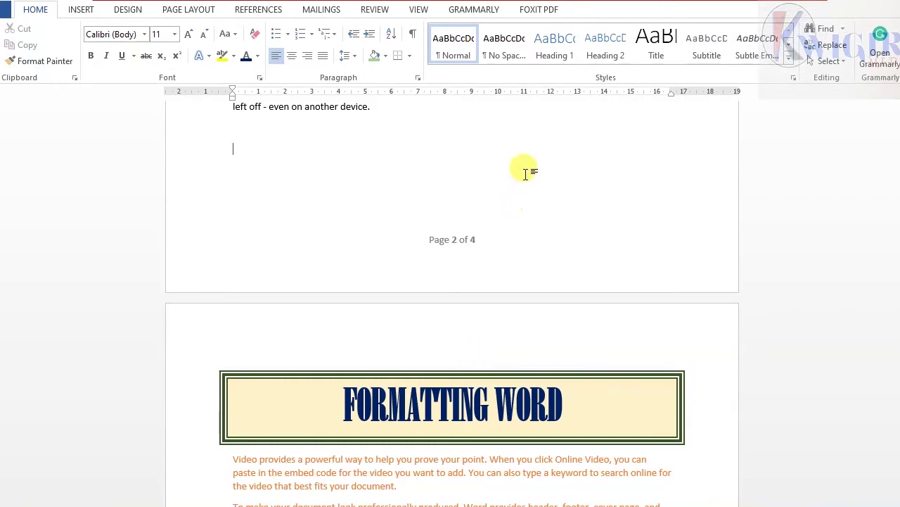
scroll(521, 174, down, 20)
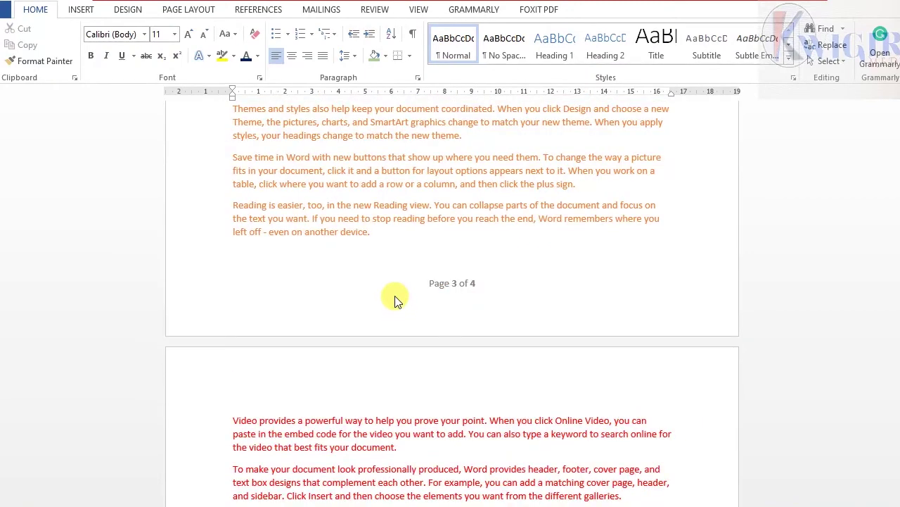
scroll(432, 319, down, 9)
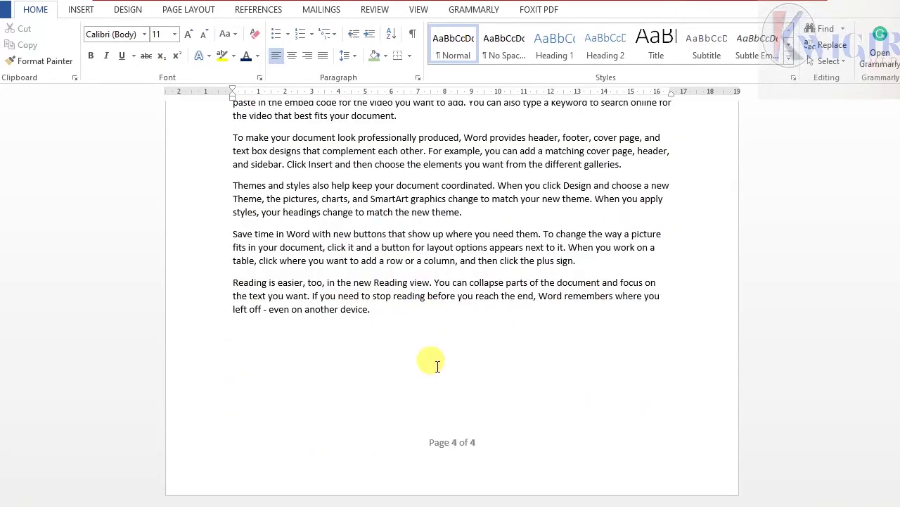
scroll(437, 366, up, 12)
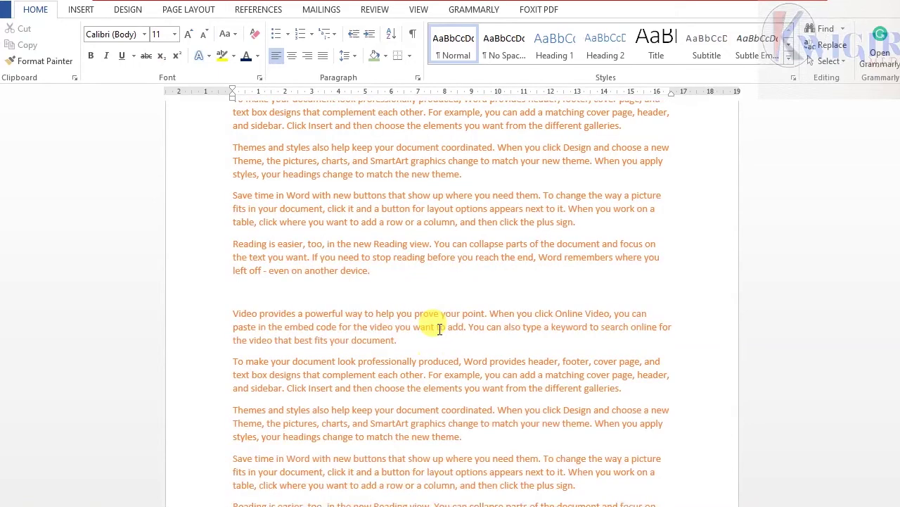
scroll(435, 323, up, 10)
scroll(427, 317, down, 6)
scroll(428, 318, down, 9)
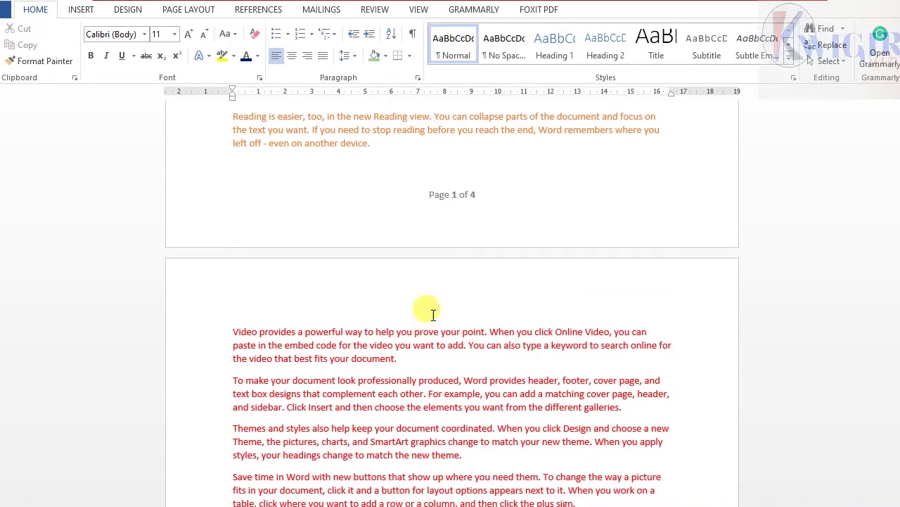
scroll(468, 304, up, 3)
scroll(474, 310, up, 5)
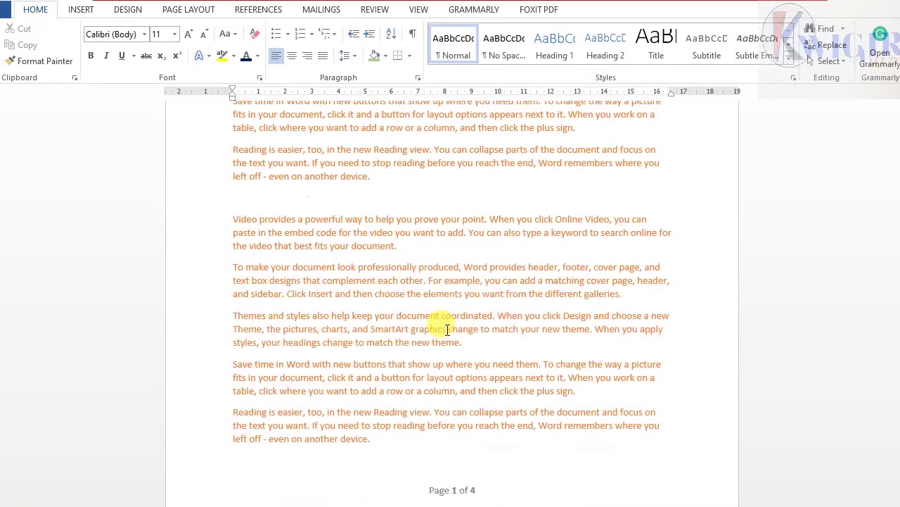
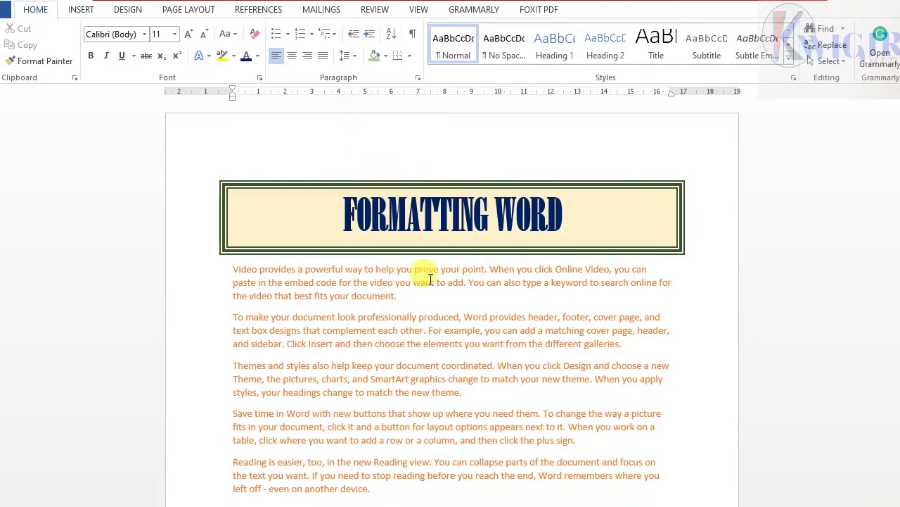
Step: Delete the page number text from the first page's footer and return to the body text
scroll(431, 279, down, 9)
scroll(427, 278, down, 4)
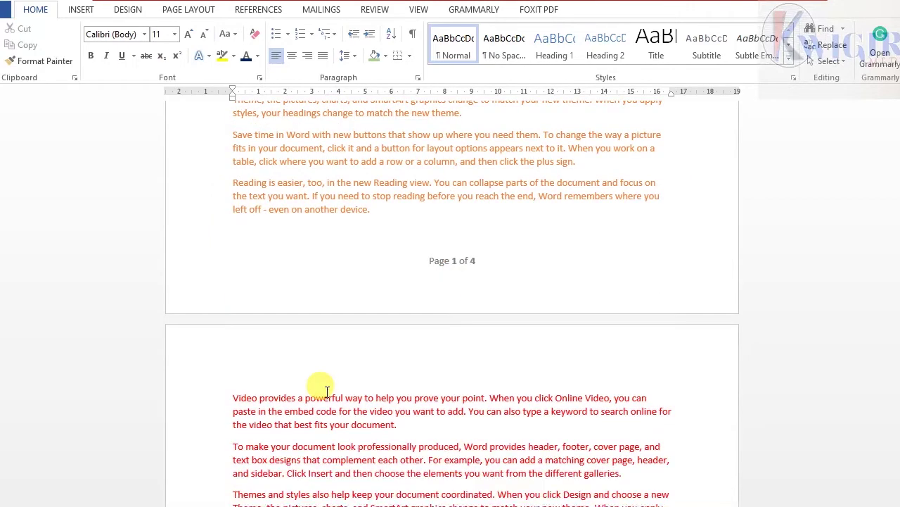
triple_click(457, 263)
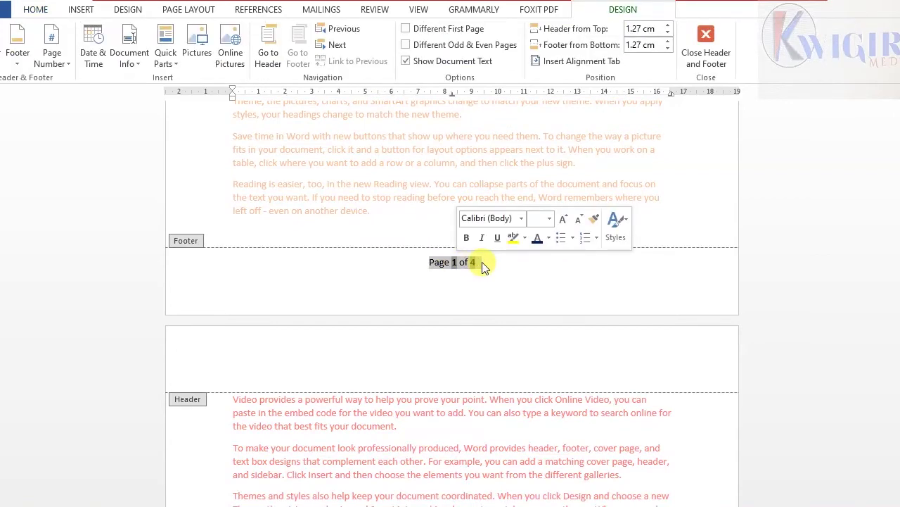
click(483, 263)
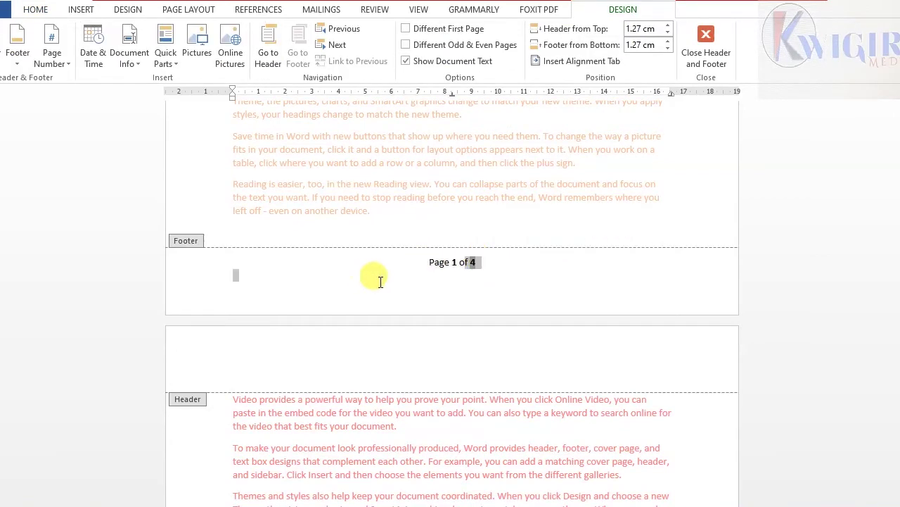
click(479, 262)
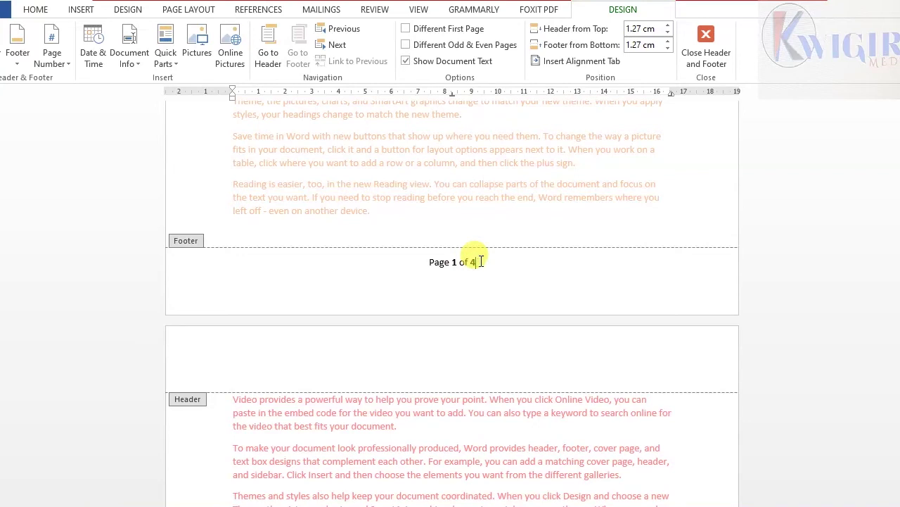
key(BackSpace)
key(BackSpace)
key(BackSpace)
key(BackSpace)
key(BackSpace)
key(BackSpace)
key(BackSpace)
key(BackSpace)
key(BackSpace)
key(BackSpace)
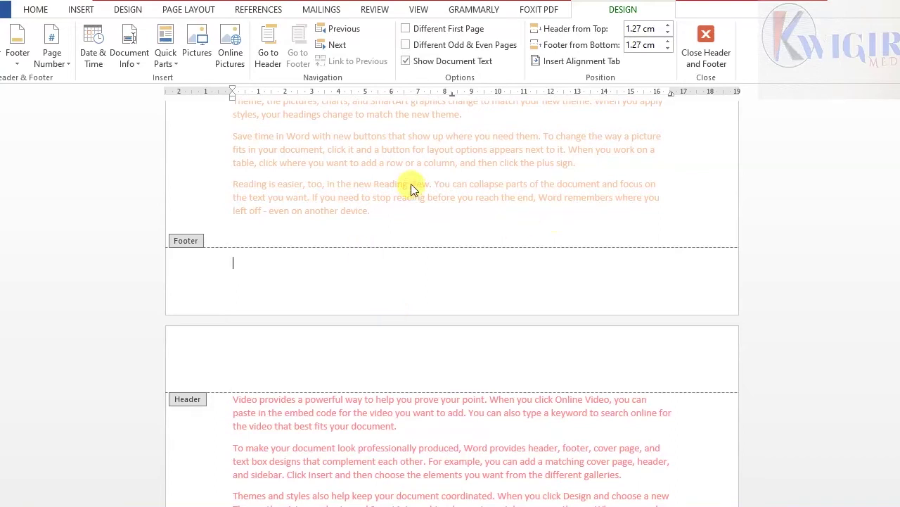
double_click(336, 171)
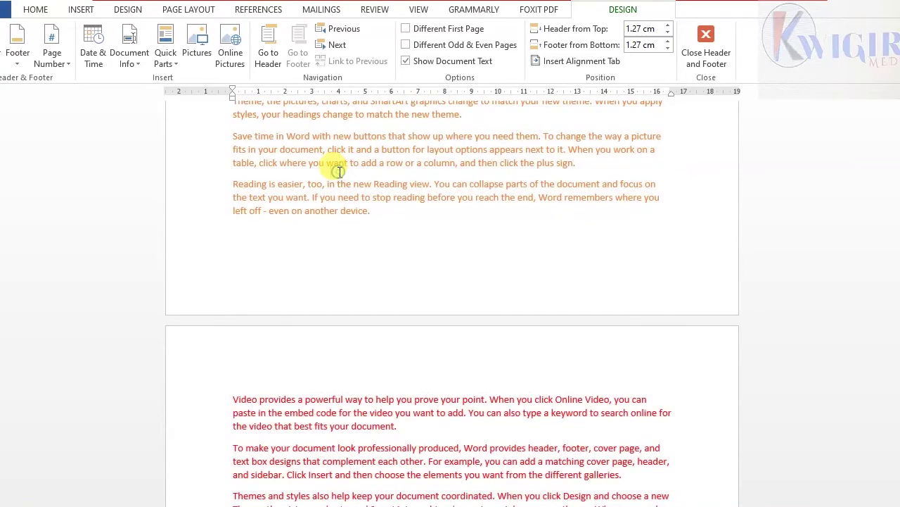
Step: Check the bottom of the pages throughout the document for any remaining page numbers
scroll(348, 211, up, 2)
scroll(348, 215, down, 7)
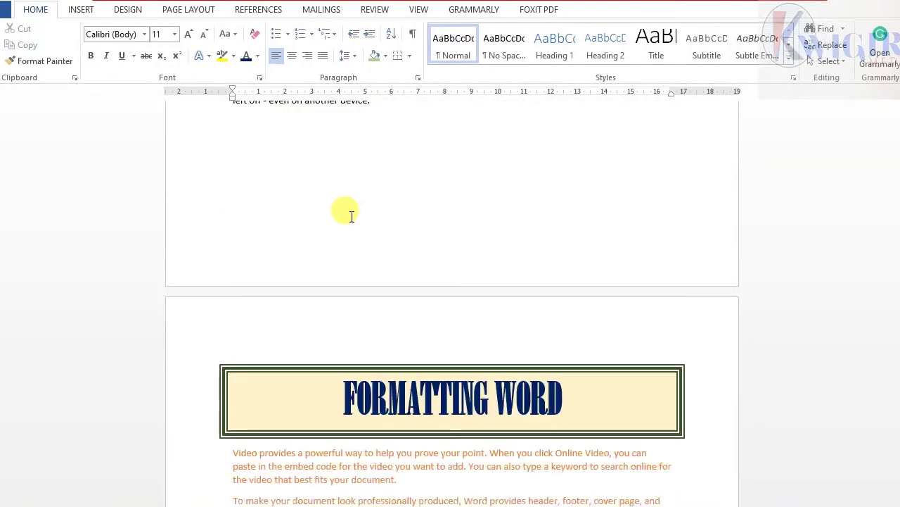
scroll(349, 215, up, 6)
scroll(348, 218, down, 8)
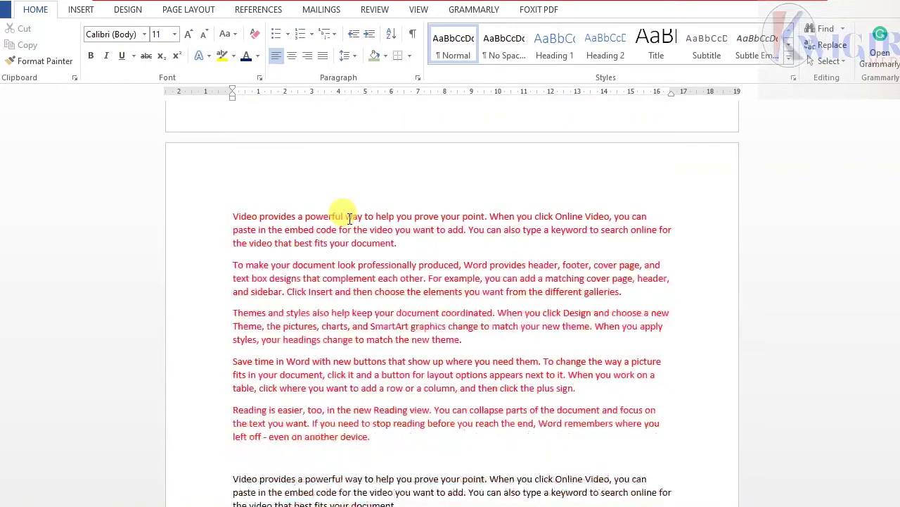
scroll(352, 225, down, 5)
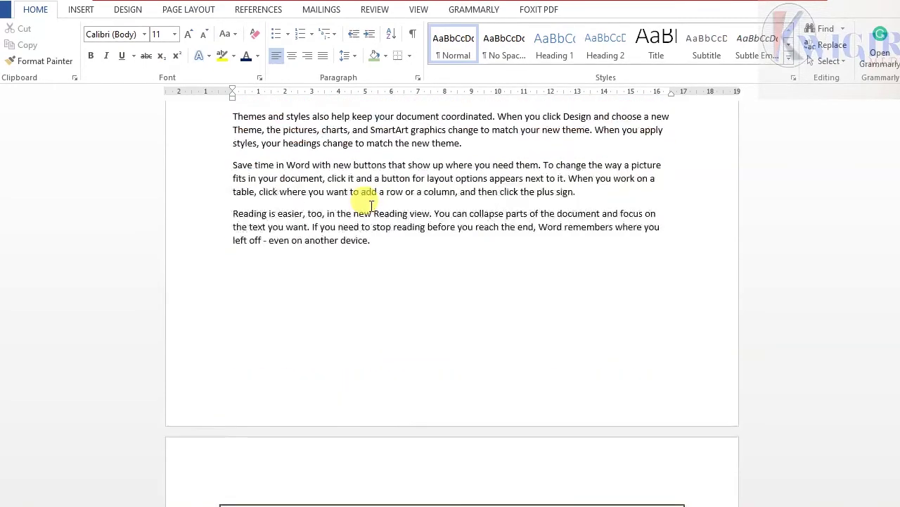
text(Video provides a powerful way to help you prove your point. When you click Online Video, you can paste in the embed code for the video you want to add. You can also type a keyword to search online for the video that best fits your document. To make your document look professionally produced, Word provides header, footer, cover page, and text box designs that complement each other. For example, you can add a matching cover page, header, and sidebar. Click Insert and then choose the elements you want from the different galleries. Themes and styles also help keep your document coordinated. When you click Design and choose a new Theme, the pictures, charts, and SmartArt graphics change to match your new theme. When you apply styles, your headings change to match the new theme. Save time in Word with new buttons that show up where you need them. To change the way a picture fits in your document, click it and a button for layout options appears next to it. When you work on a table, click where you want to add a row or a column, and then click the plus sign. Reading is easier, too, in the new Reading view. You can collapse parts of the document and focus on the text you want. If you need to stop reading before you reach the end, Word remembers where you left off - even on another device.)
scroll(371, 205, up, 4)
scroll(370, 205, down, 5)
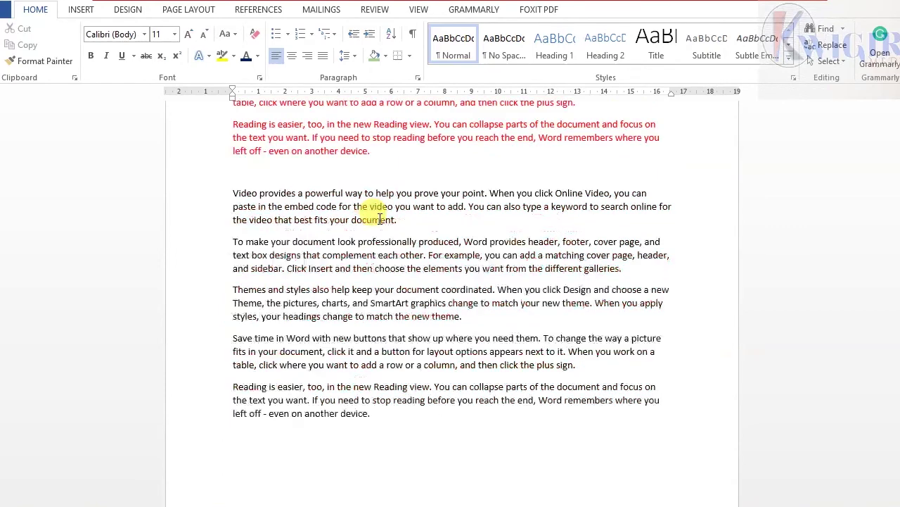
scroll(380, 219, down, 8)
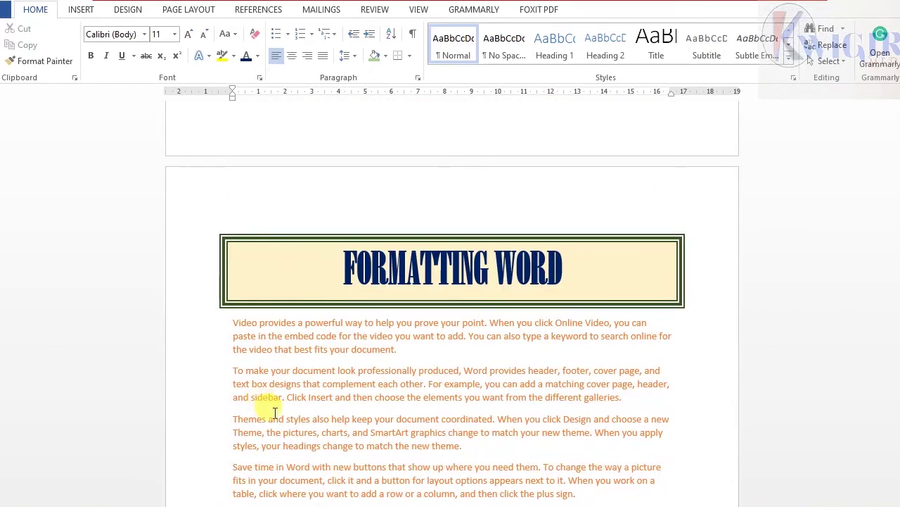
scroll(275, 411, down, 5)
scroll(273, 407, up, 4)
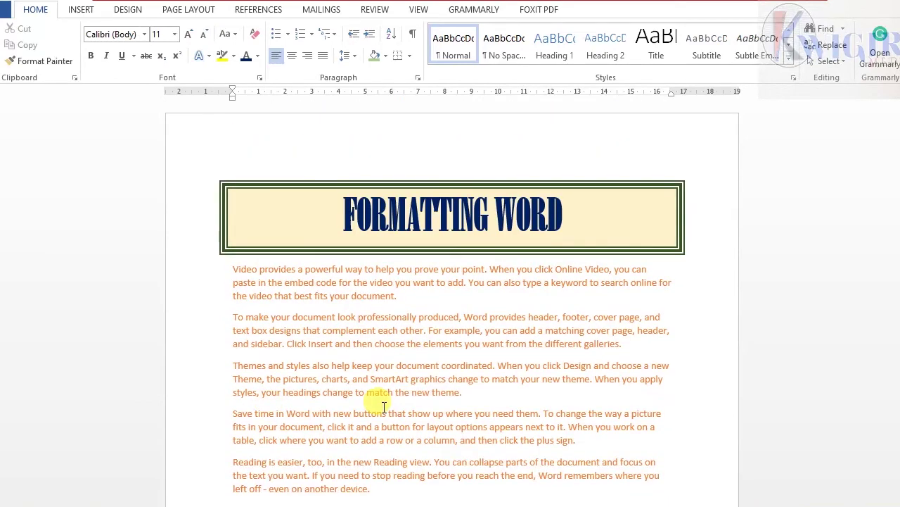
Step: Remove the border and the shading fill from the repeated FORMATTING WORD title further down the document
scroll(197, 496, down, 6)
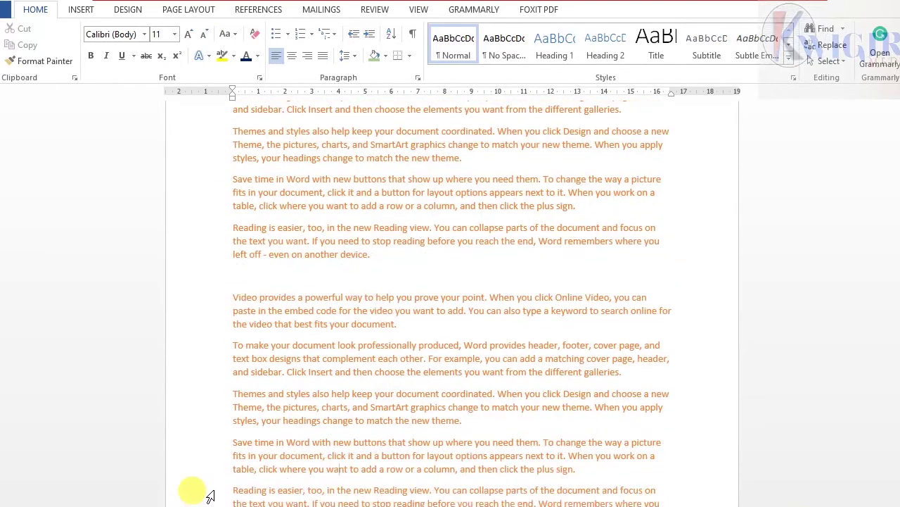
scroll(210, 496, down, 13)
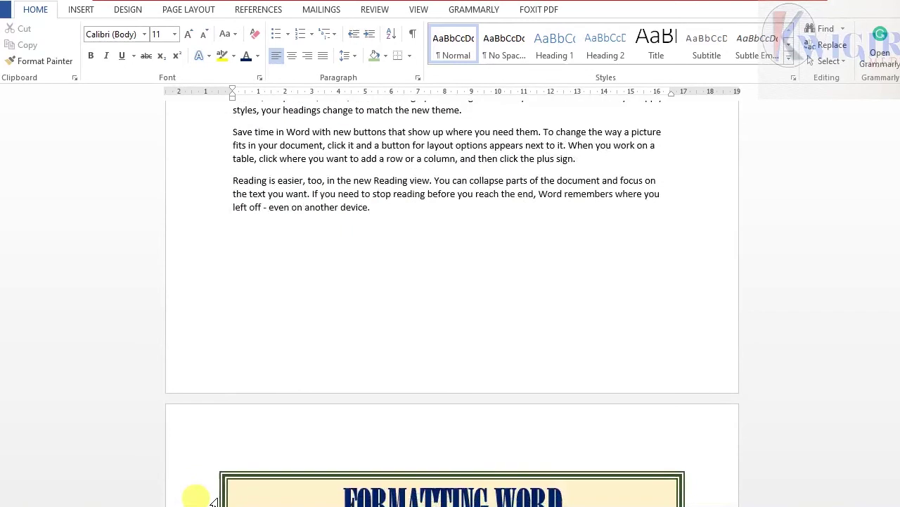
drag(278, 264, 592, 280)
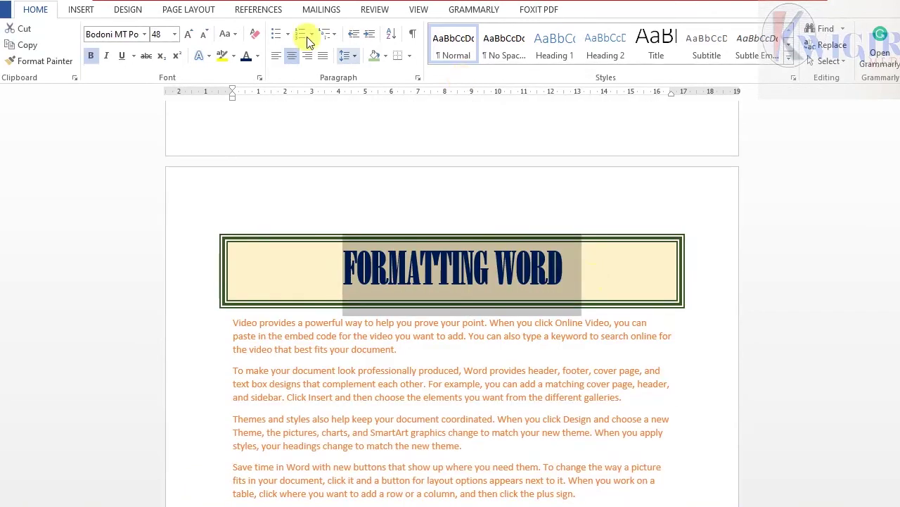
click(408, 56)
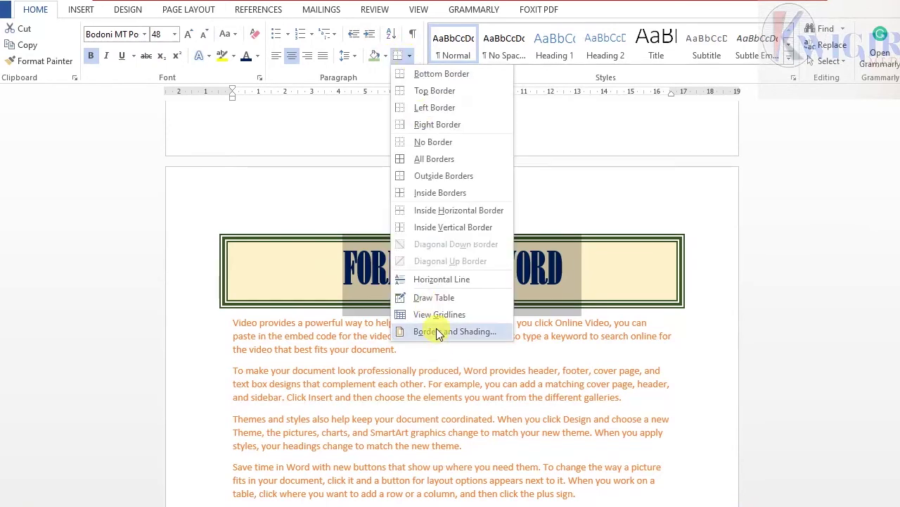
click(438, 333)
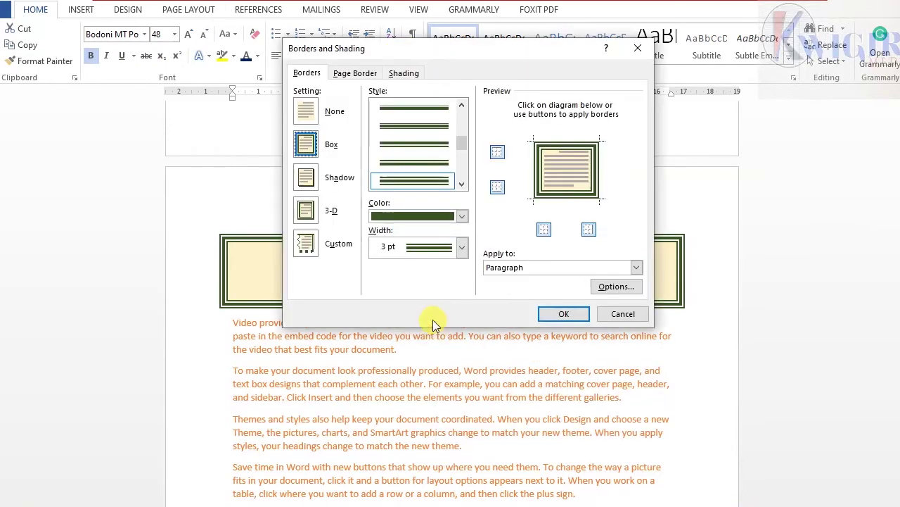
click(310, 111)
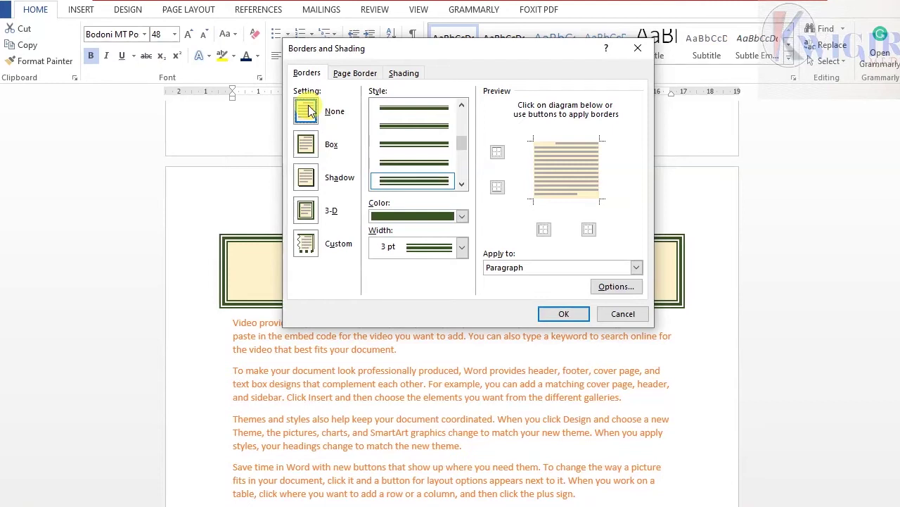
click(405, 73)
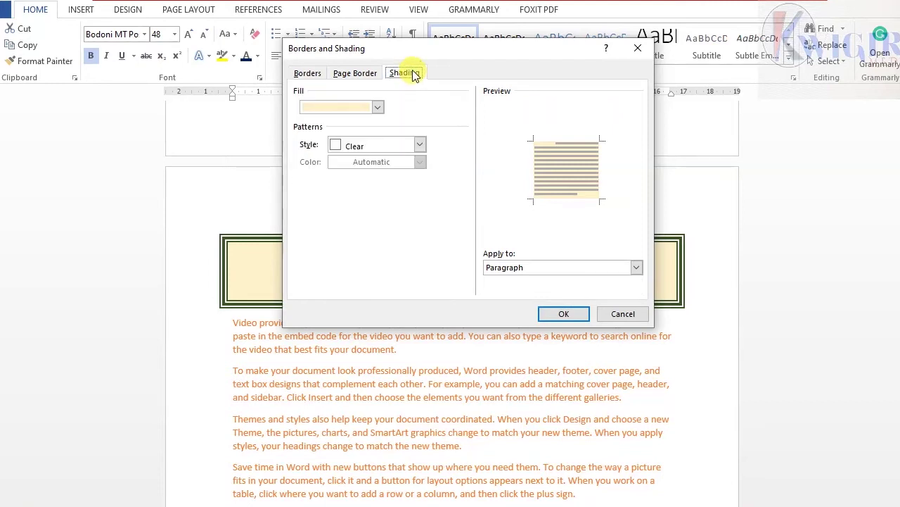
click(366, 109)
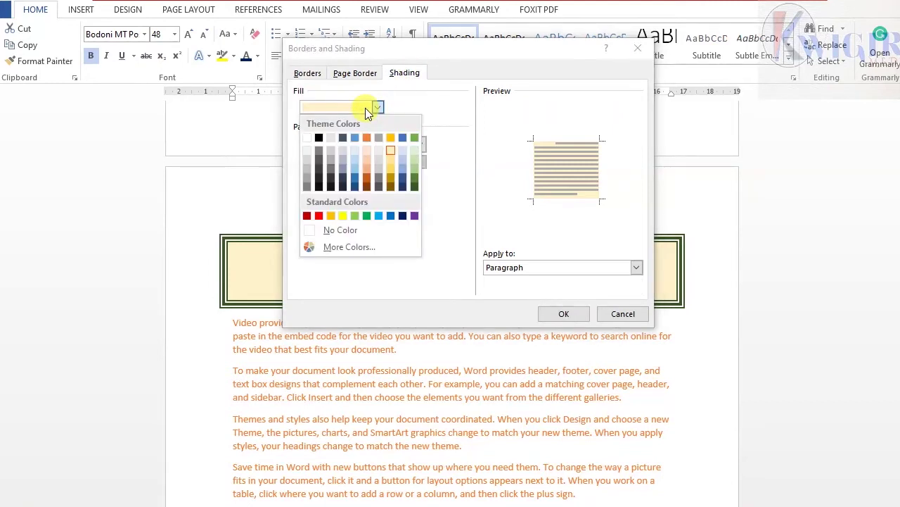
click(350, 232)
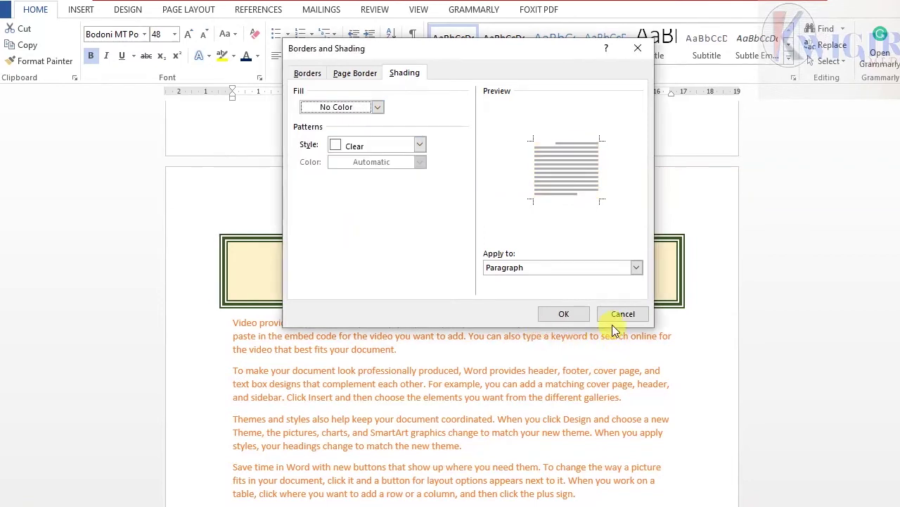
click(564, 313)
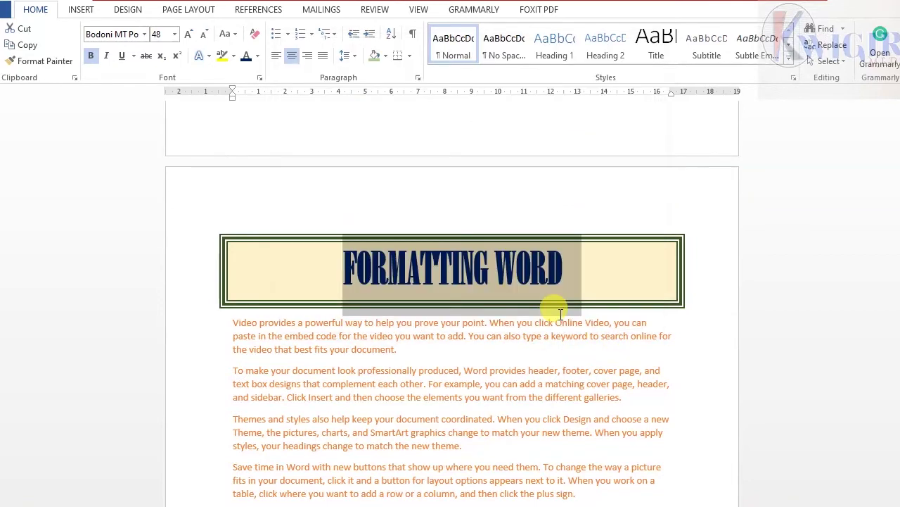
Step: Reset the repeated title's text to automatic colour, non-bold, Calibri Light at size 11
scroll(418, 310, up, 4)
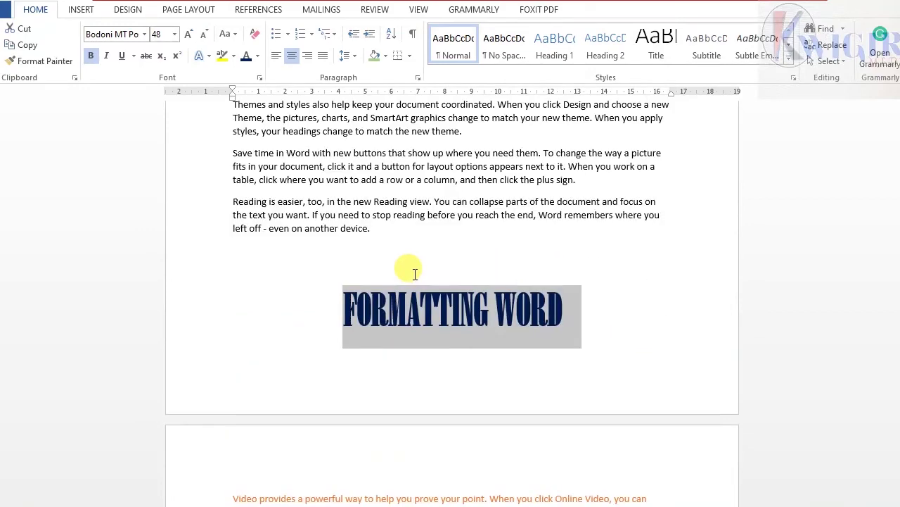
click(258, 57)
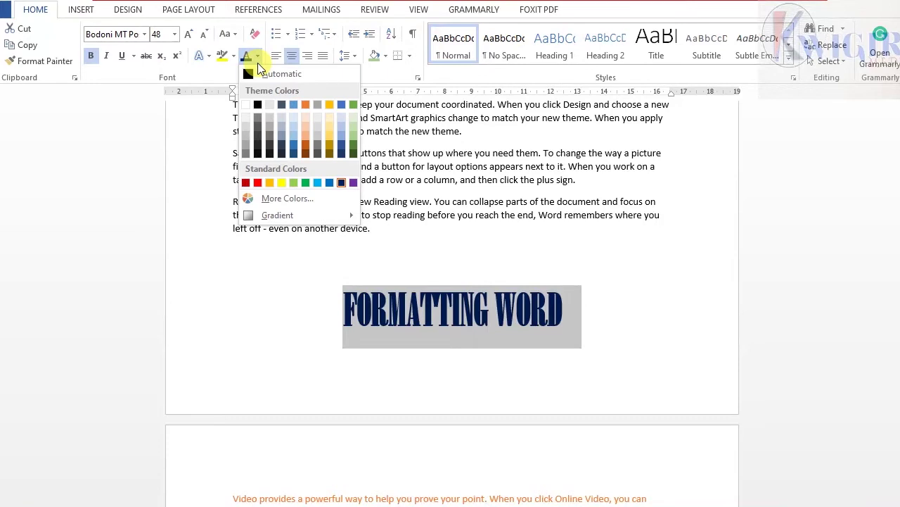
click(273, 73)
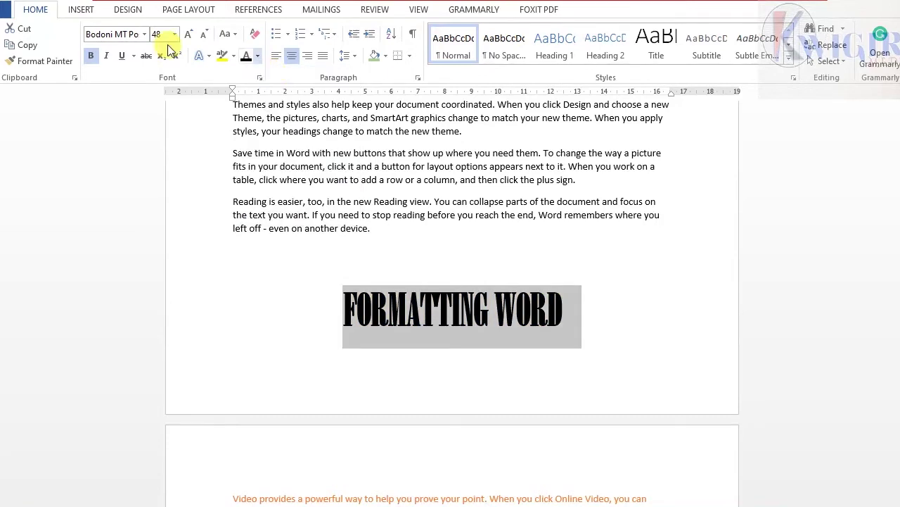
click(91, 59)
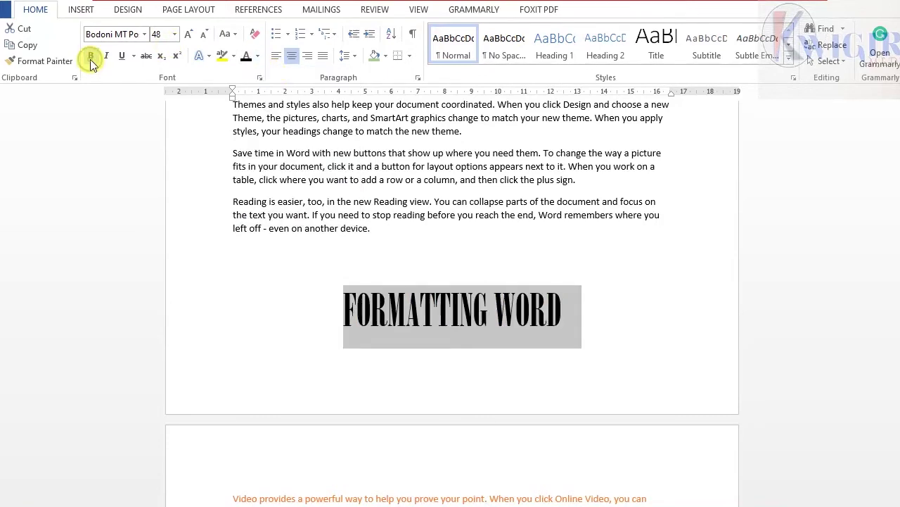
click(146, 35)
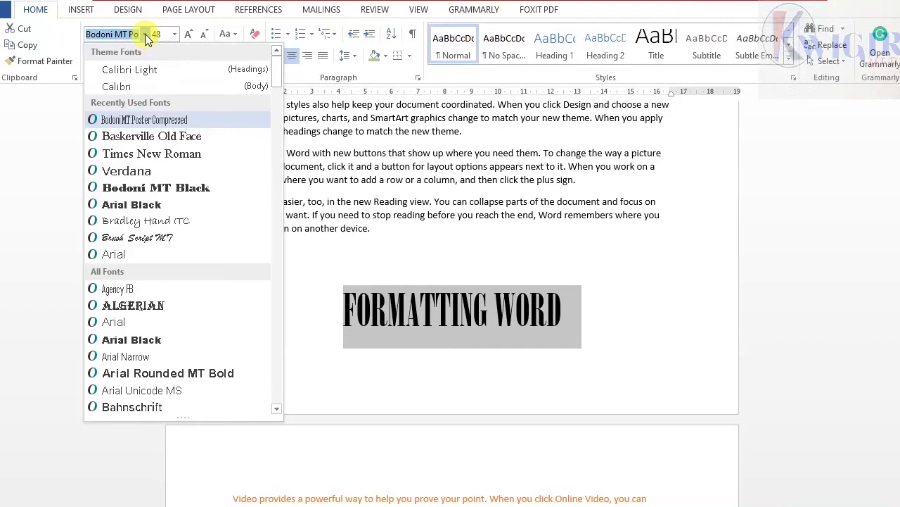
click(135, 69)
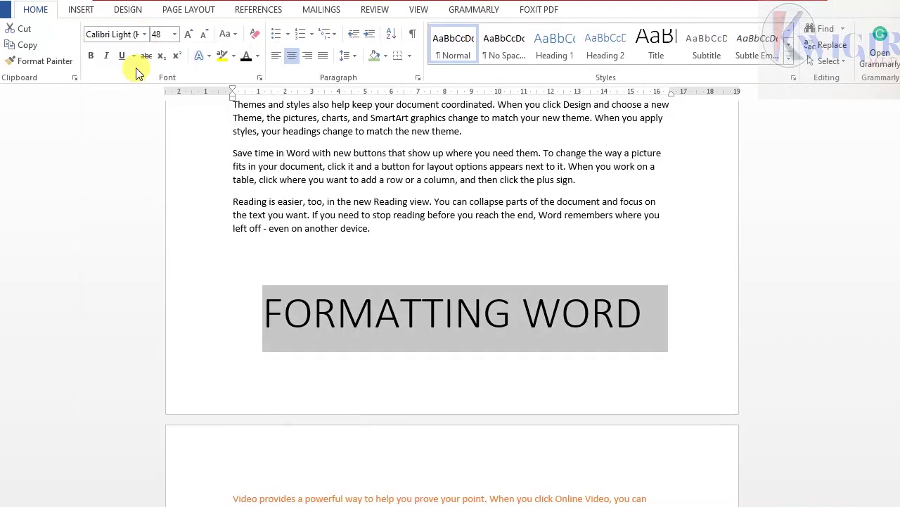
click(175, 36)
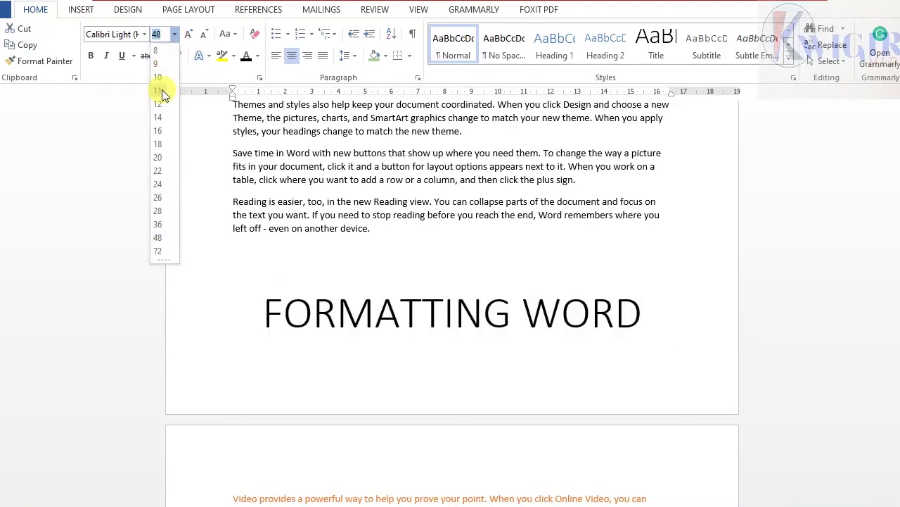
click(162, 90)
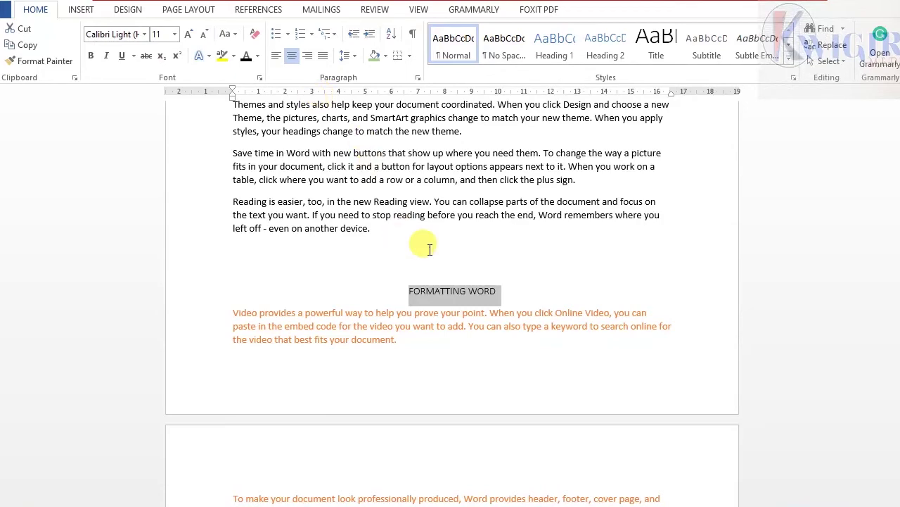
Step: Insert page numbers at the bottom of the pages with the Accent Bar 1 style and return to the body text
scroll(394, 222, up, 4)
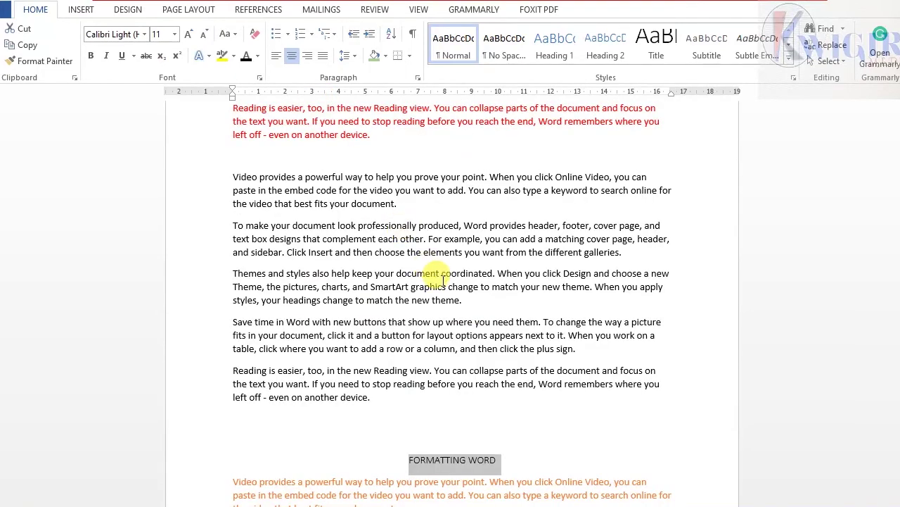
scroll(444, 276, down, 10)
scroll(440, 253, up, 5)
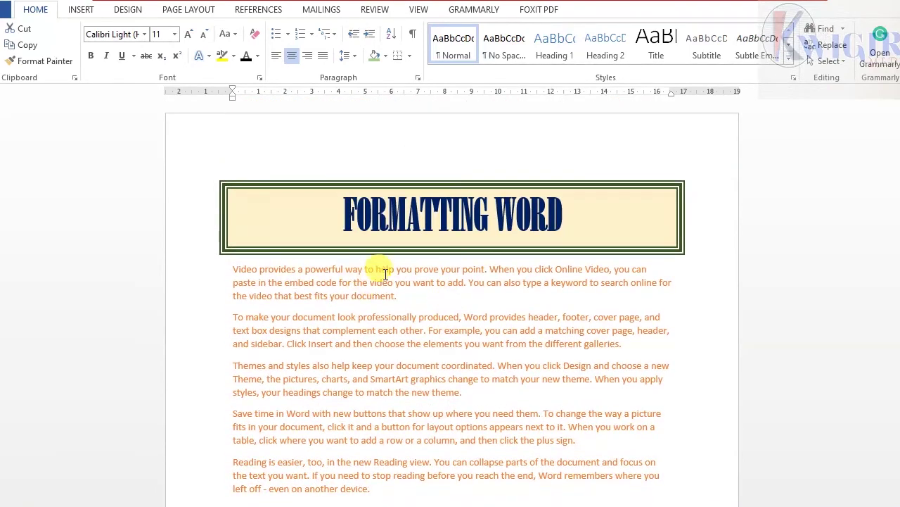
scroll(372, 277, down, 7)
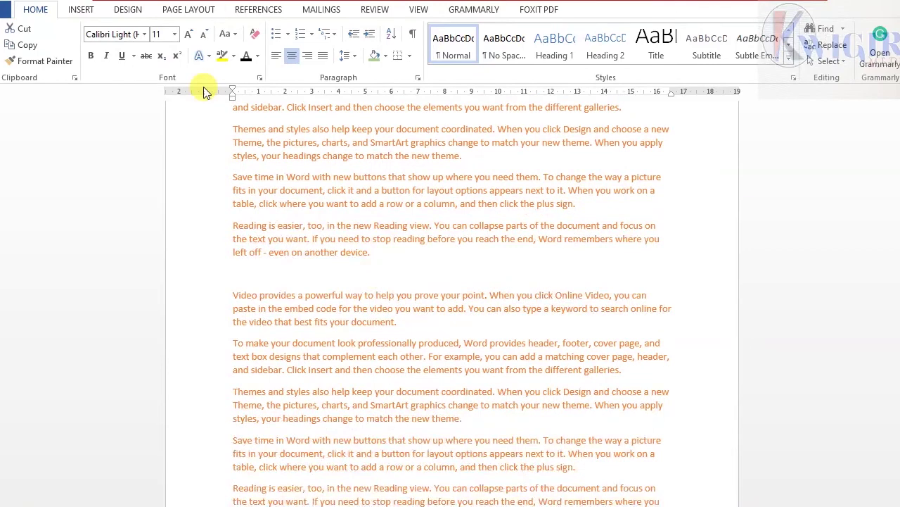
click(81, 9)
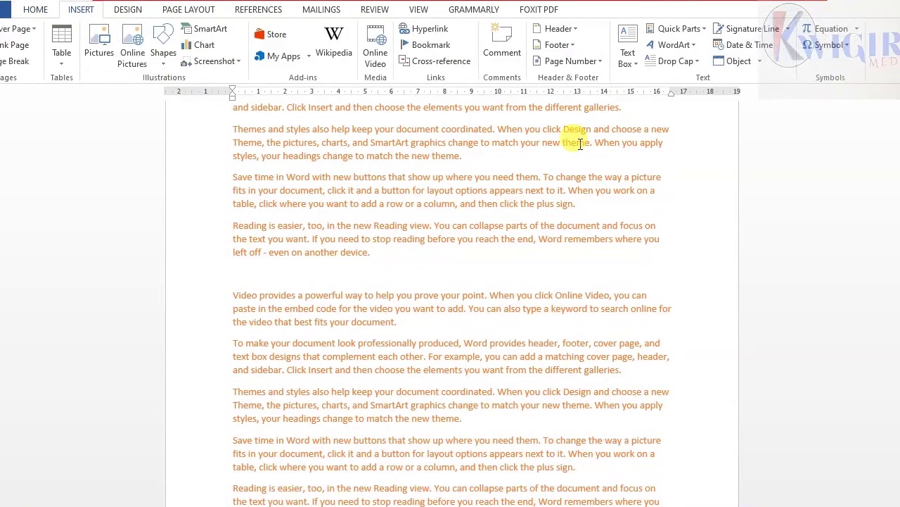
click(600, 61)
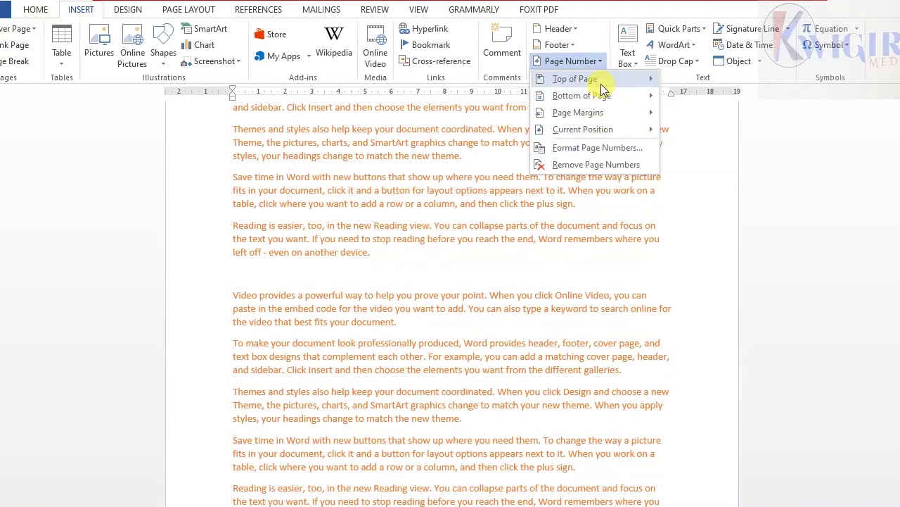
mouse_move(602, 84)
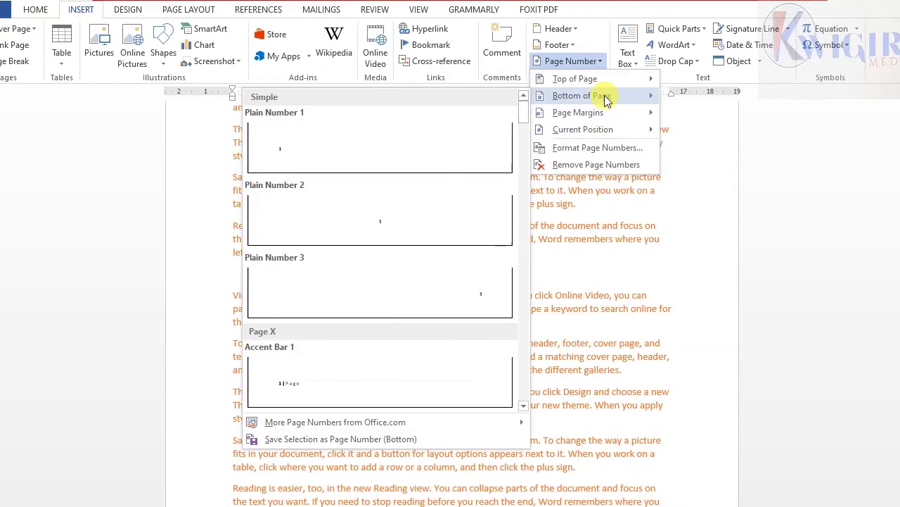
click(299, 382)
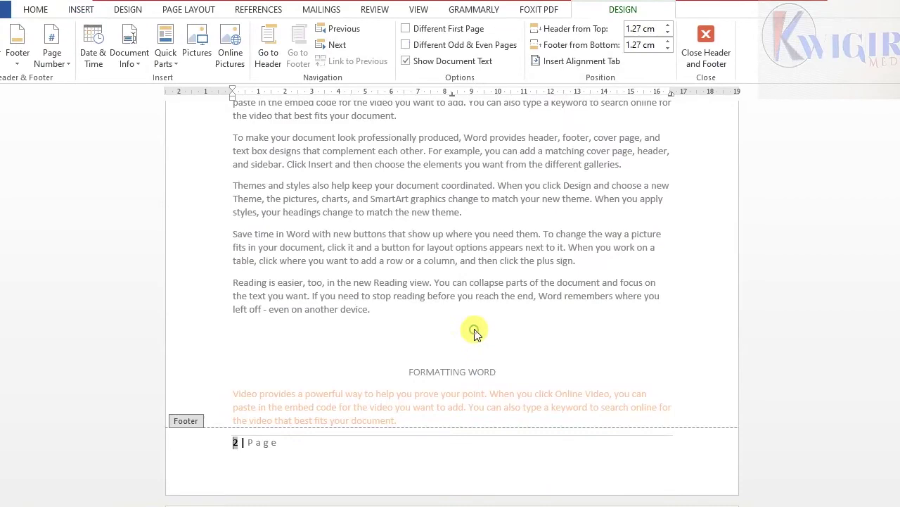
double_click(475, 333)
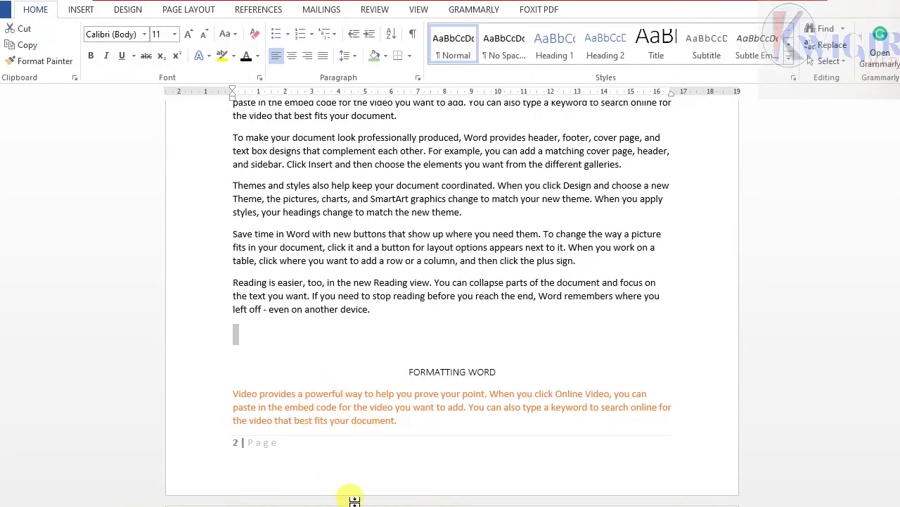
Step: Examine the page numbers in the footers throughout the document and return to the first page
scroll(357, 486, up, 10)
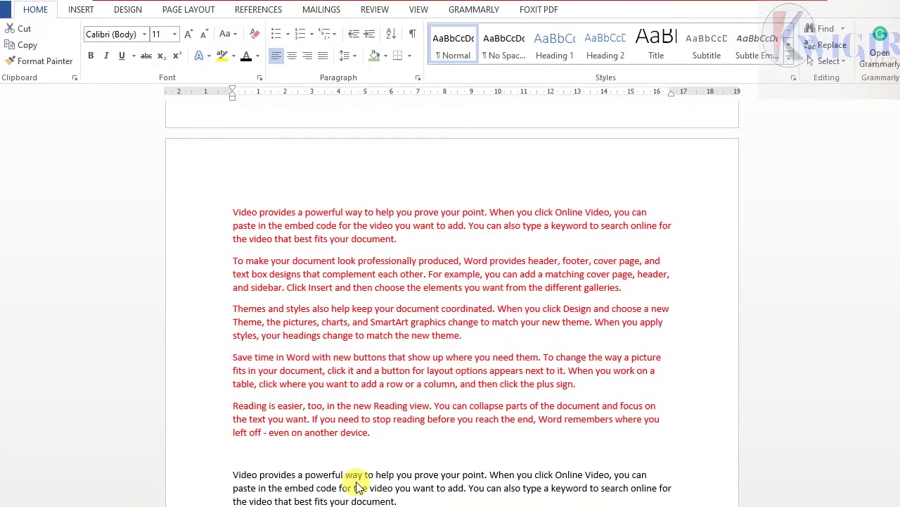
scroll(357, 486, down, 2)
scroll(357, 481, down, 2)
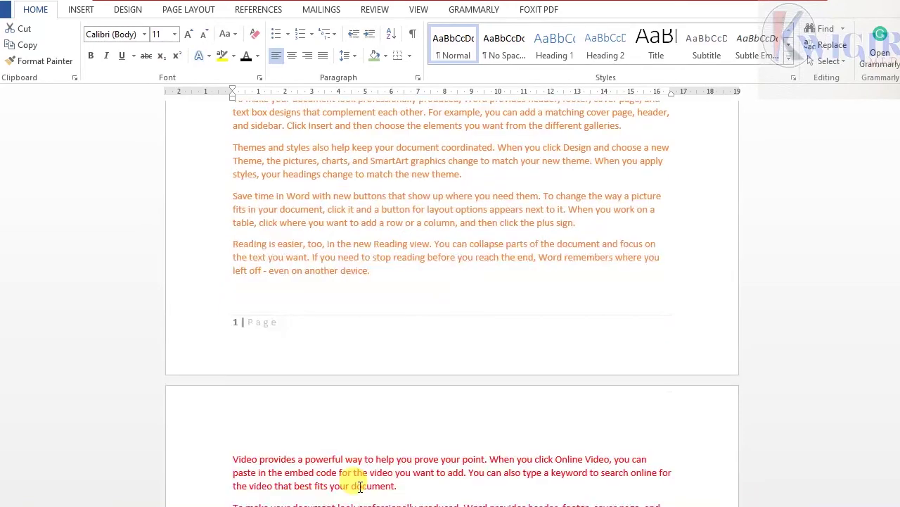
scroll(360, 485, down, 15)
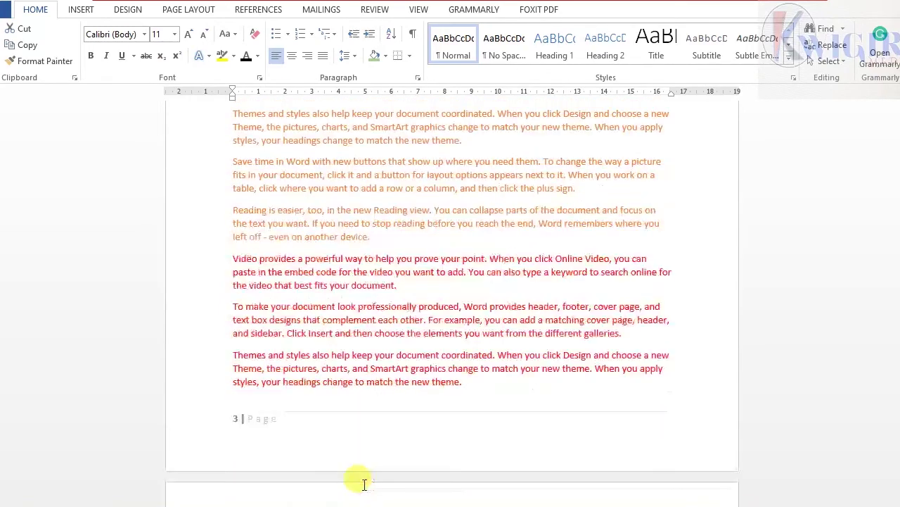
scroll(367, 485, down, 18)
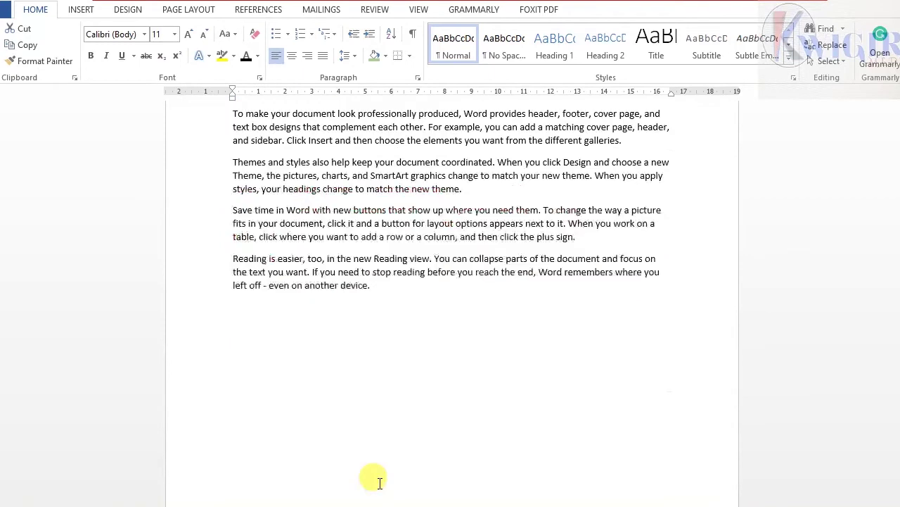
scroll(381, 480, up, 19)
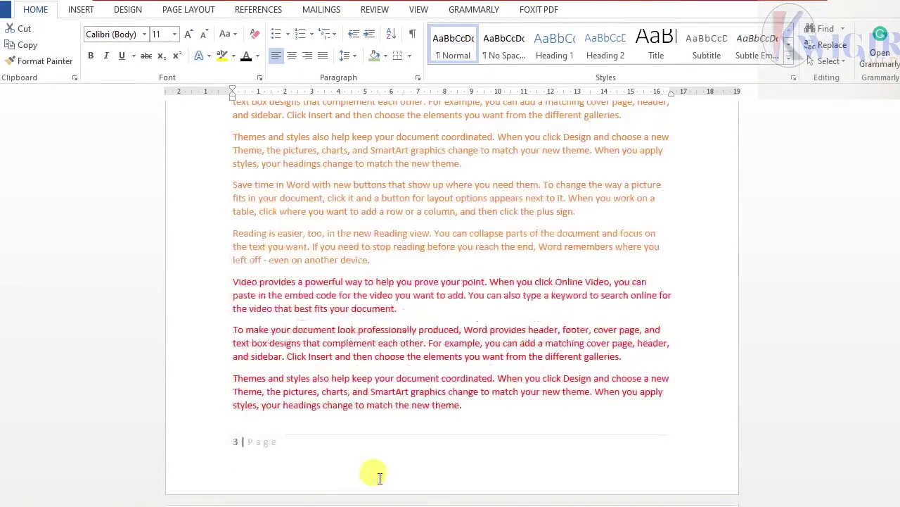
scroll(380, 477, up, 5)
scroll(380, 477, up, 10)
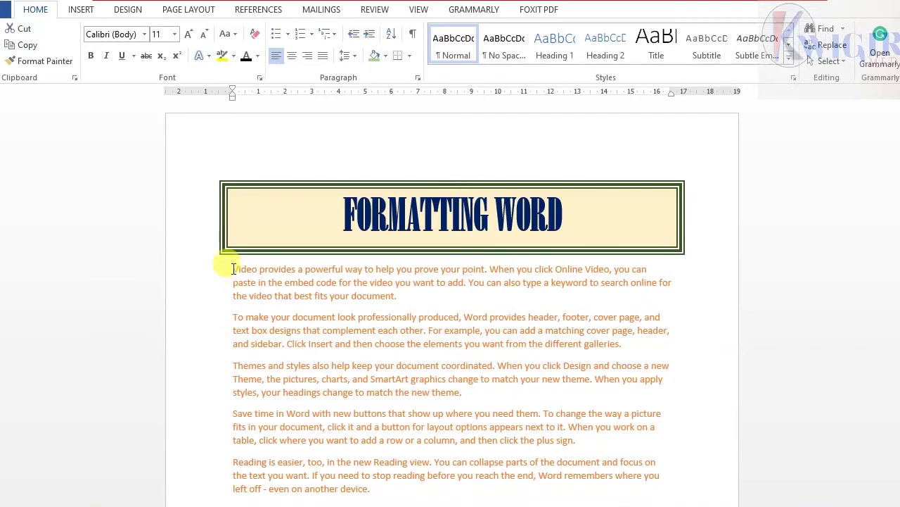
Step: Select the first page's body text from the second paragraph, "To make your document look", to the end of the page
drag(241, 268, 298, 288)
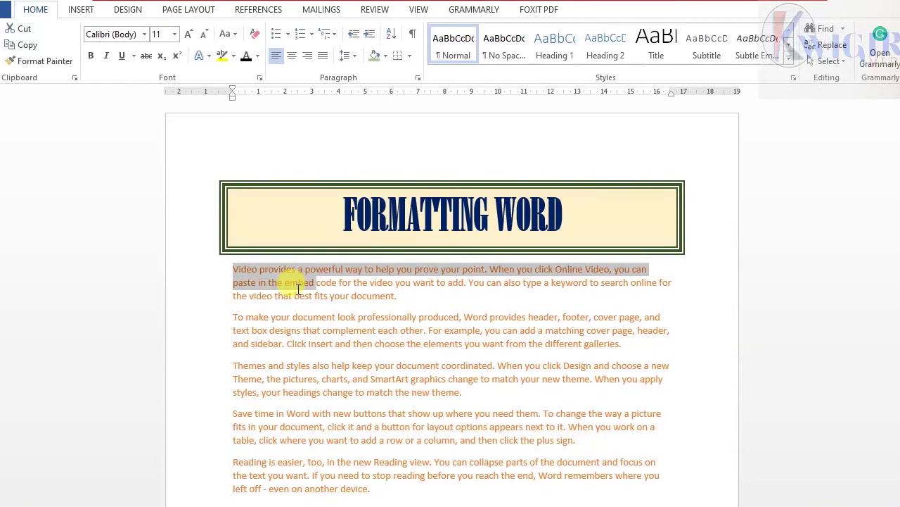
drag(298, 289, 469, 318)
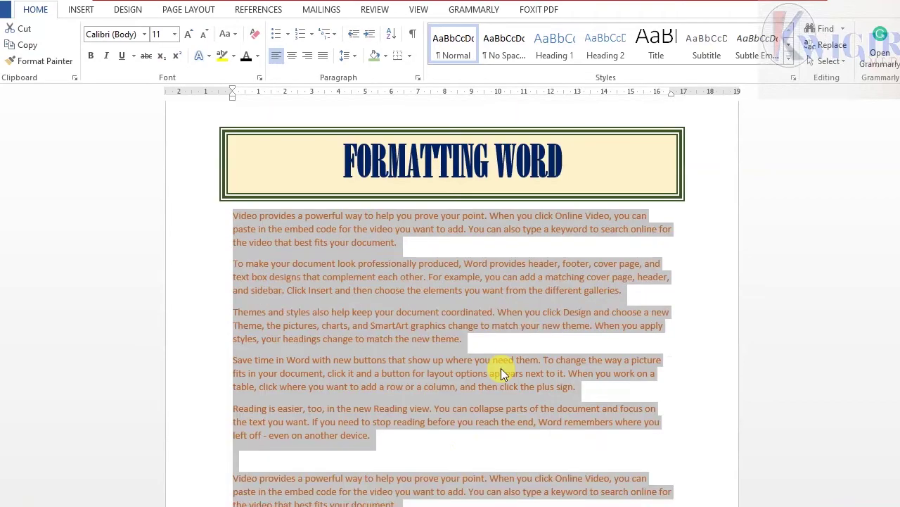
scroll(269, 311, up, 1)
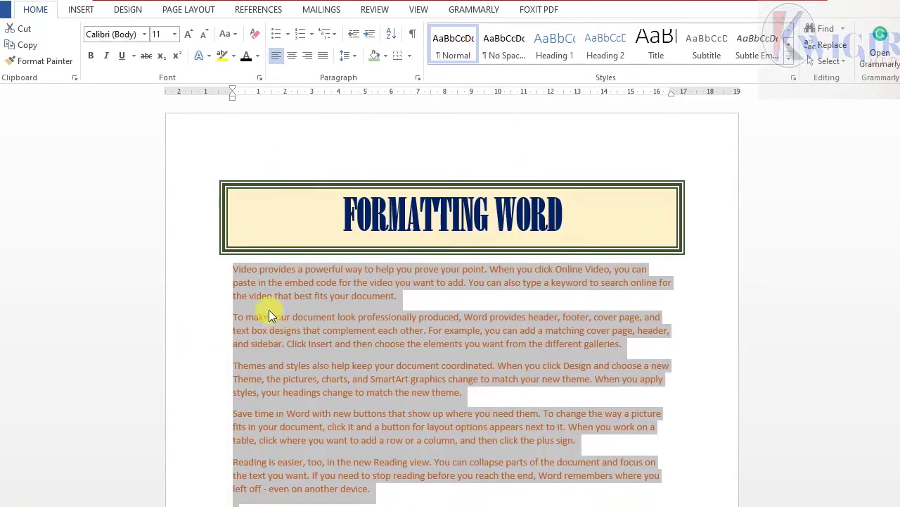
click(232, 316)
drag(233, 316, 402, 371)
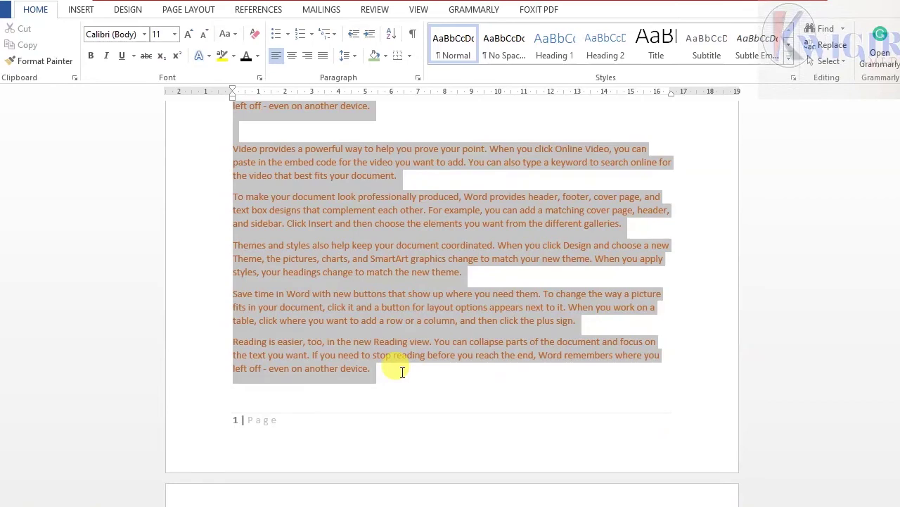
scroll(421, 381, down, 18)
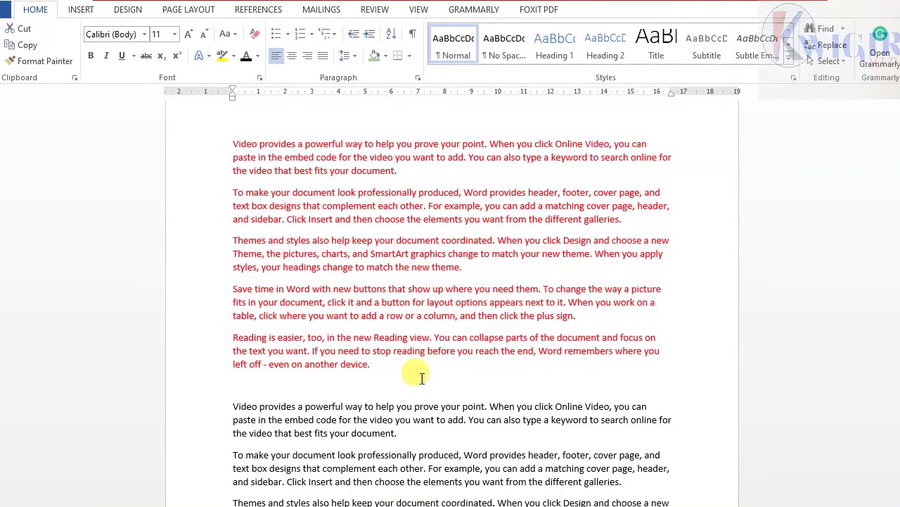
scroll(421, 382, down, 6)
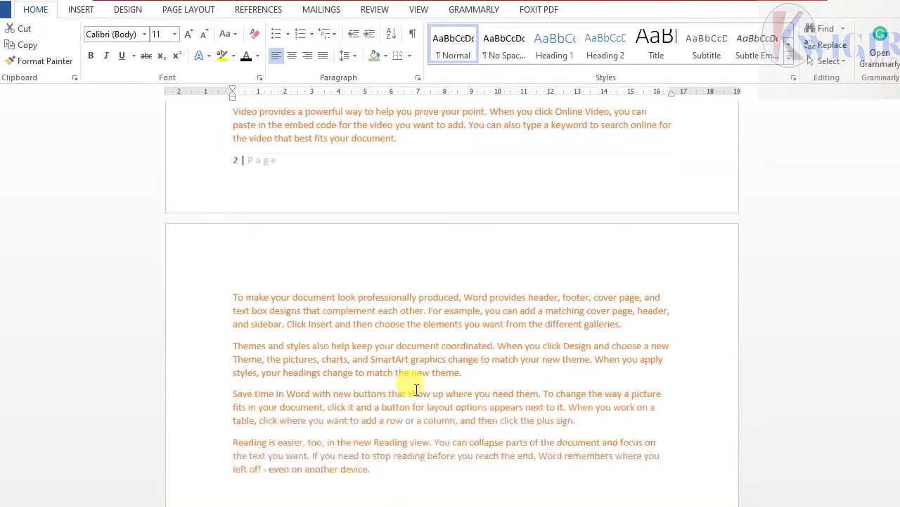
scroll(417, 389, up, 20)
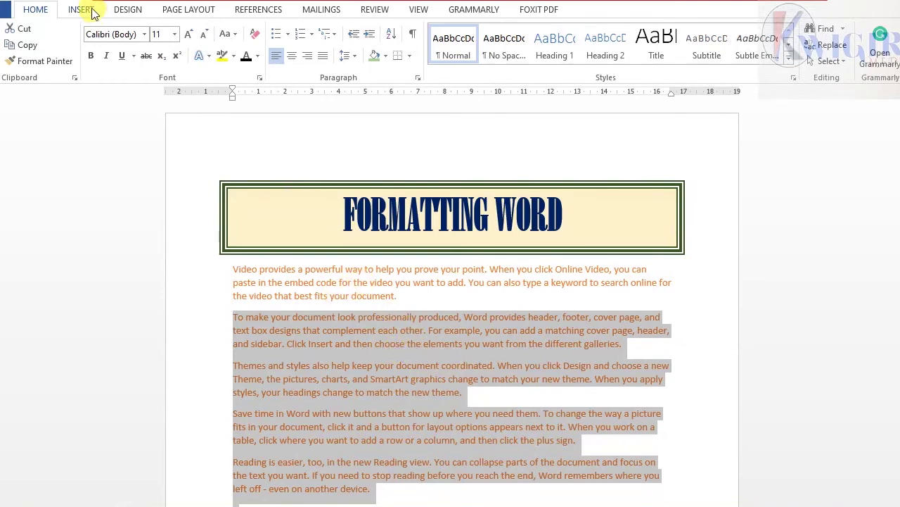
Step: Lay out the selected text in three equal-width columns with a line between them, applied to the selected text only
click(152, 12)
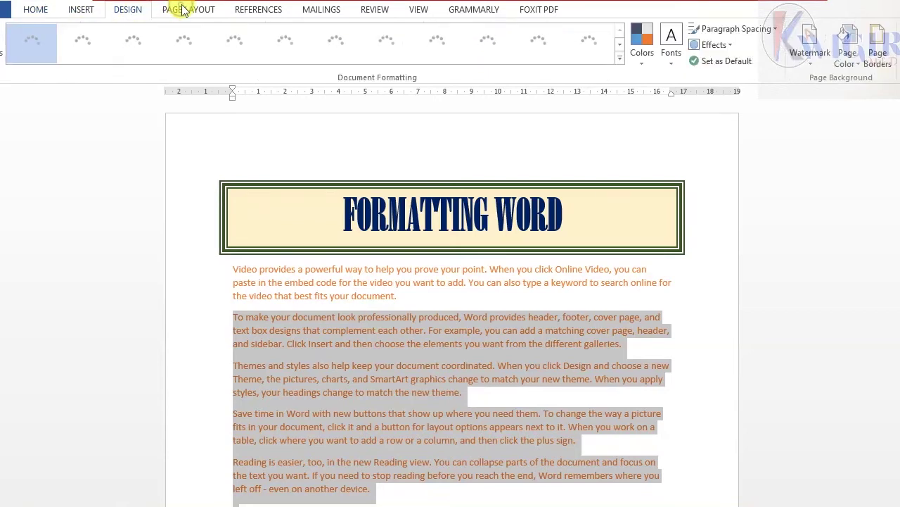
click(182, 11)
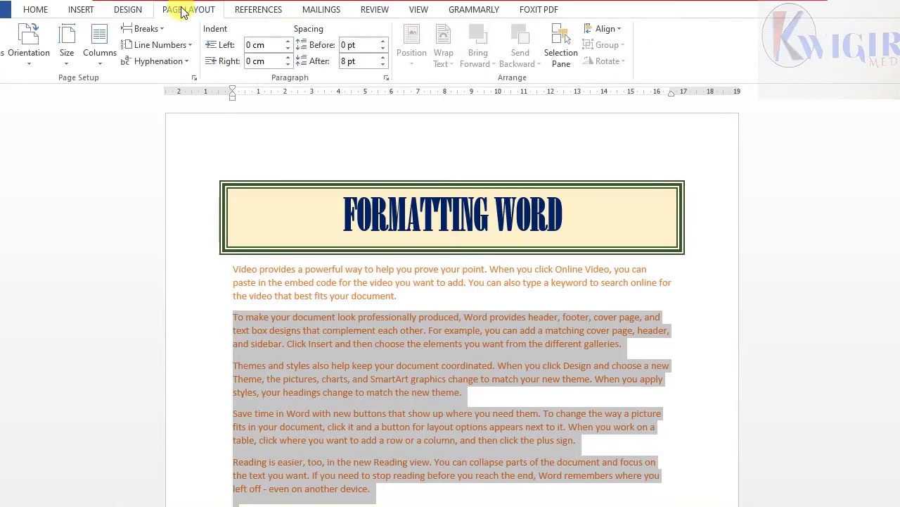
click(99, 64)
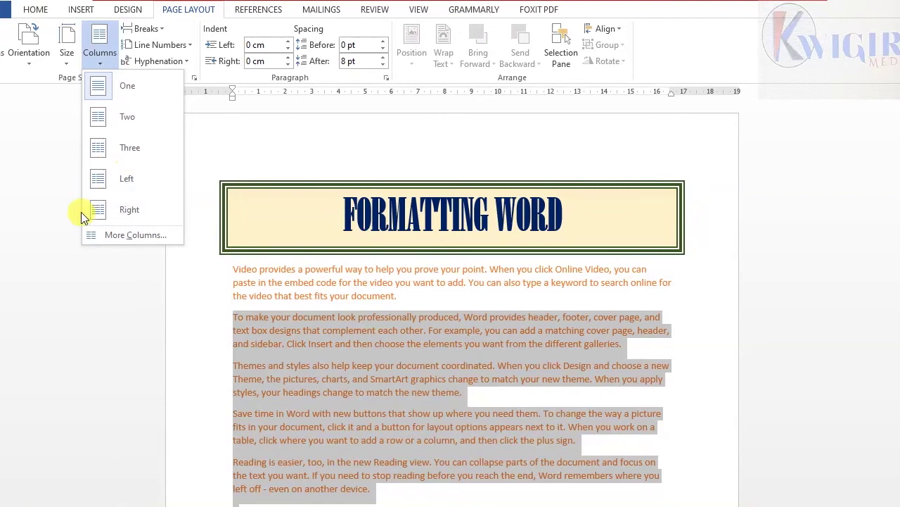
click(120, 235)
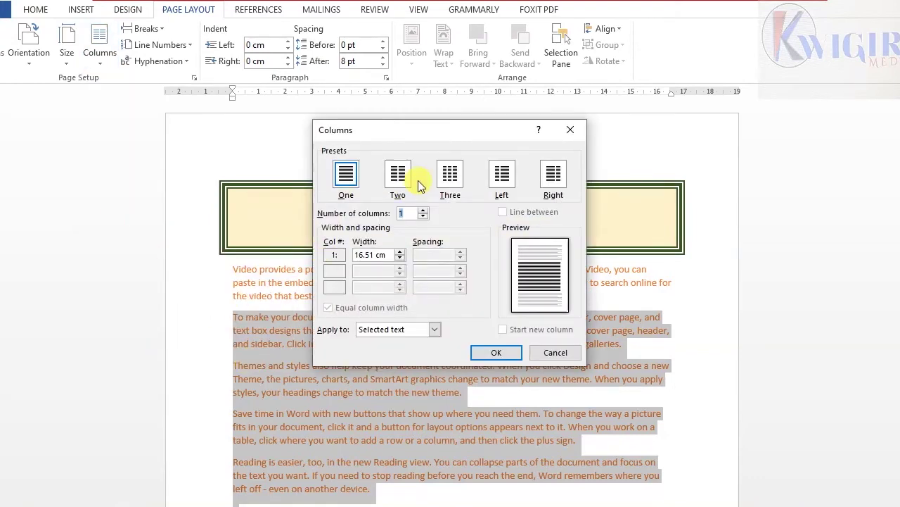
click(449, 181)
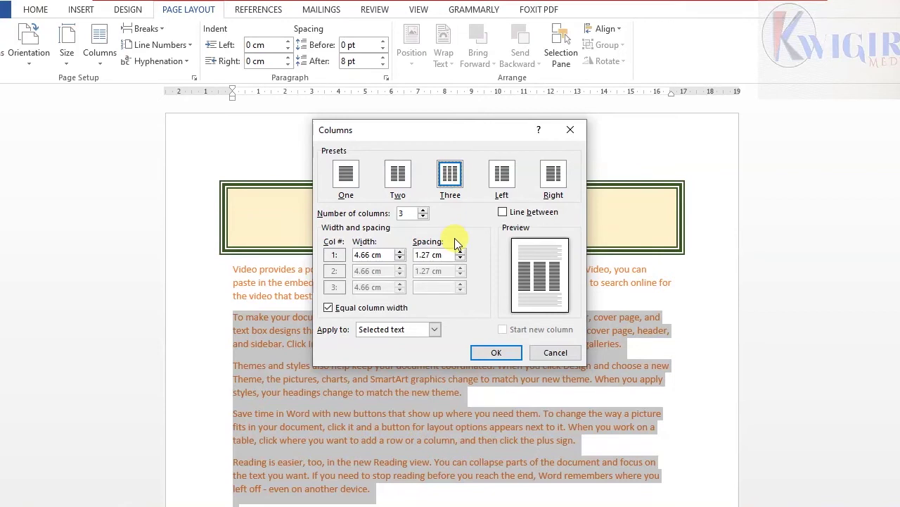
click(398, 174)
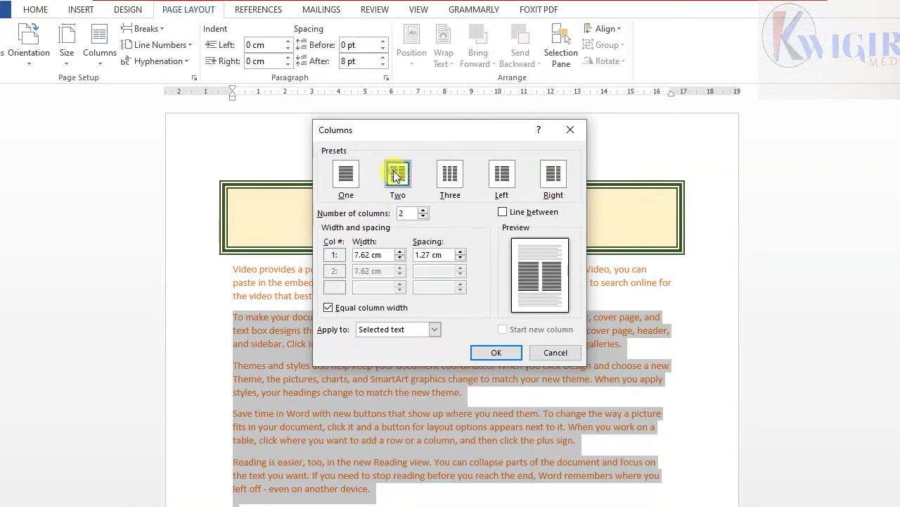
click(449, 175)
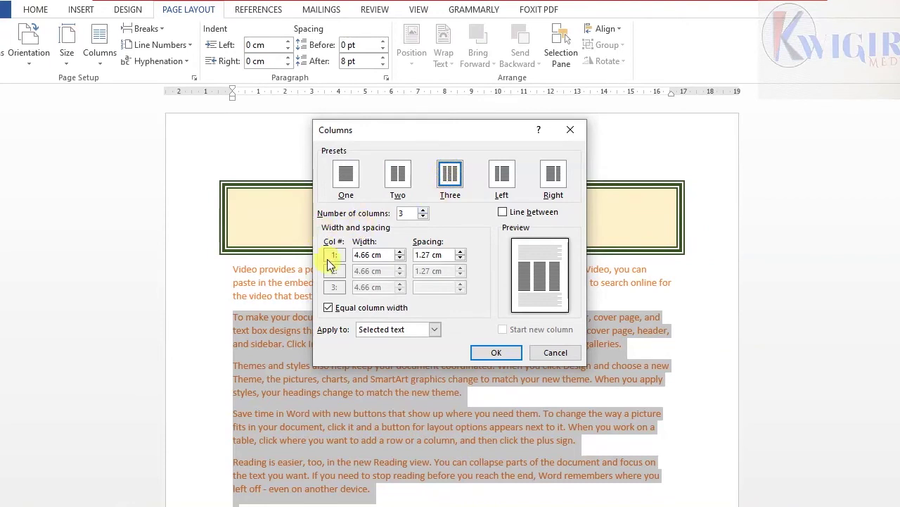
click(503, 211)
click(502, 213)
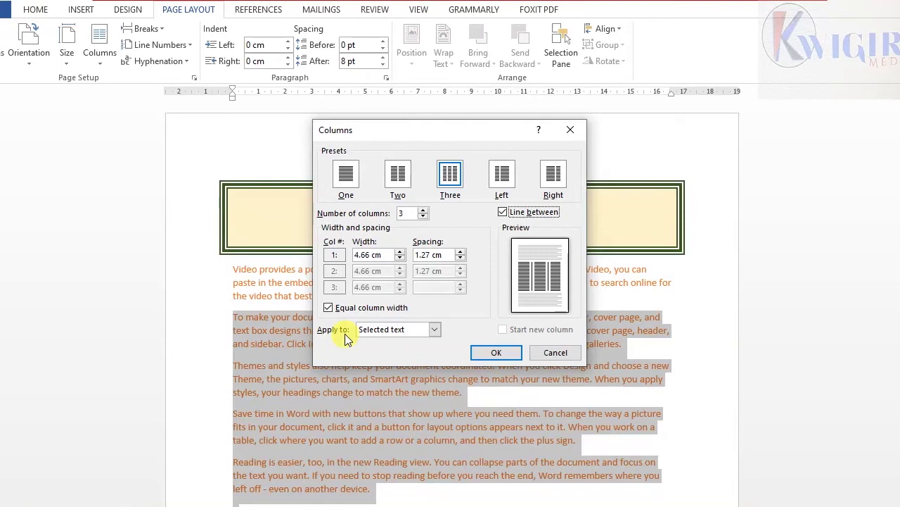
click(434, 329)
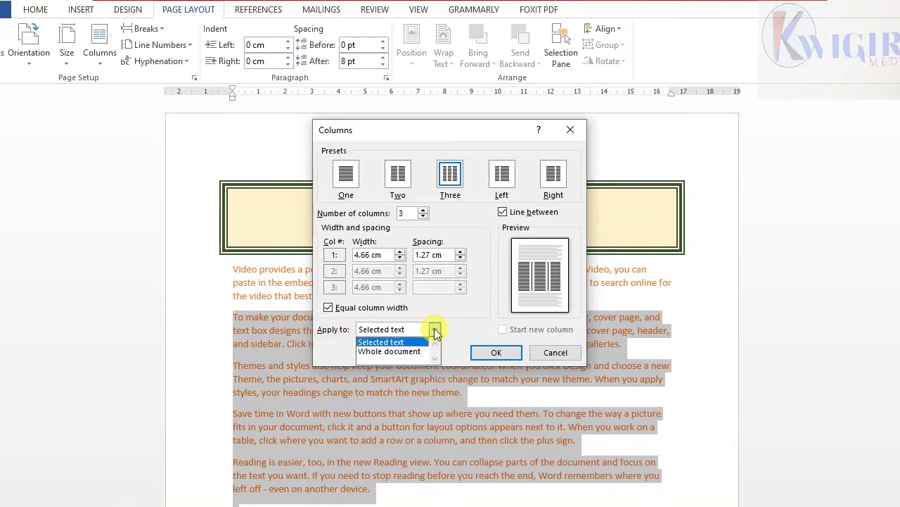
click(434, 328)
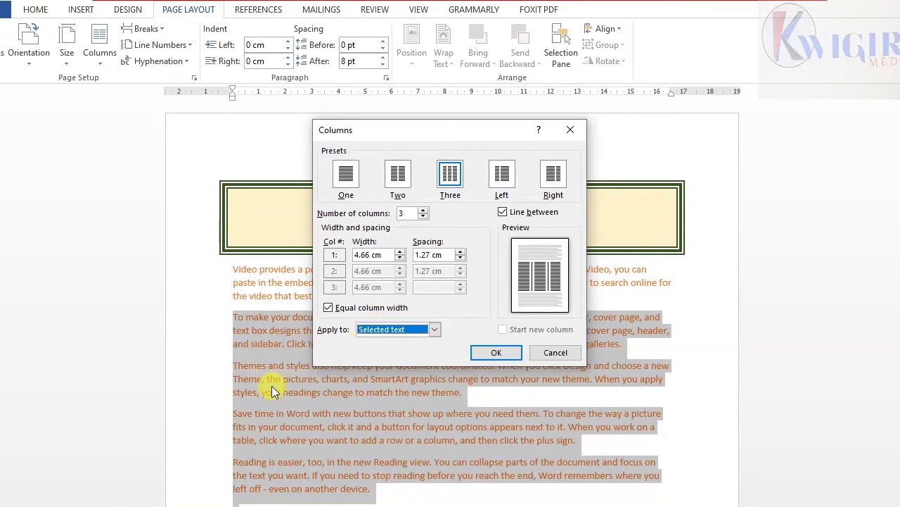
click(497, 354)
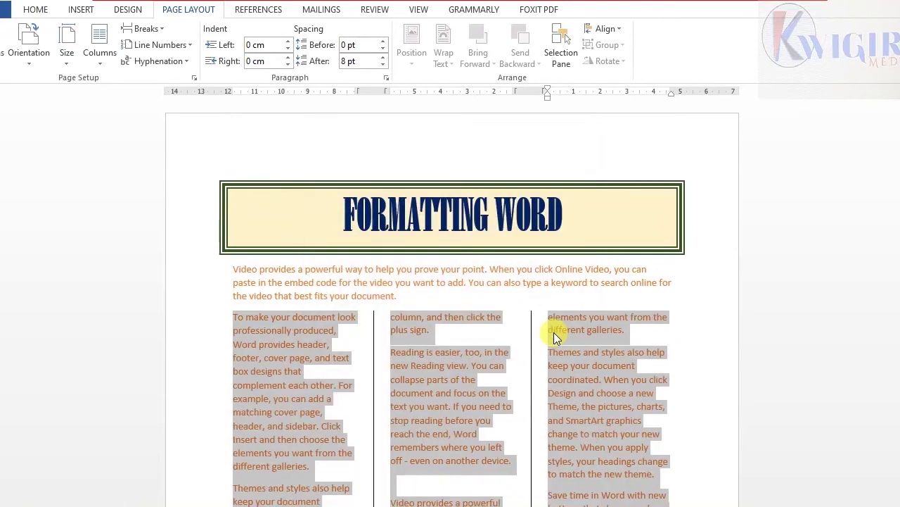
Step: Review the three-column layout down the first page and undo it
scroll(527, 316, down, 3)
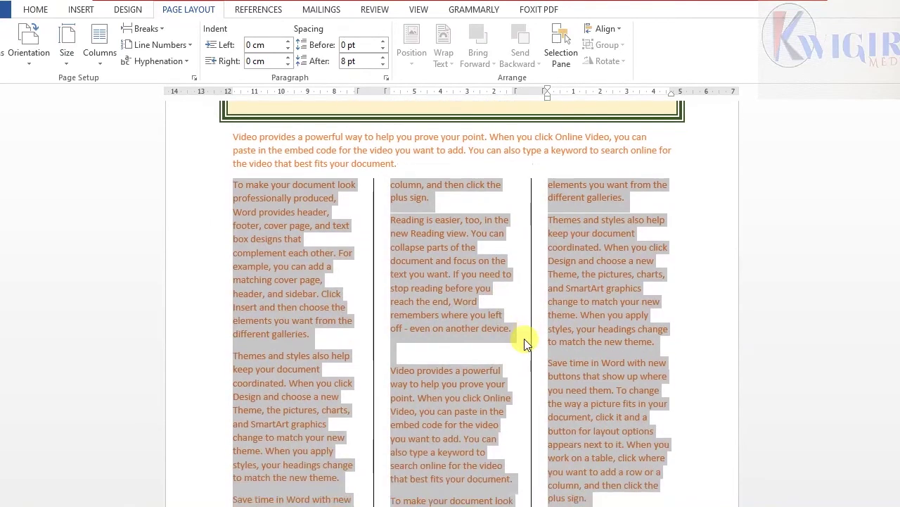
scroll(522, 341, down, 8)
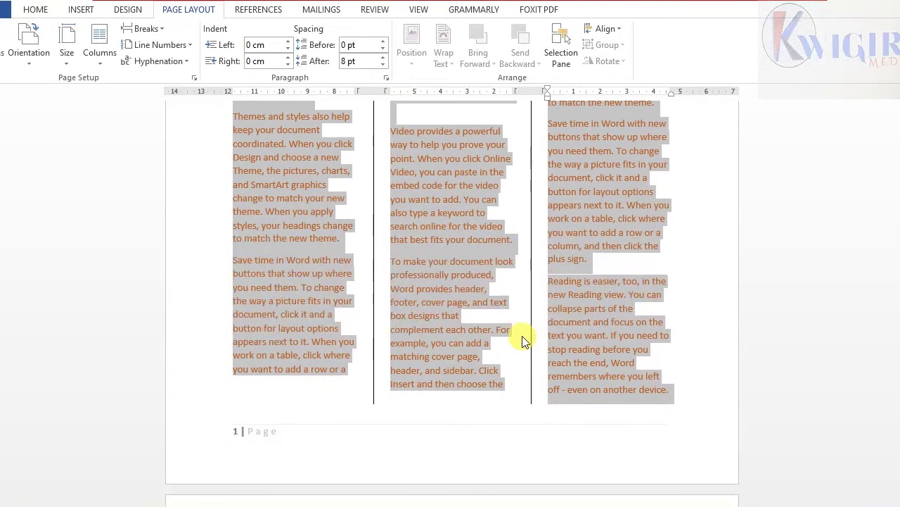
click(500, 351)
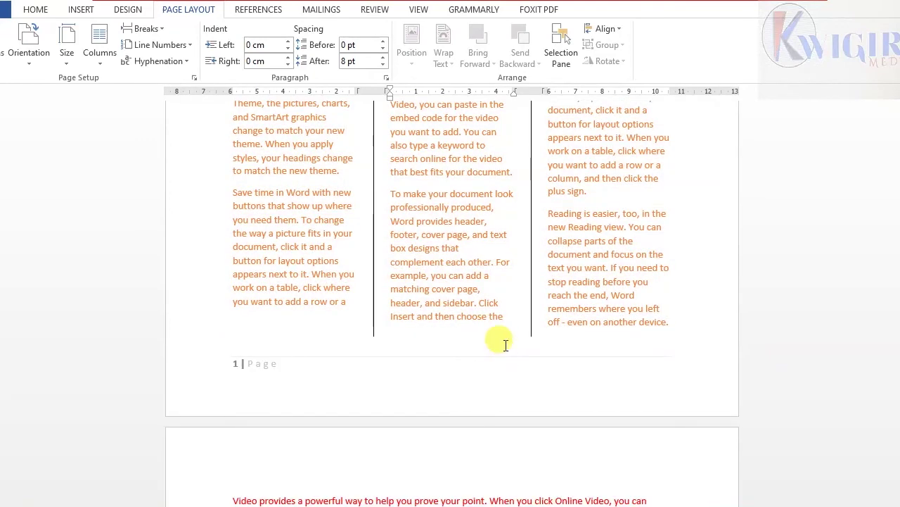
scroll(504, 341, down, 2)
scroll(506, 338, up, 12)
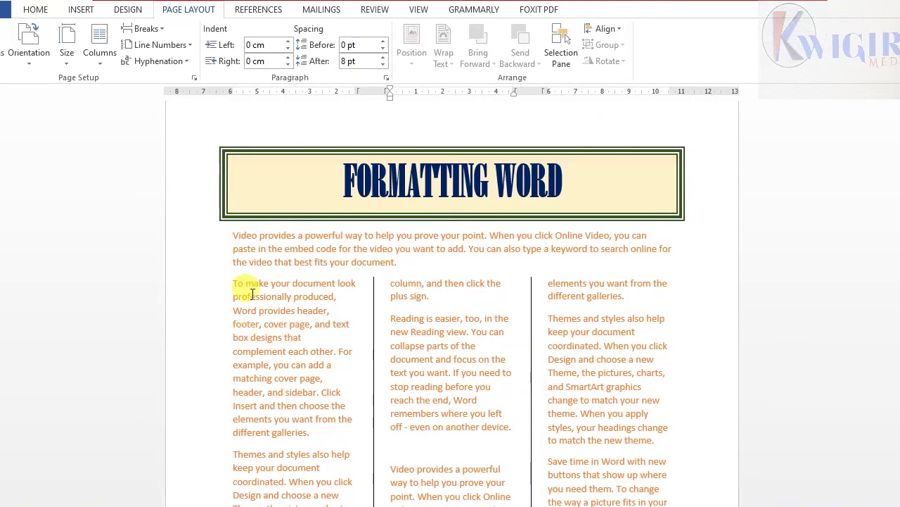
click(25, 2)
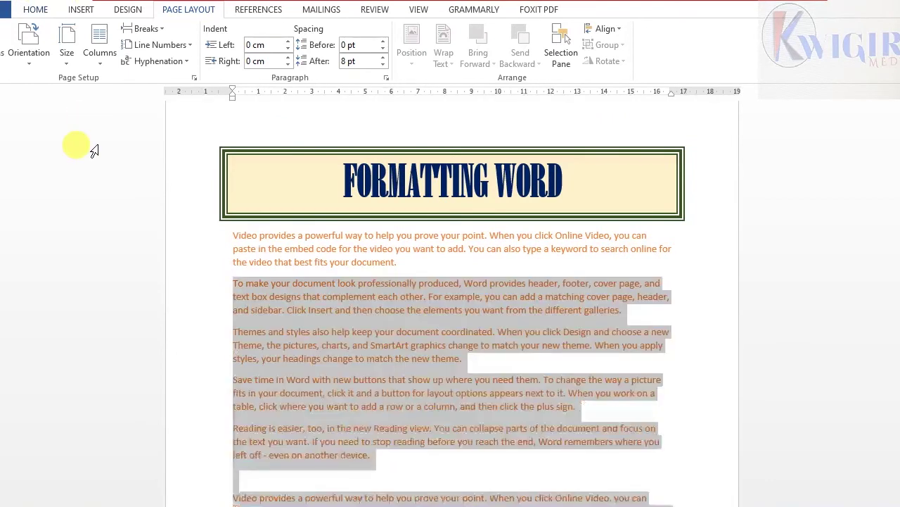
Step: Lay out the selected text in two equal-width columns without a line between them, check the page and clear the selection
click(100, 57)
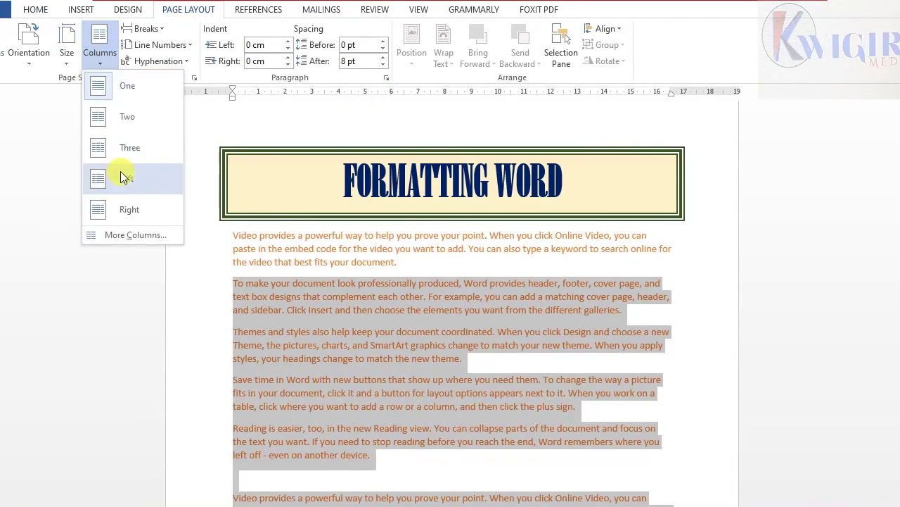
click(99, 234)
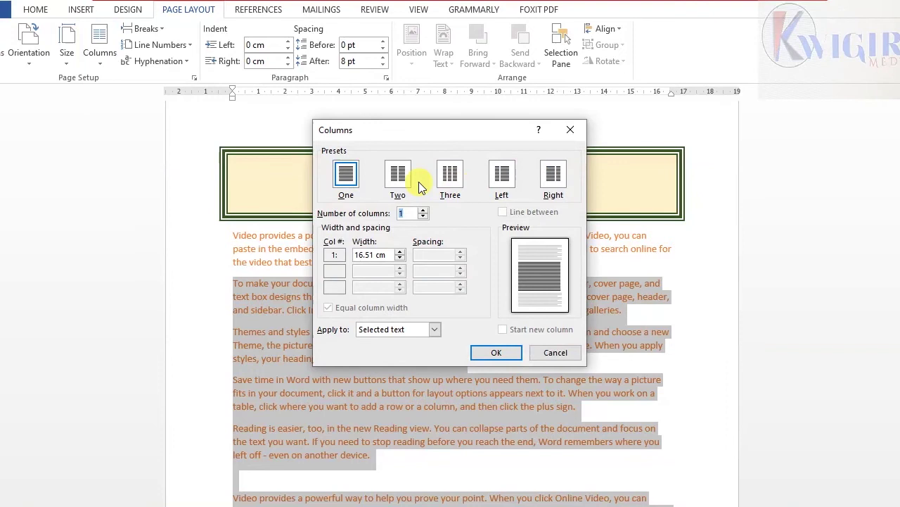
click(398, 176)
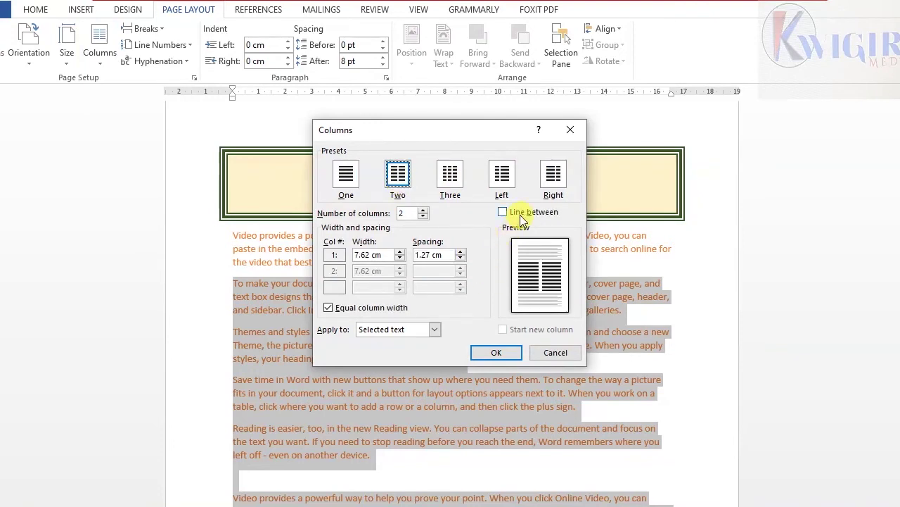
click(496, 353)
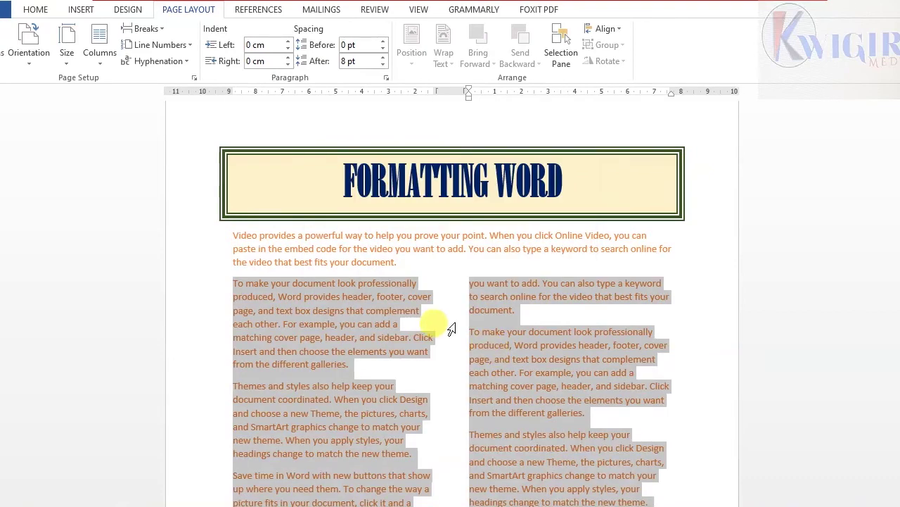
scroll(451, 329, down, 6)
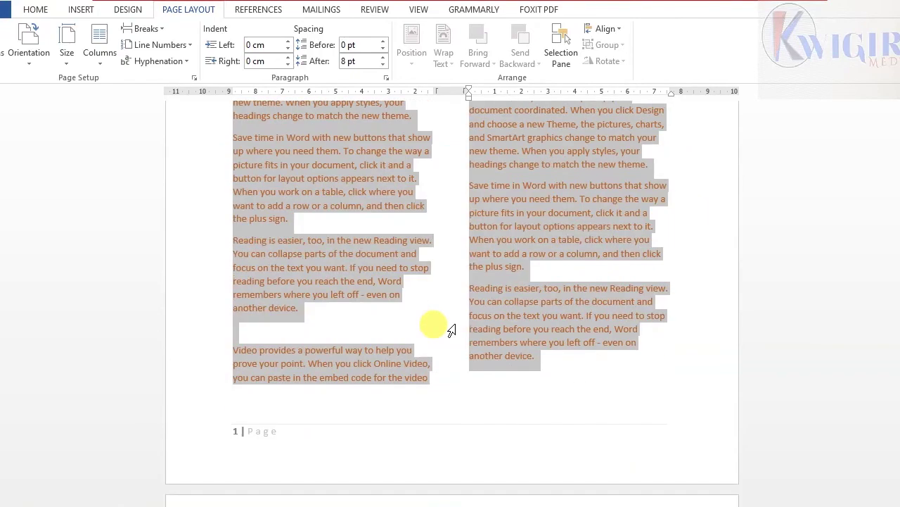
scroll(451, 330, up, 6)
click(529, 297)
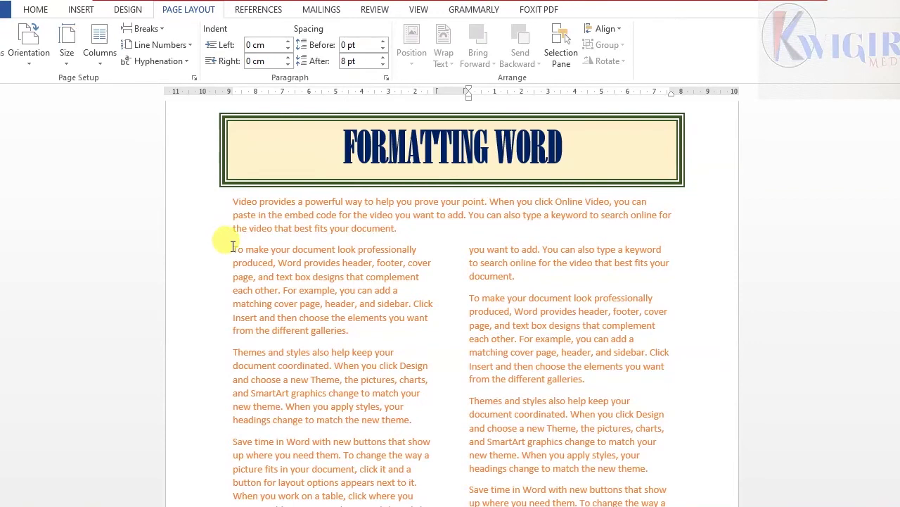
Step: Apply a Dropped drop cap to the "To make your document look" paragraph at the start of the first column
drag(229, 242, 354, 327)
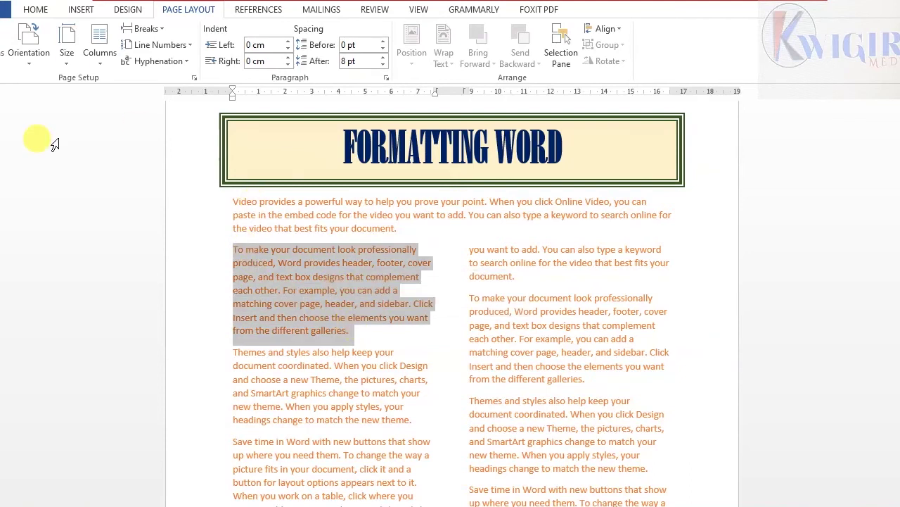
click(85, 9)
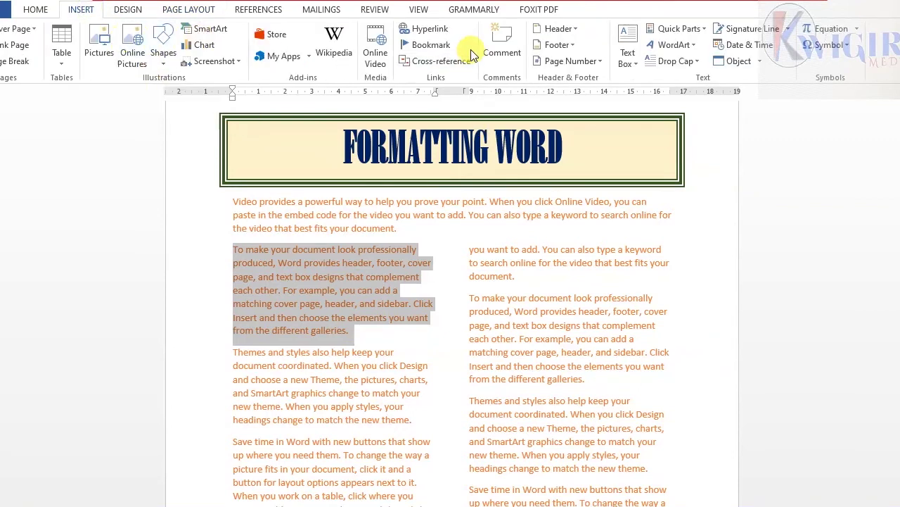
click(695, 62)
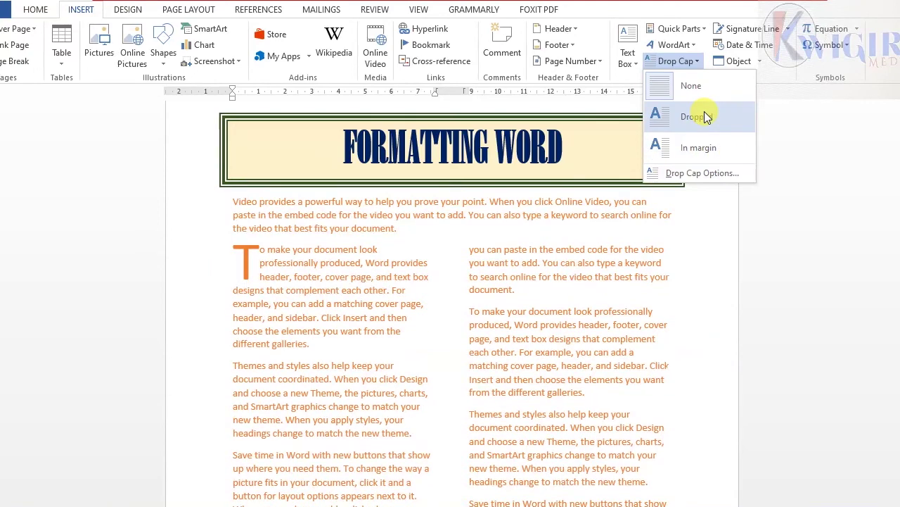
click(706, 117)
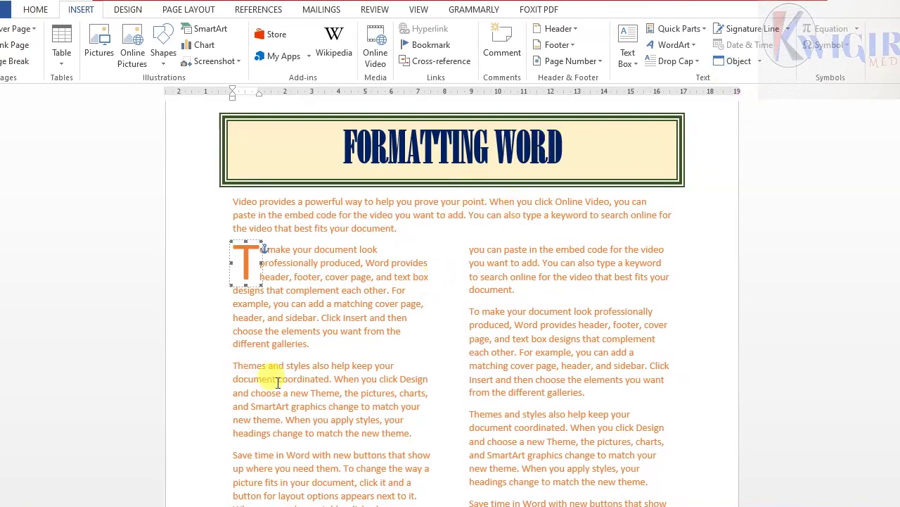
Step: Apply a Dropped drop cap to the "Themes and styles also help" paragraph in the first column
scroll(242, 338, down, 2)
click(228, 289)
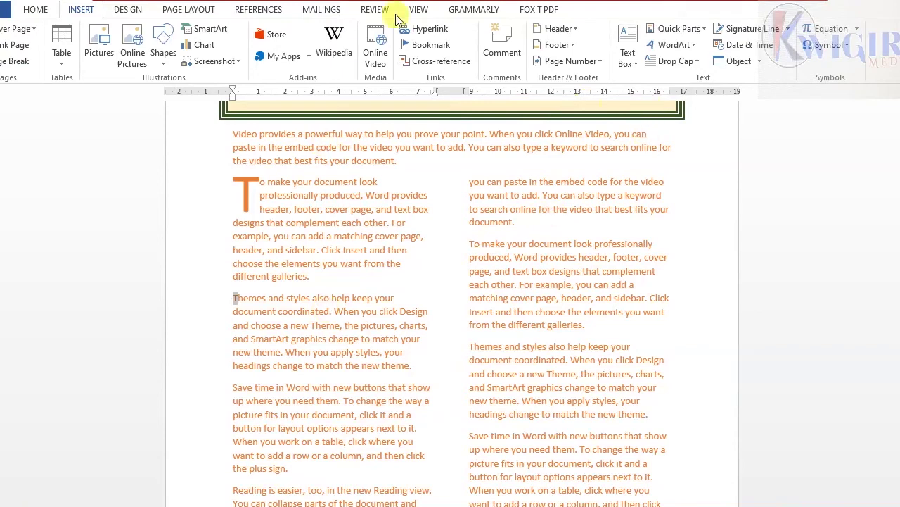
click(697, 62)
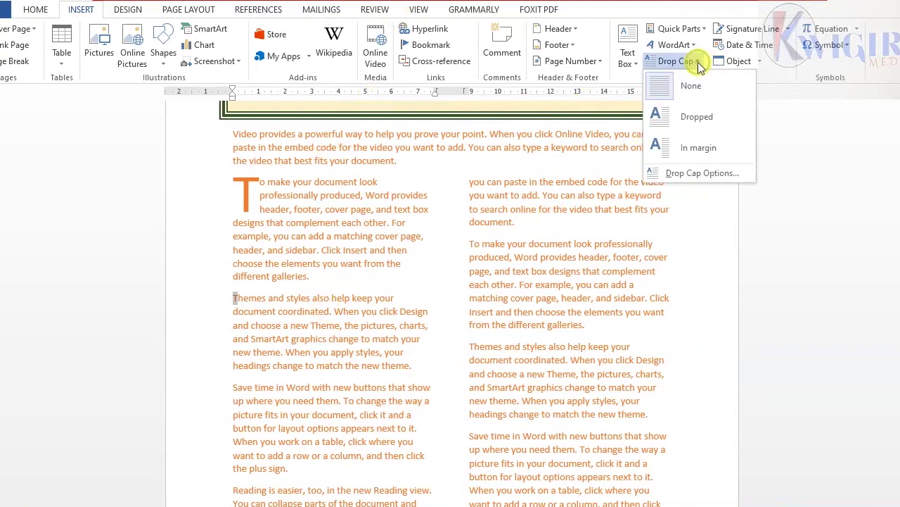
click(691, 118)
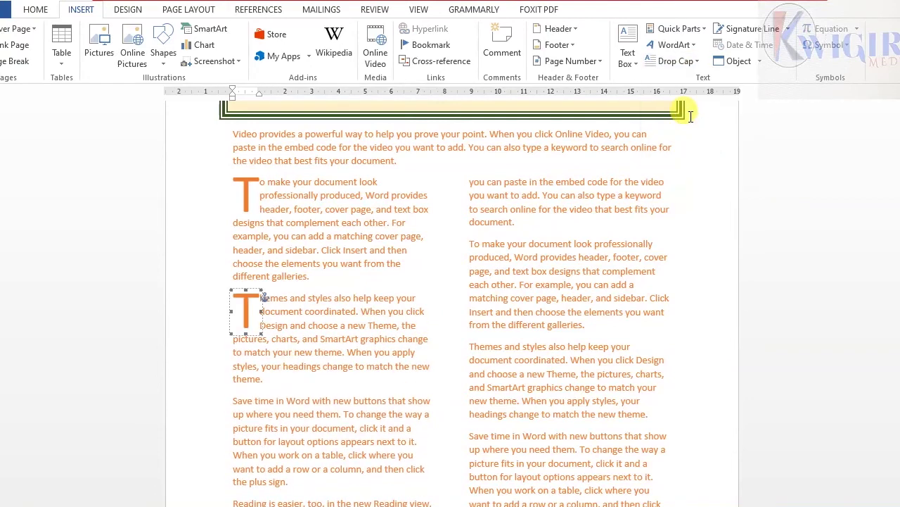
Step: Color the drop cap of the "Themes and styles" paragraph with the standard purple
click(36, 9)
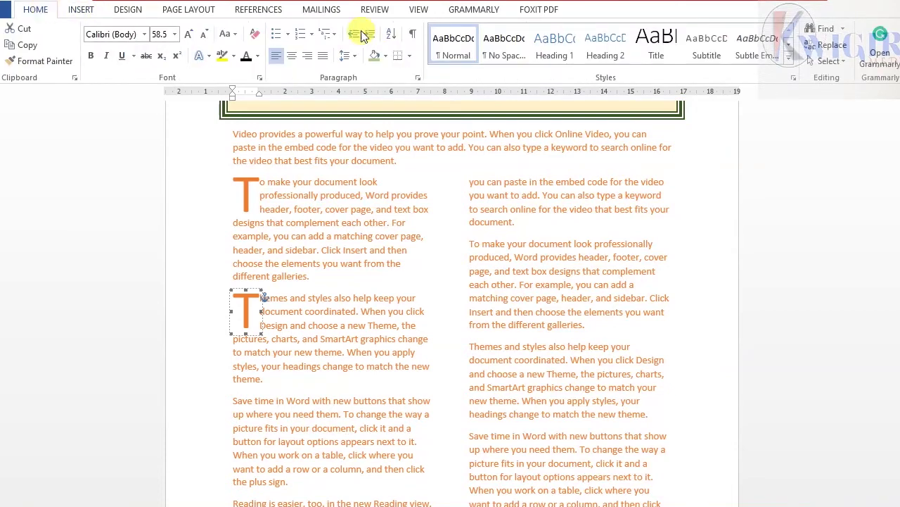
click(257, 56)
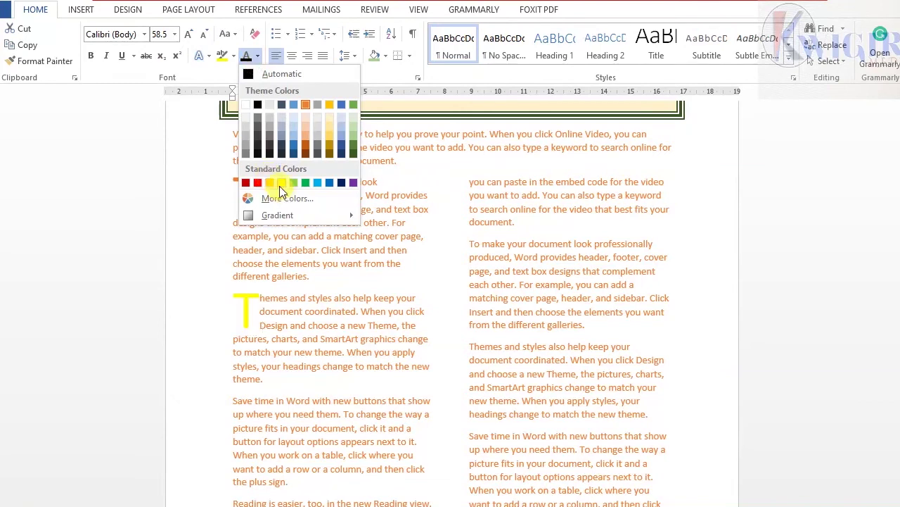
click(353, 182)
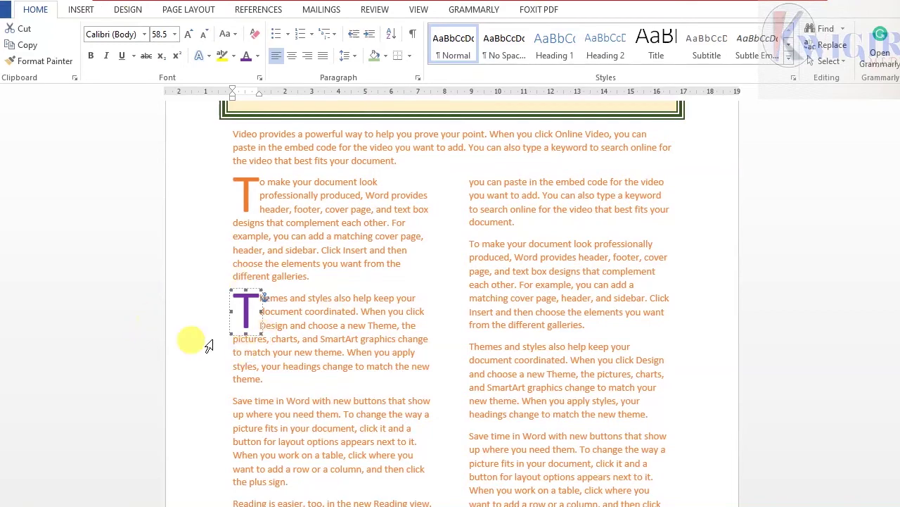
Step: Give the first column's "Save time in Word" paragraph a Dropped drop cap spanning 5 lines, set 1 cm from the text
scroll(231, 347, down, 1)
scroll(231, 348, down, 2)
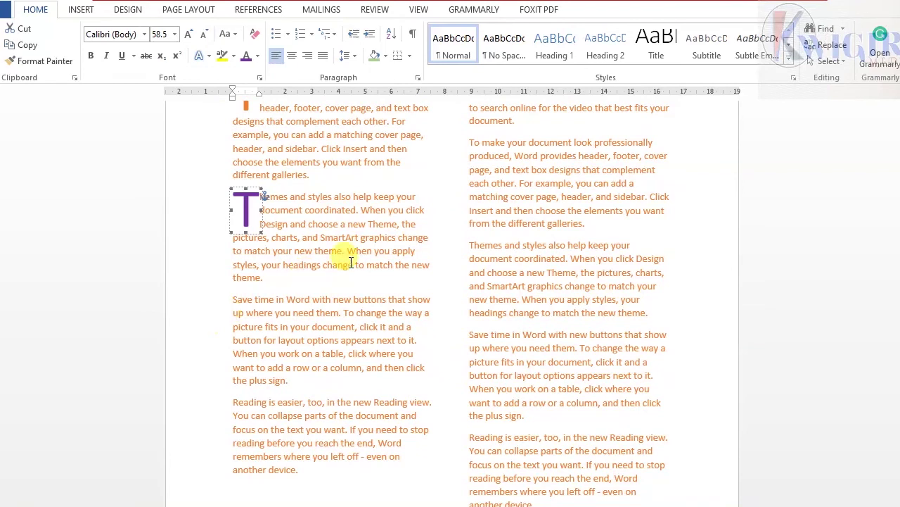
drag(231, 298, 349, 380)
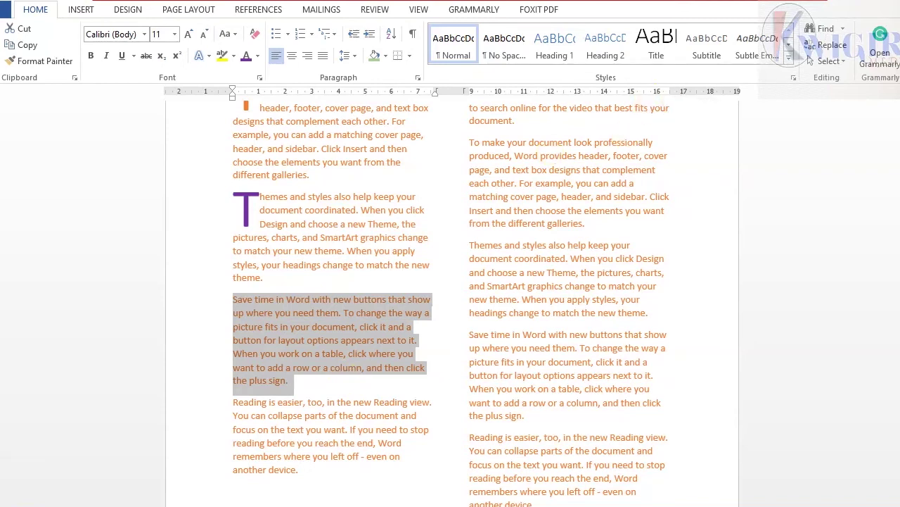
click(81, 10)
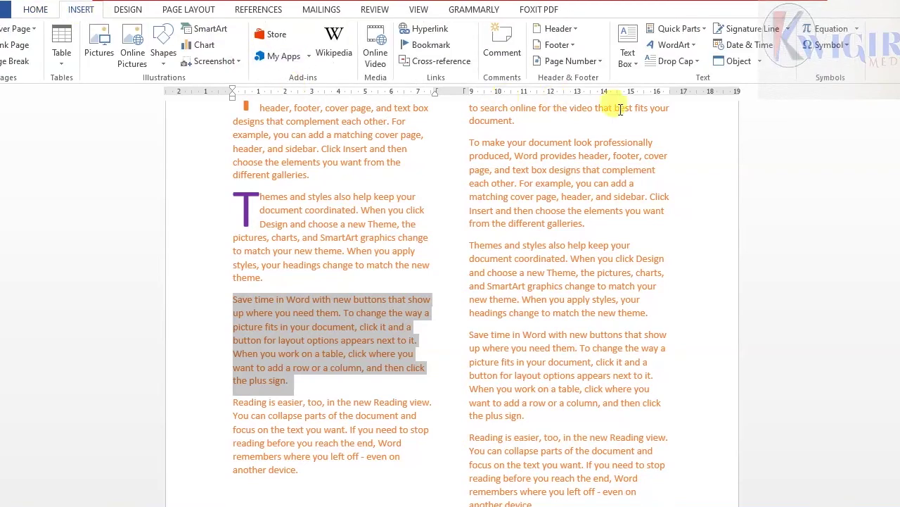
click(673, 63)
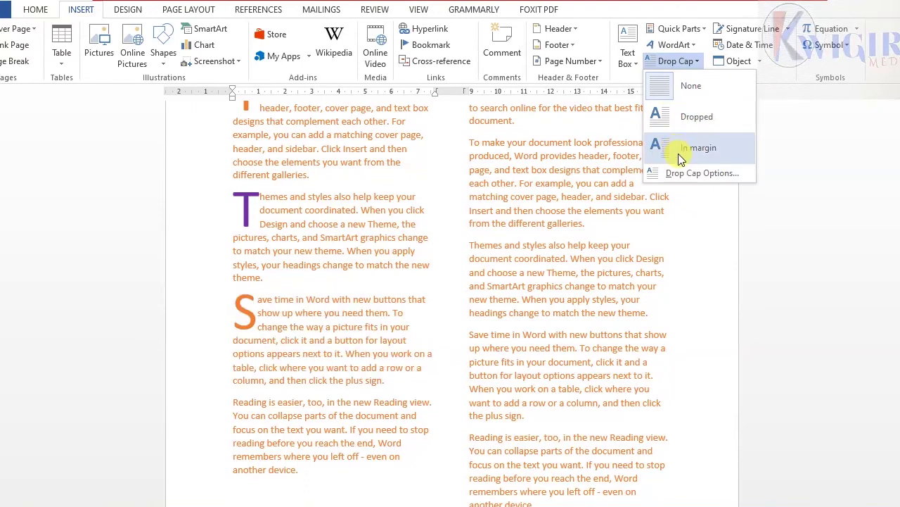
click(688, 176)
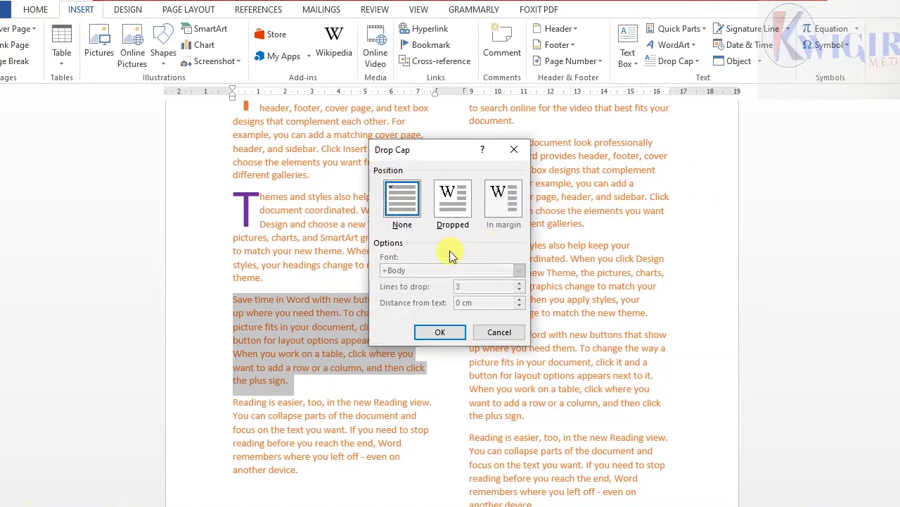
click(450, 203)
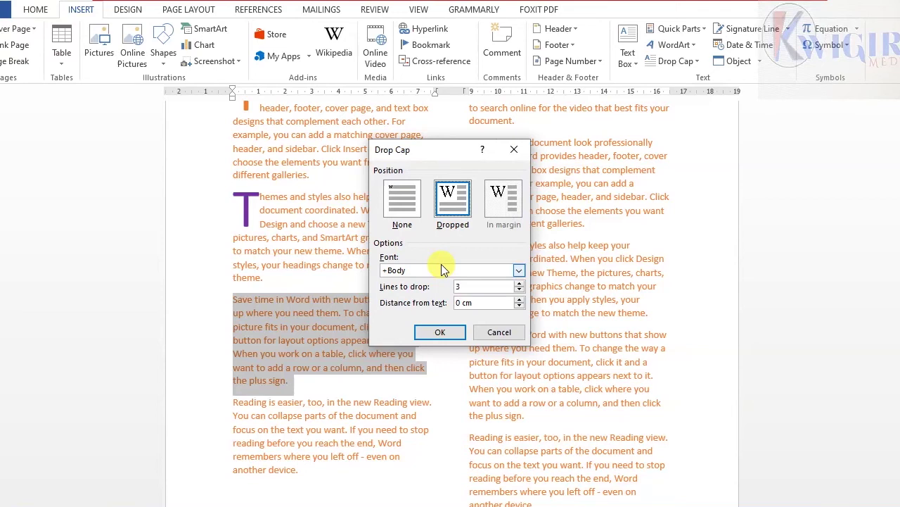
click(520, 285)
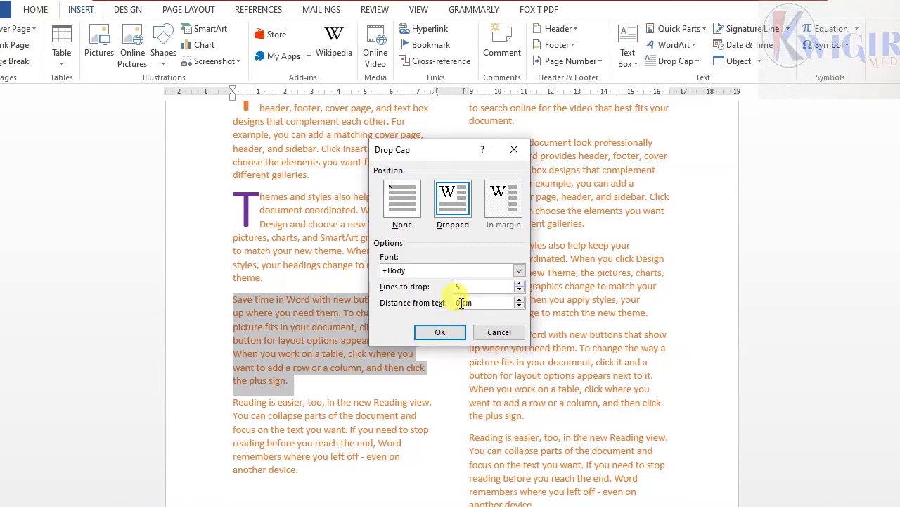
click(460, 303)
key(BackSpace)
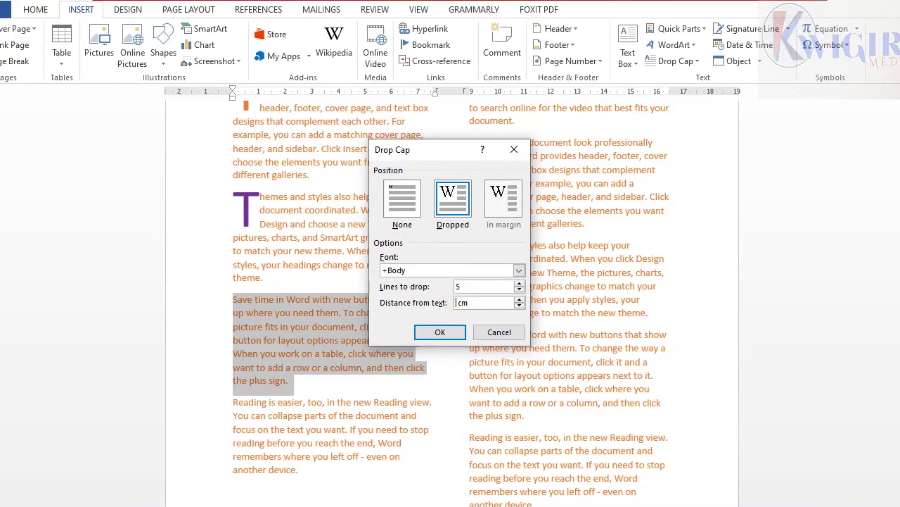
text(1)
click(450, 332)
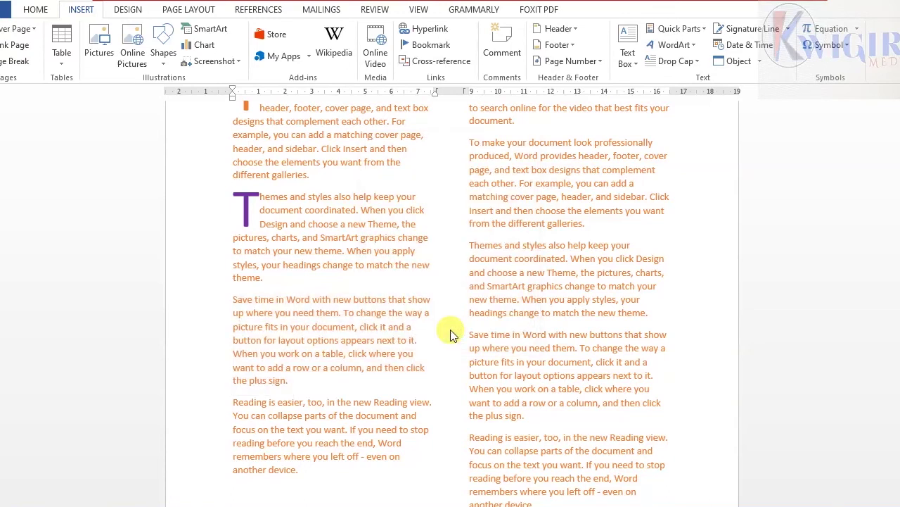
click(409, 329)
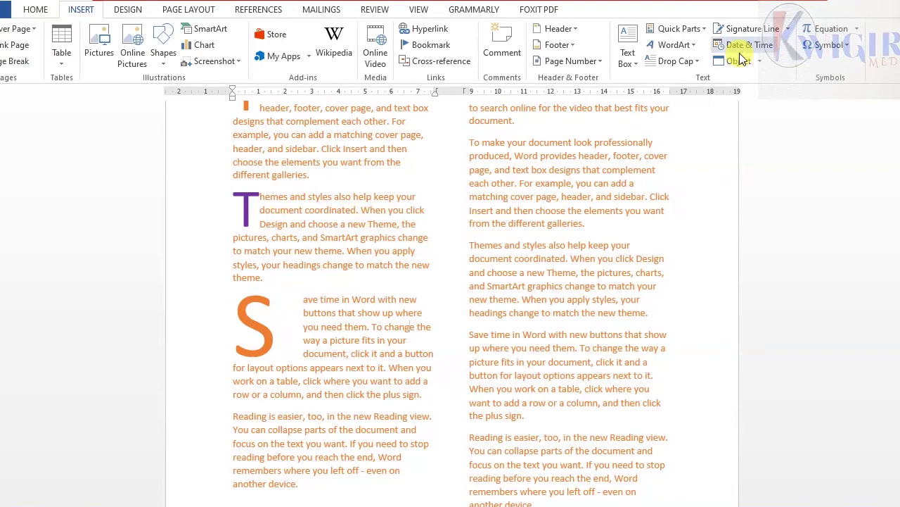
Step: Examine the drop caps and two-column layout on the first page and the text on the following page
click(35, 10)
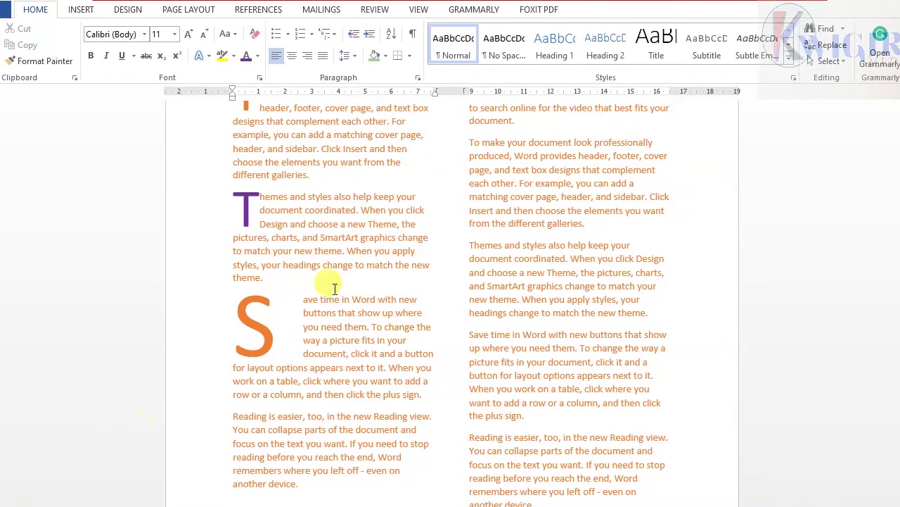
scroll(323, 278, up, 6)
scroll(312, 265, down, 2)
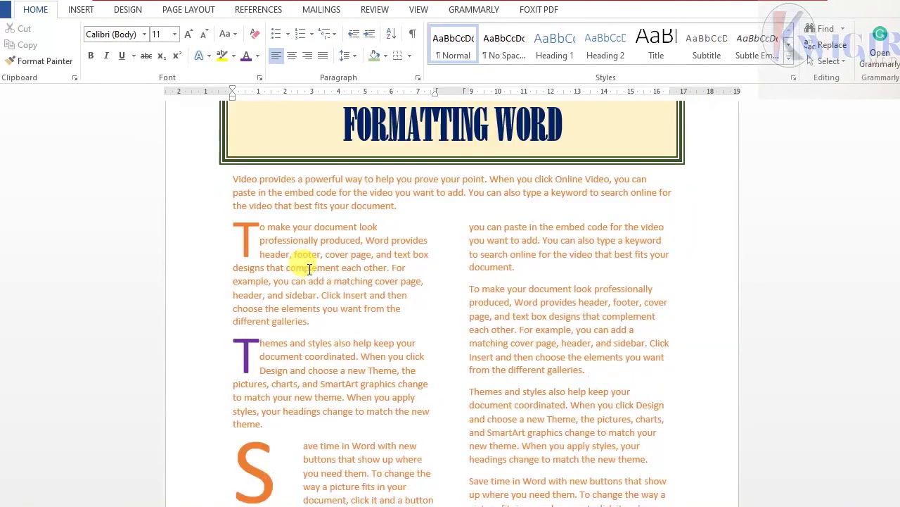
scroll(309, 269, down, 5)
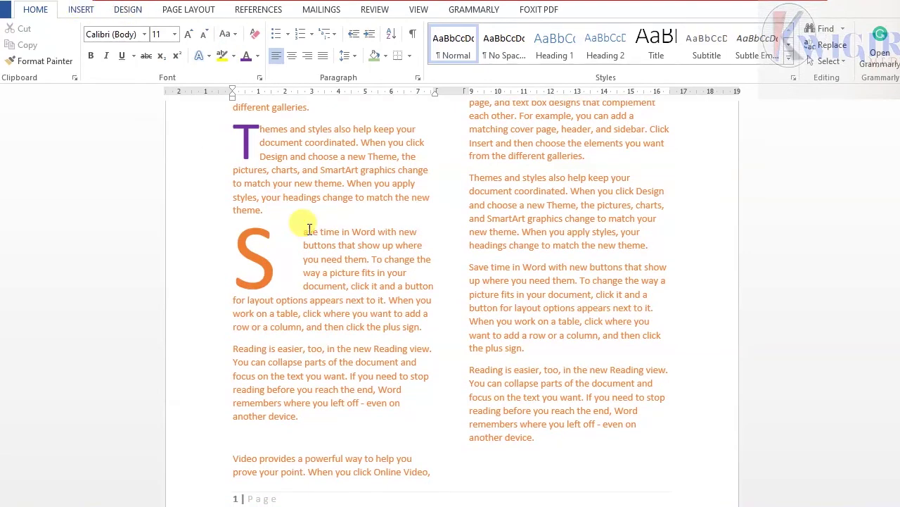
scroll(388, 272, up, 7)
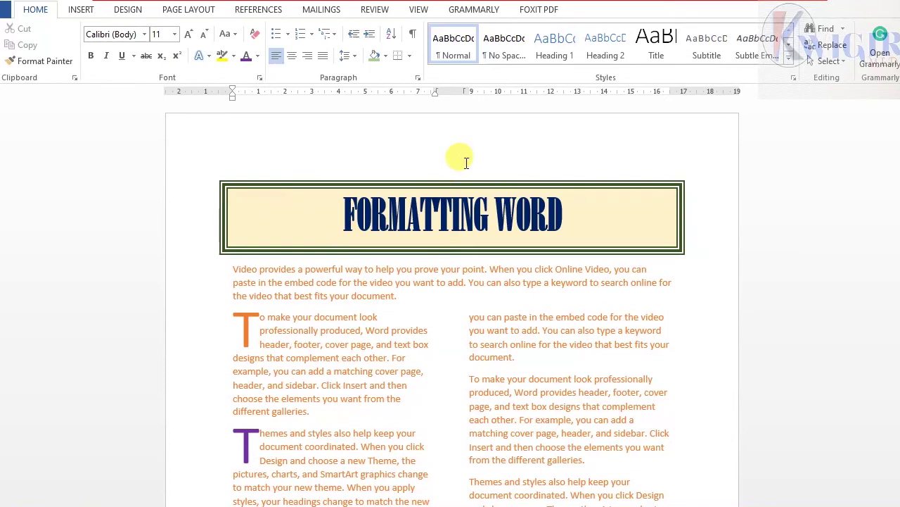
click(81, 9)
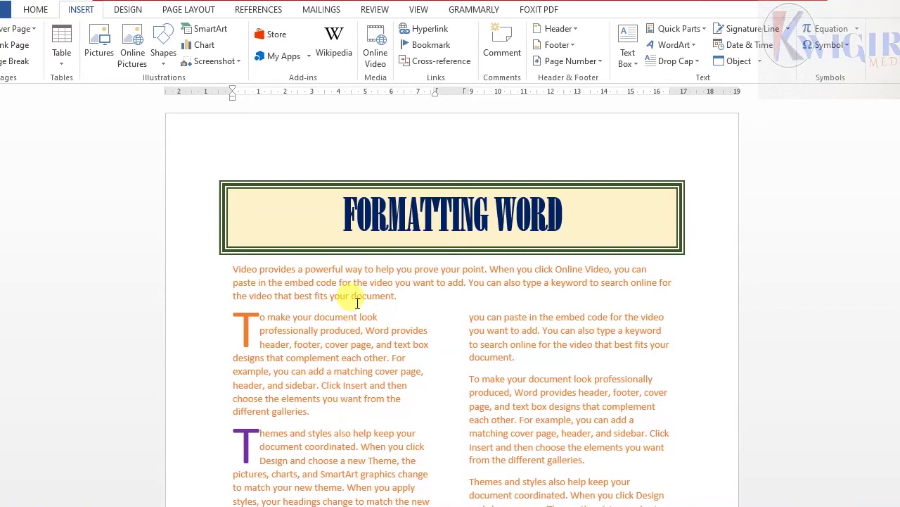
scroll(357, 302, down, 5)
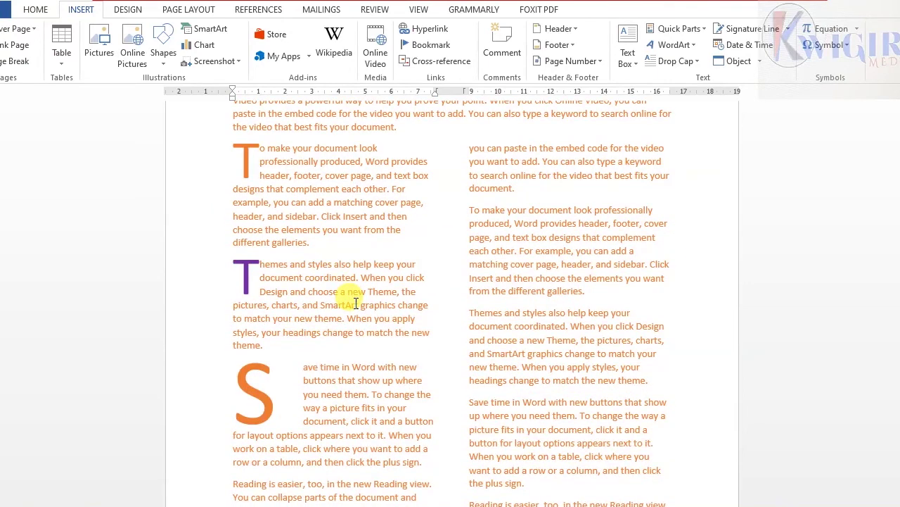
scroll(356, 303, down, 15)
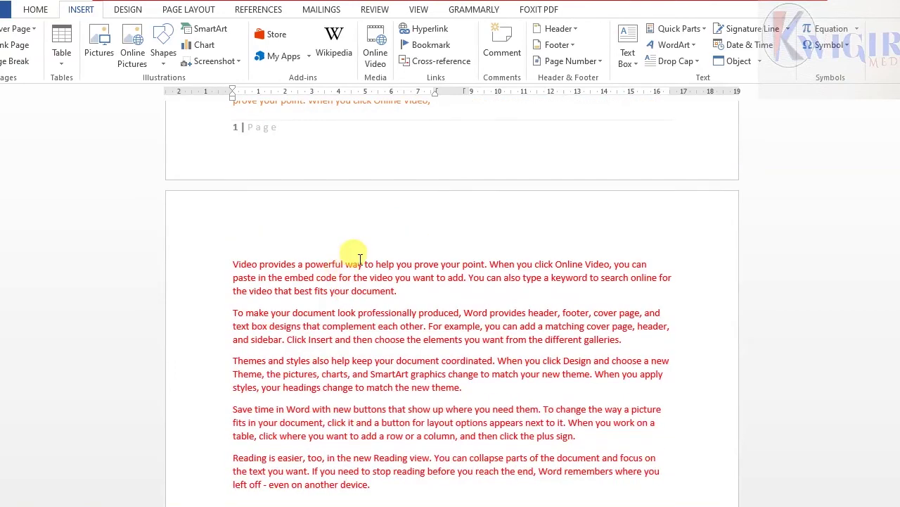
scroll(357, 262, down, 10)
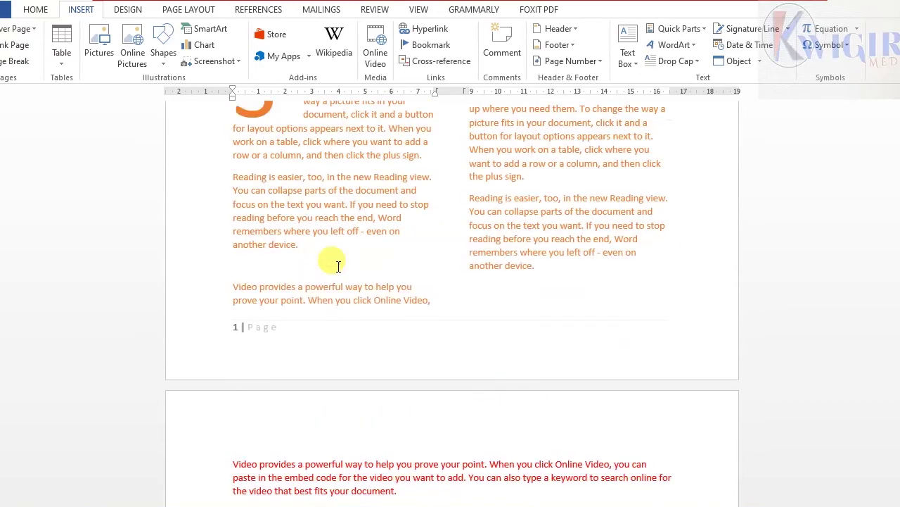
scroll(331, 260, up, 12)
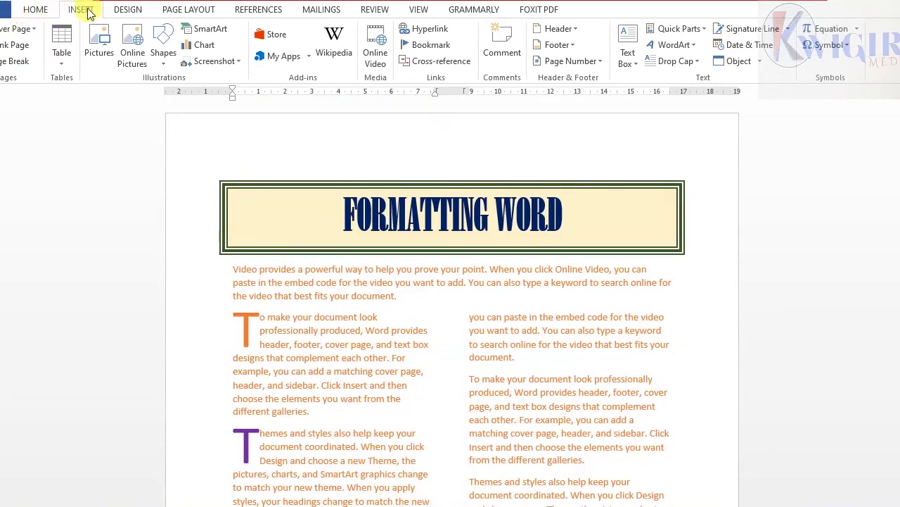
Step: Insert a Blank (Three Columns) header and enter the person's name in its first placeholder
click(571, 28)
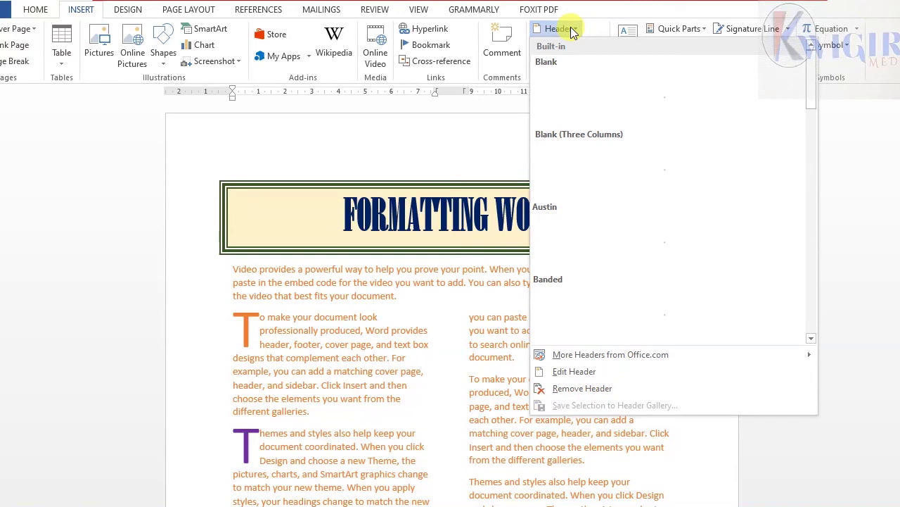
click(590, 163)
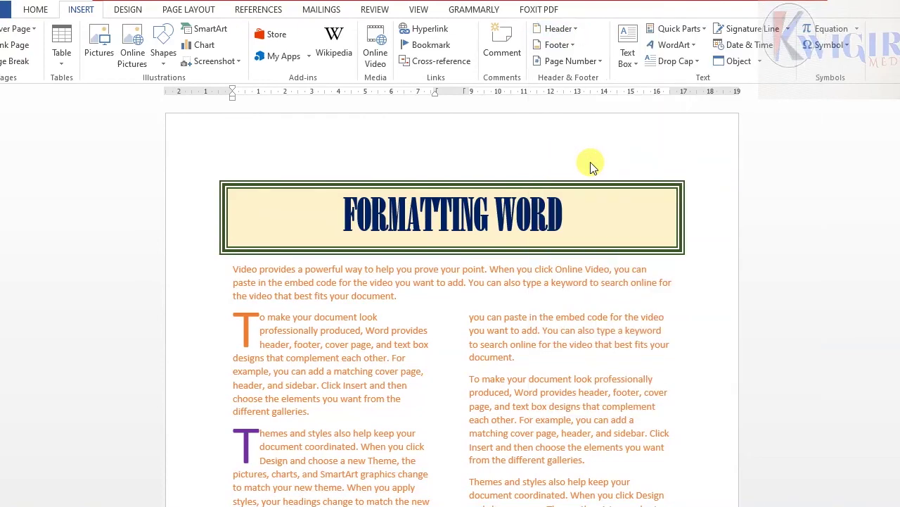
click(282, 152)
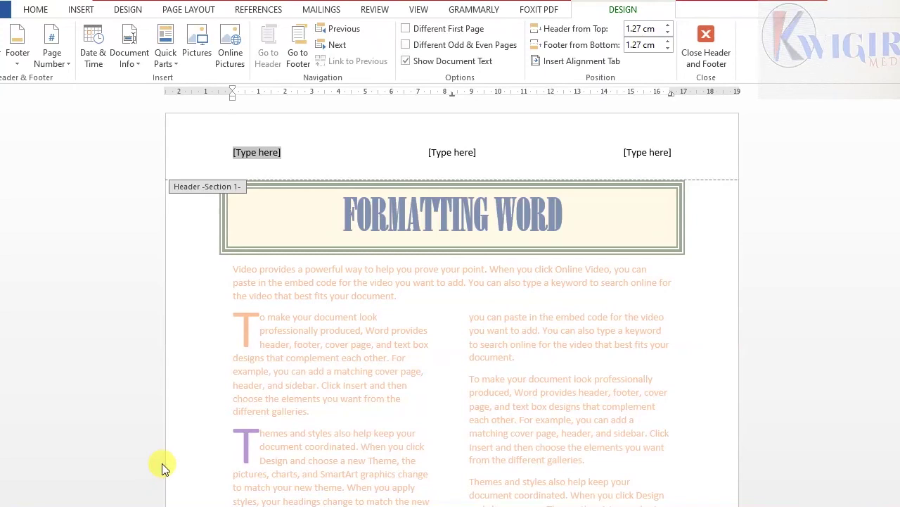
text(SA)
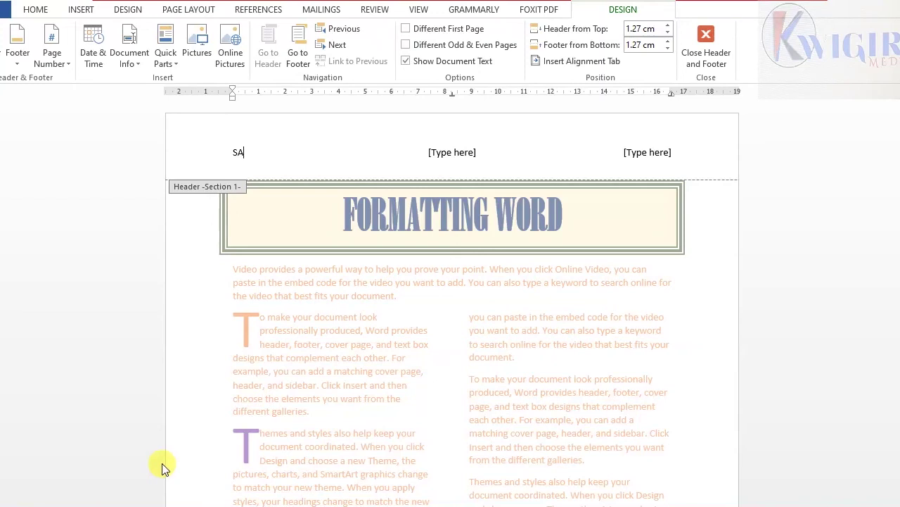
text(M)
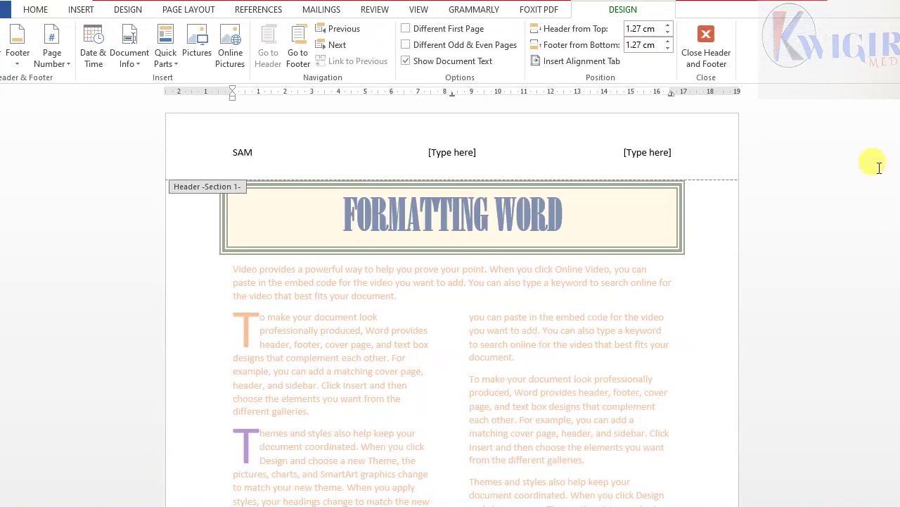
Step: Fill the header's middle placeholder with the current date in the 06-Dec-2020 format
click(440, 155)
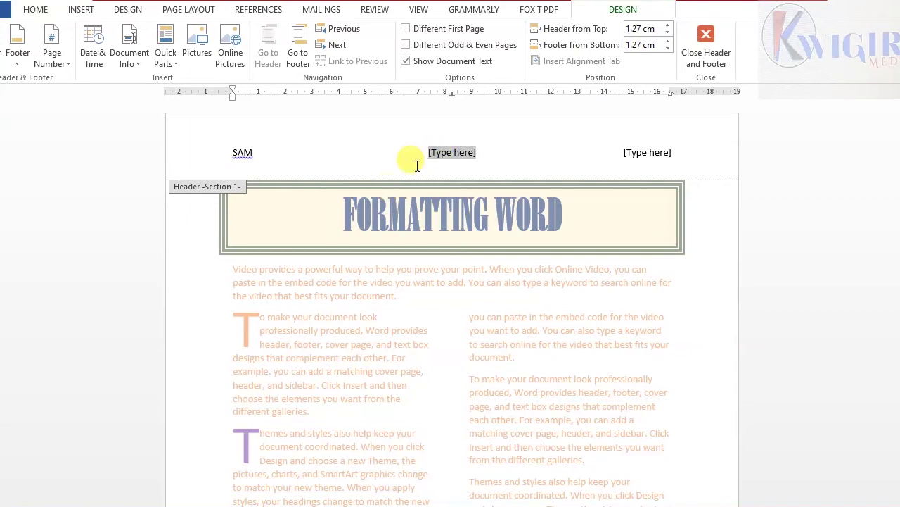
click(95, 46)
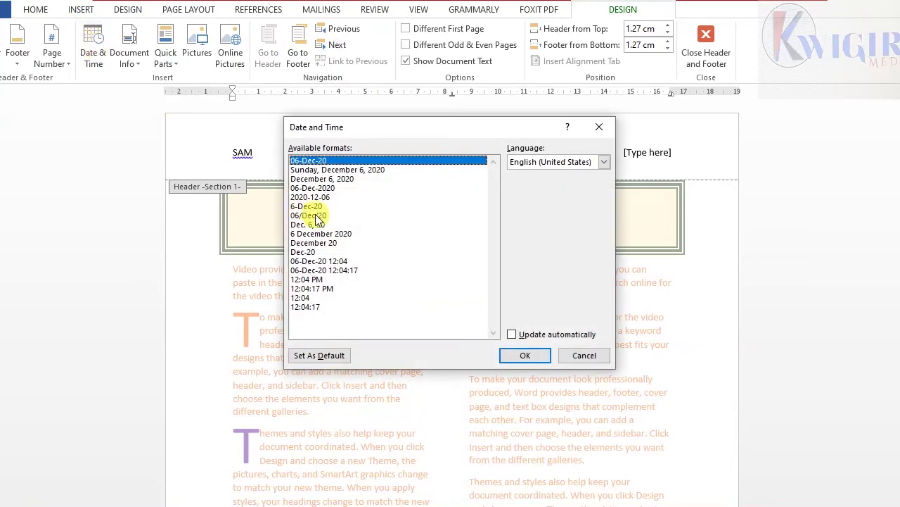
click(314, 188)
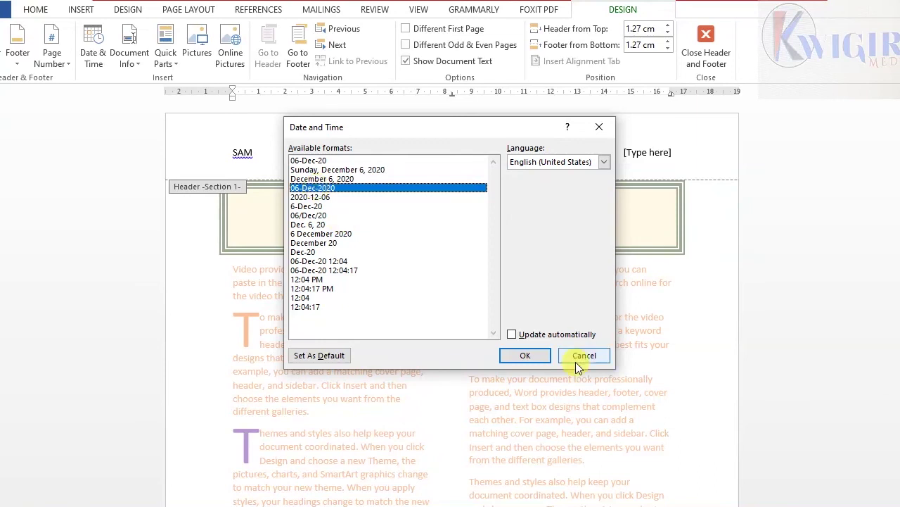
click(524, 355)
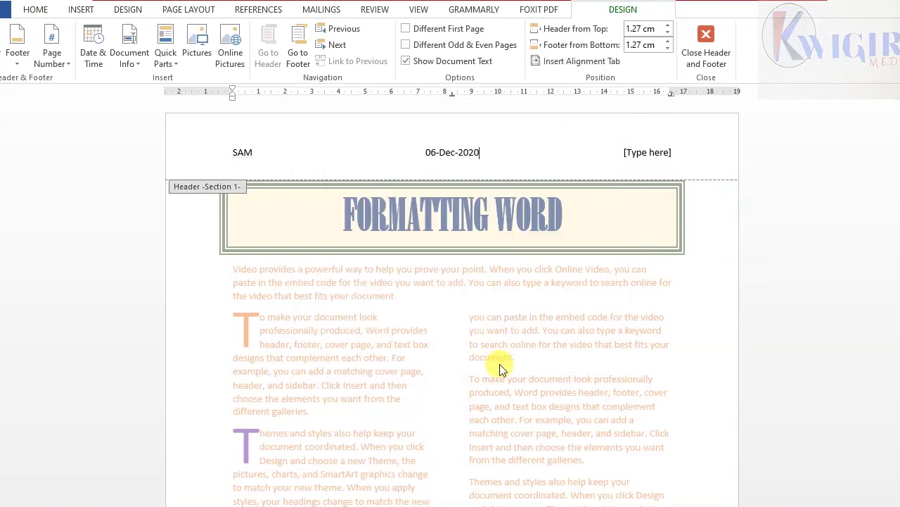
Step: Remove the header's third placeholder and return to the document body
click(627, 153)
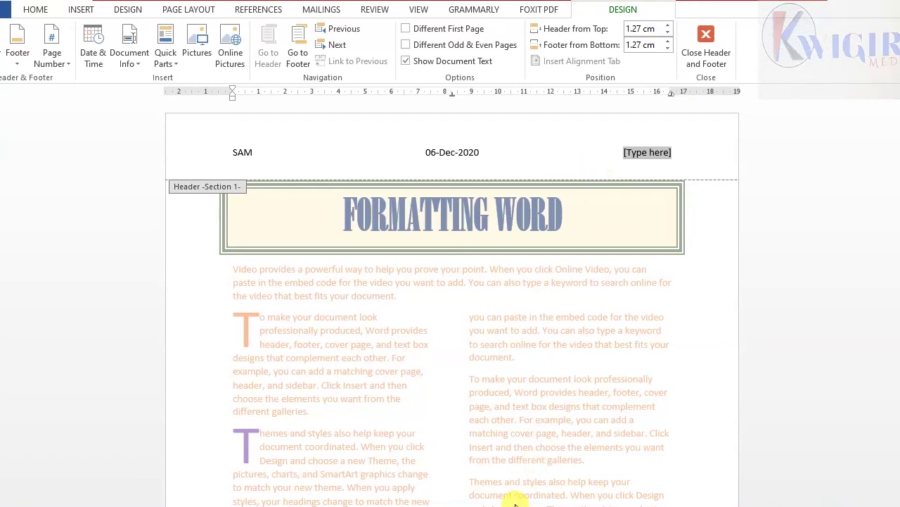
key(Delete)
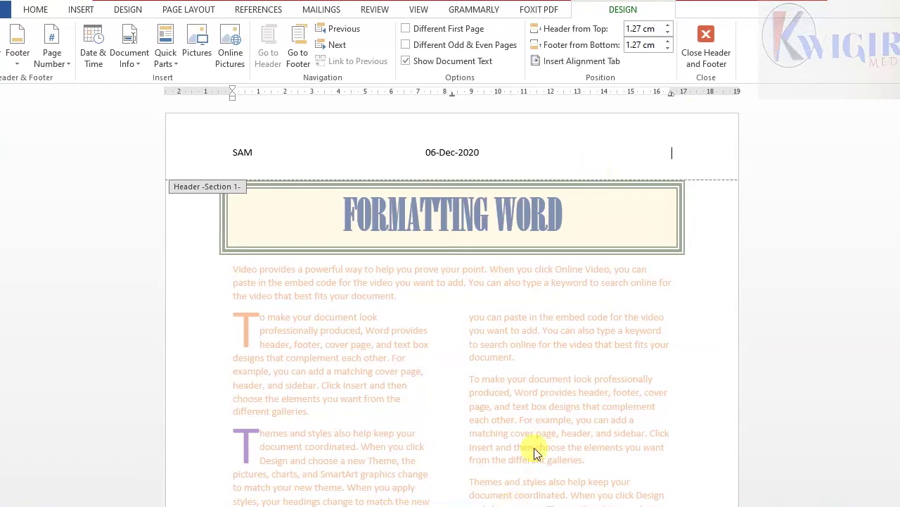
double_click(357, 349)
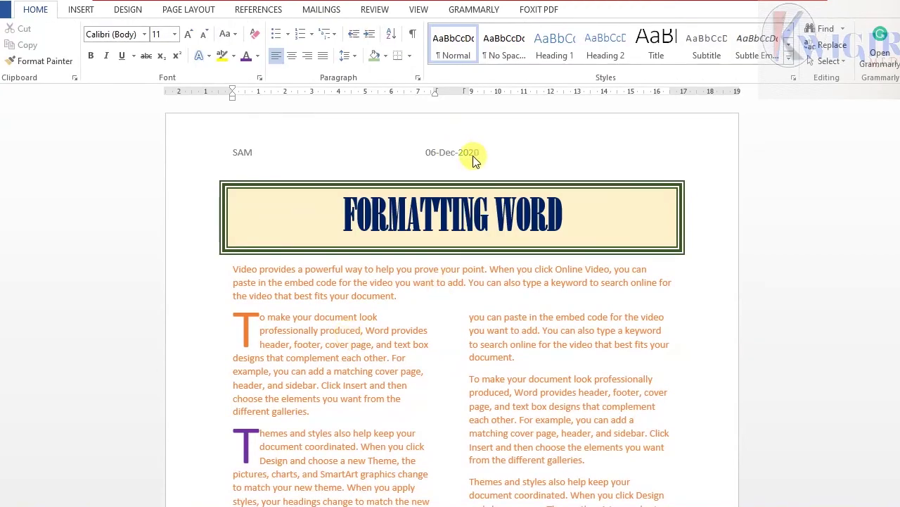
Step: Try replacing the first page's page-number footer with the built-in Blank footer
scroll(456, 167, down, 7)
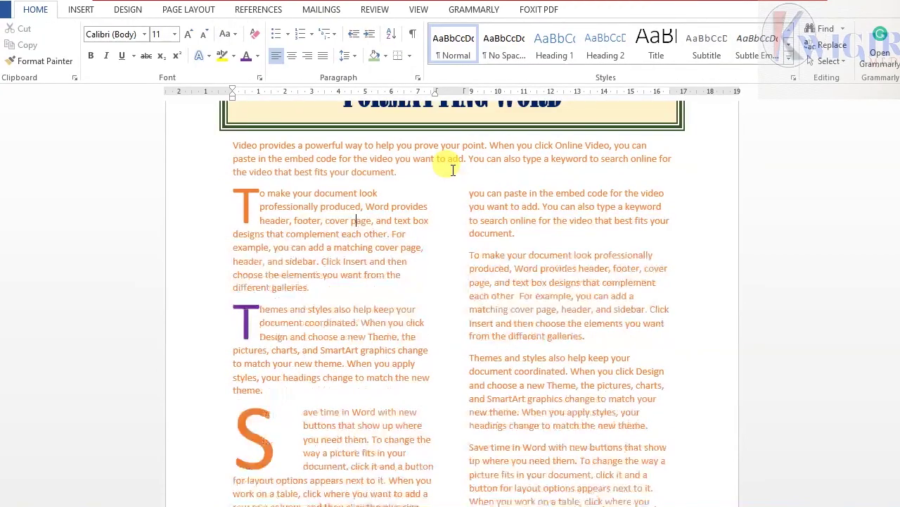
scroll(445, 166, down, 5)
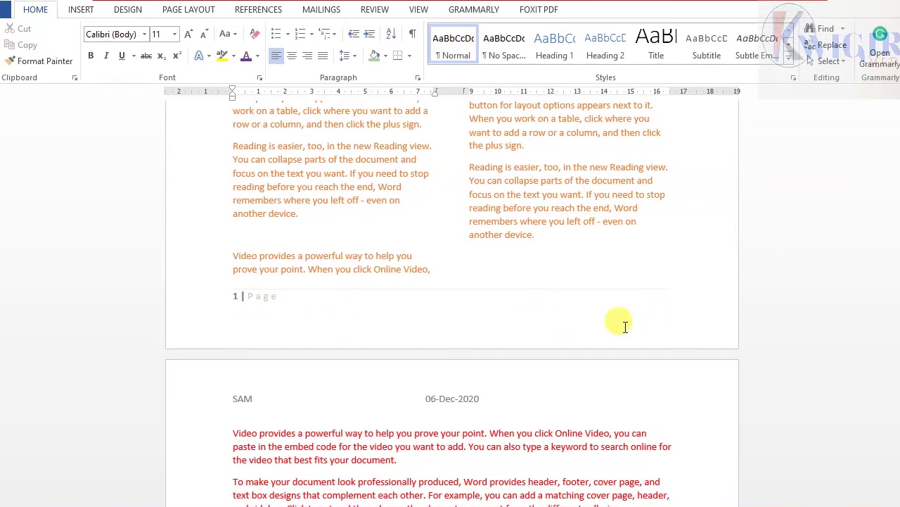
scroll(623, 328, up, 3)
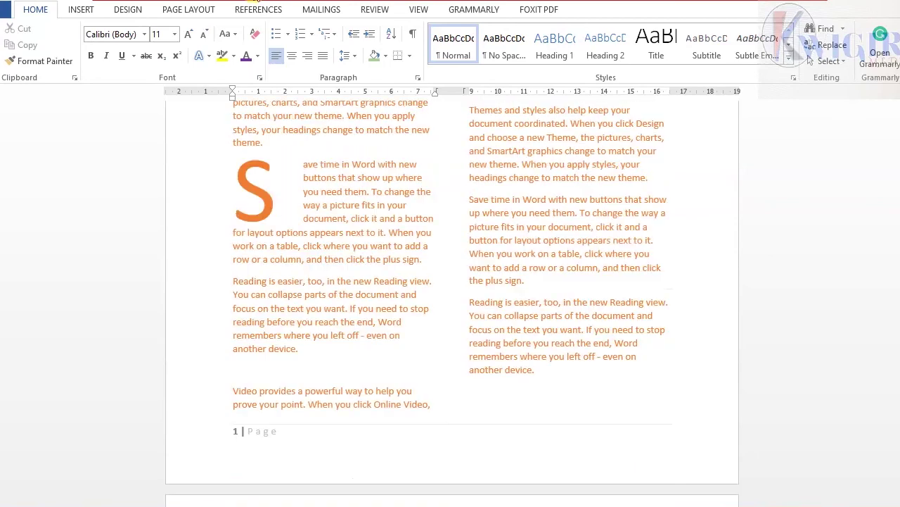
click(81, 9)
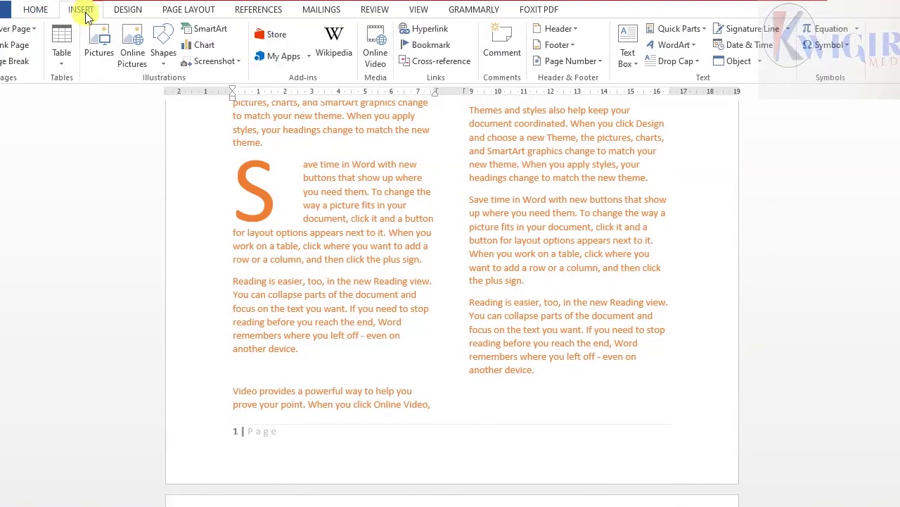
click(570, 45)
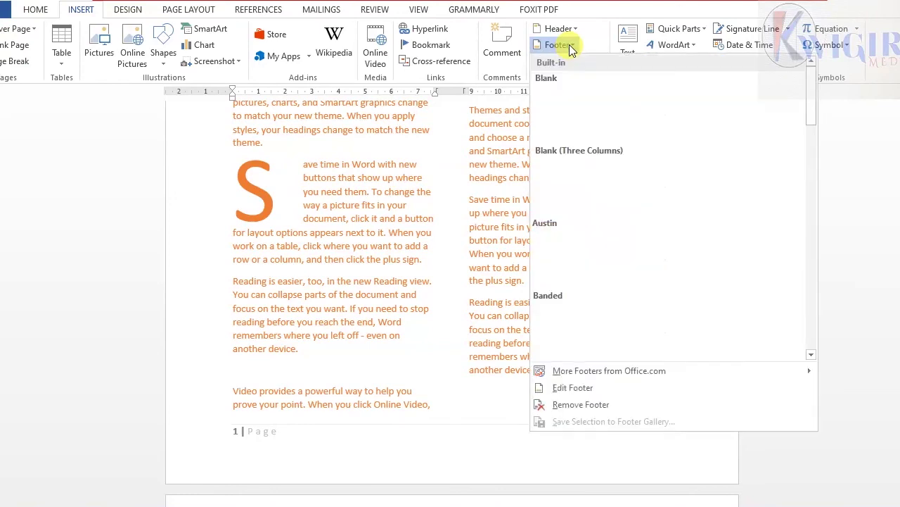
click(556, 85)
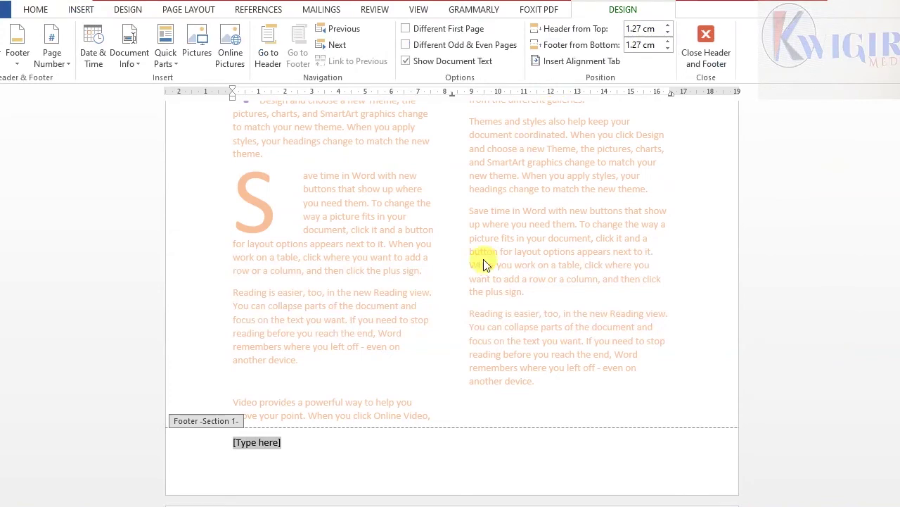
scroll(483, 264, down, 8)
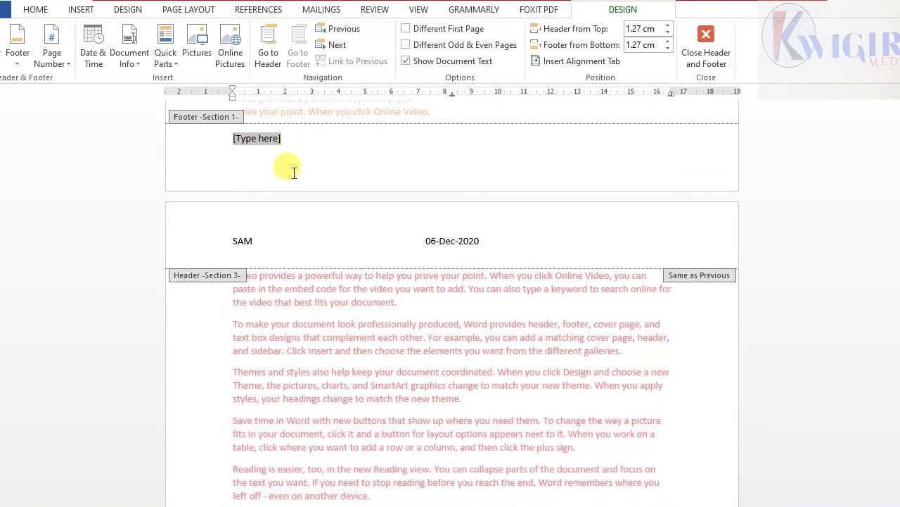
scroll(335, 181, up, 3)
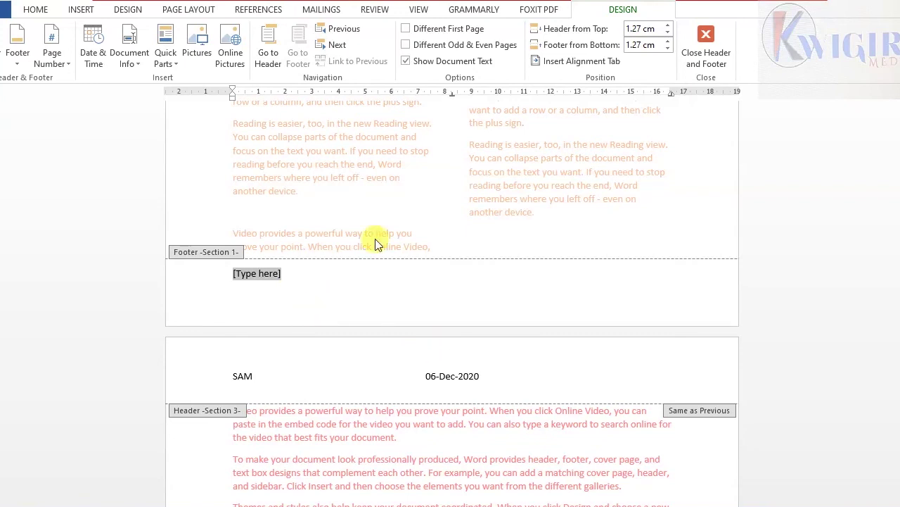
double_click(296, 180)
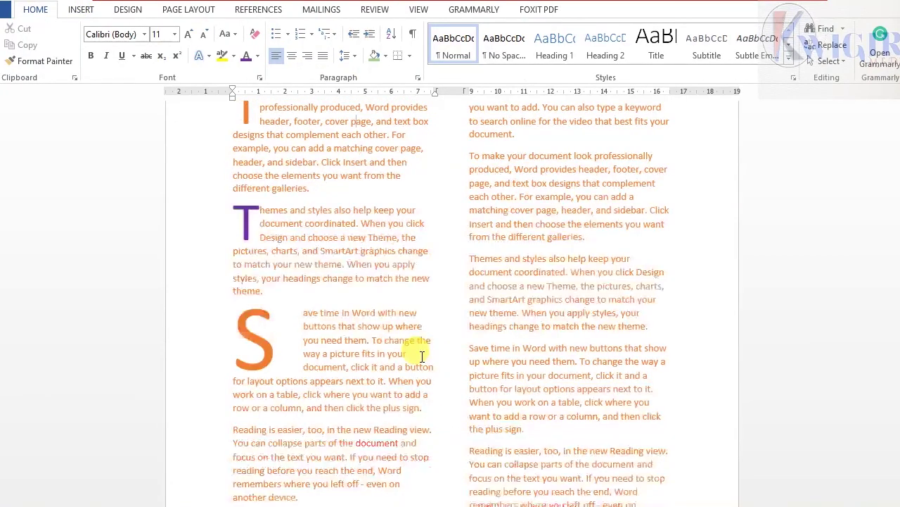
Step: Open the first page's footer for editing and advance to its centre tab stop after the page number
scroll(412, 352, down, 8)
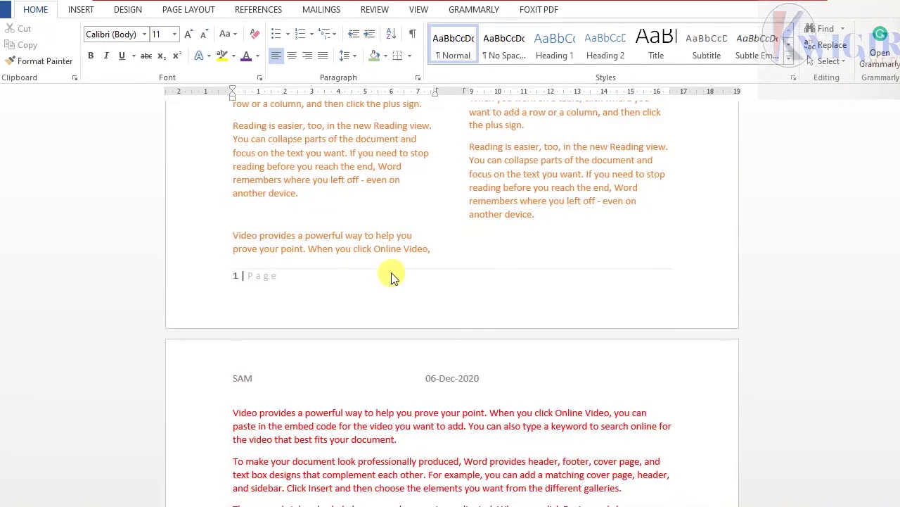
click(81, 10)
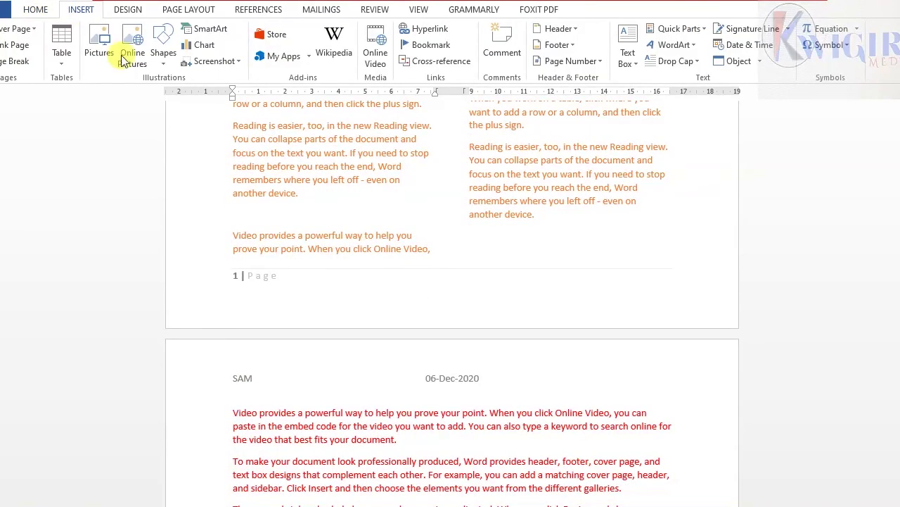
double_click(294, 282)
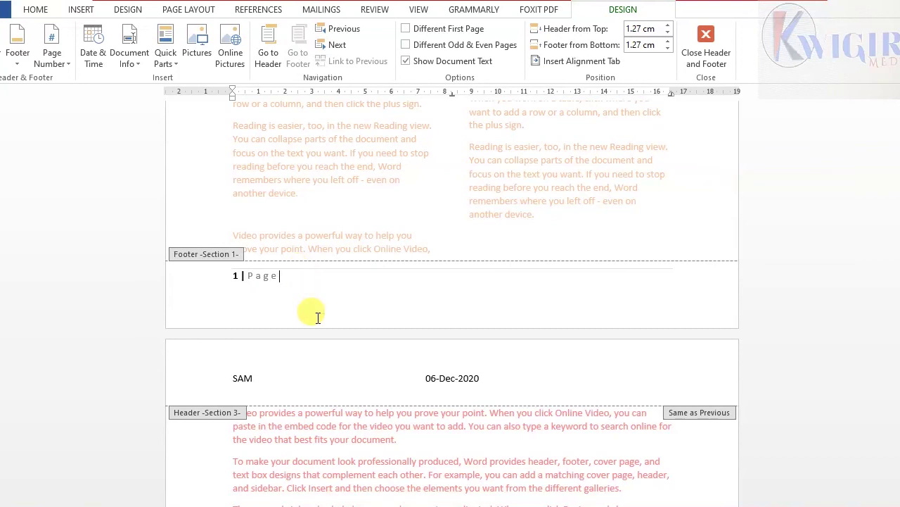
key(Tab)
text(WORD)
key(BackSpace)
key(BackSpace)
key(BackSpace)
key(BackSpace)
key(BackSpace)
text(IGI)
key(BackSpace)
key(BackSpace)
key(BackSpace)
Step: Enter the centred footer text IGICE CYA 1 KWIGA MS WORD and return to the document body
text(IGICE CYA 1 KW)
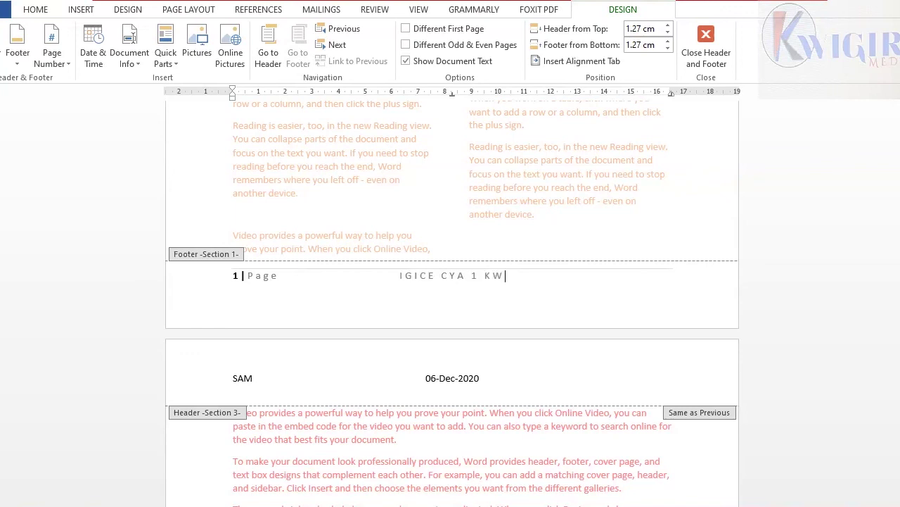
text(IG)
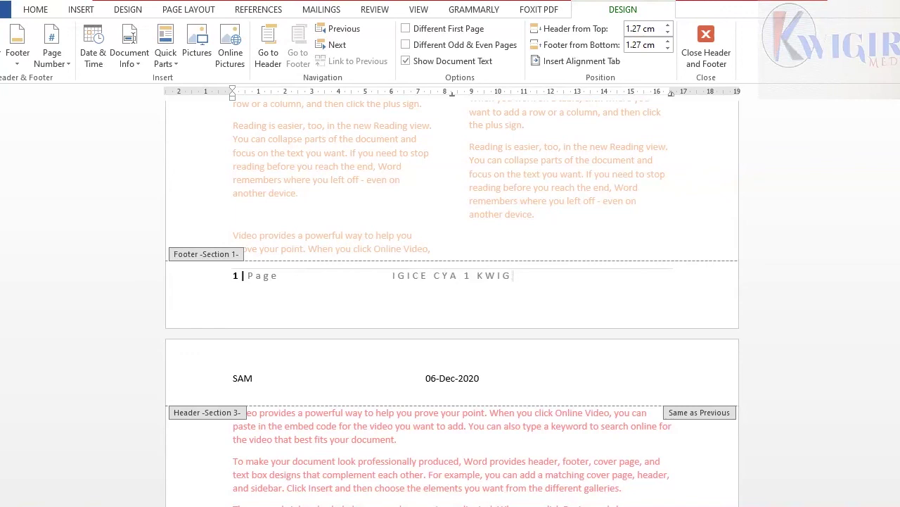
text(A MS )
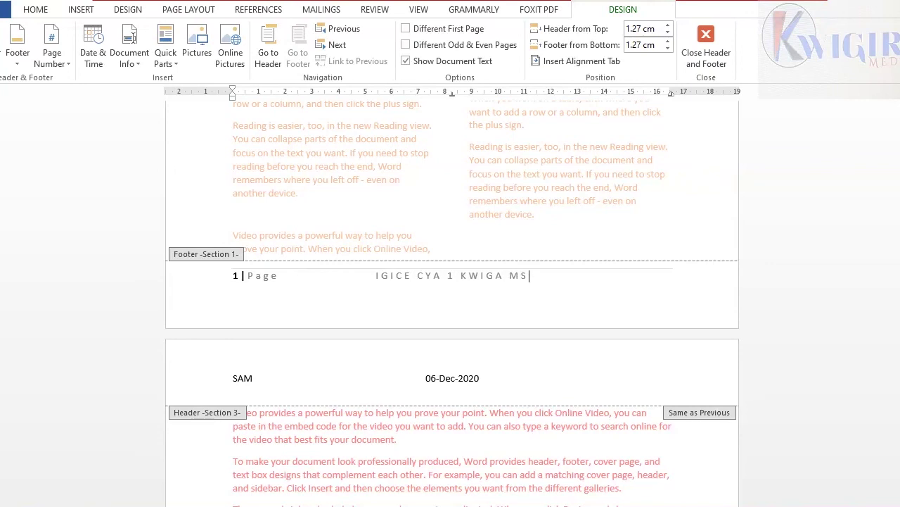
text(WOD)
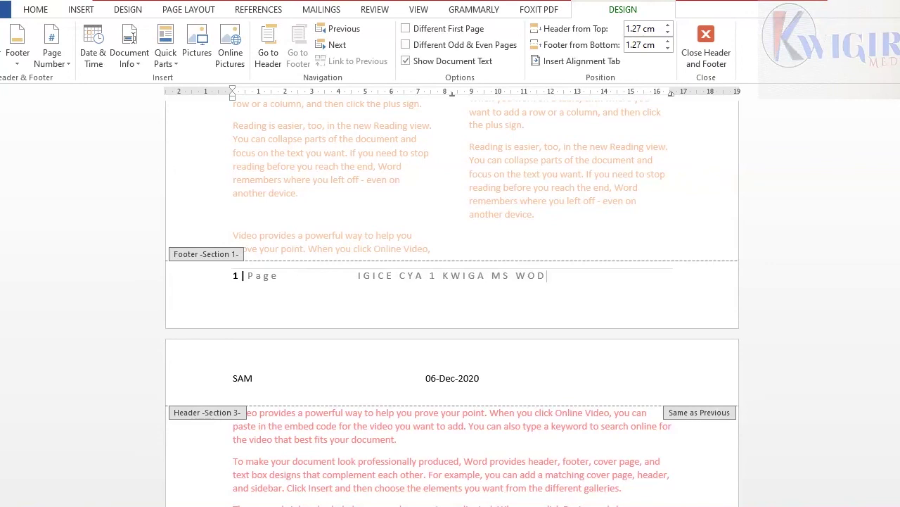
key(BackSpace)
text(RD)
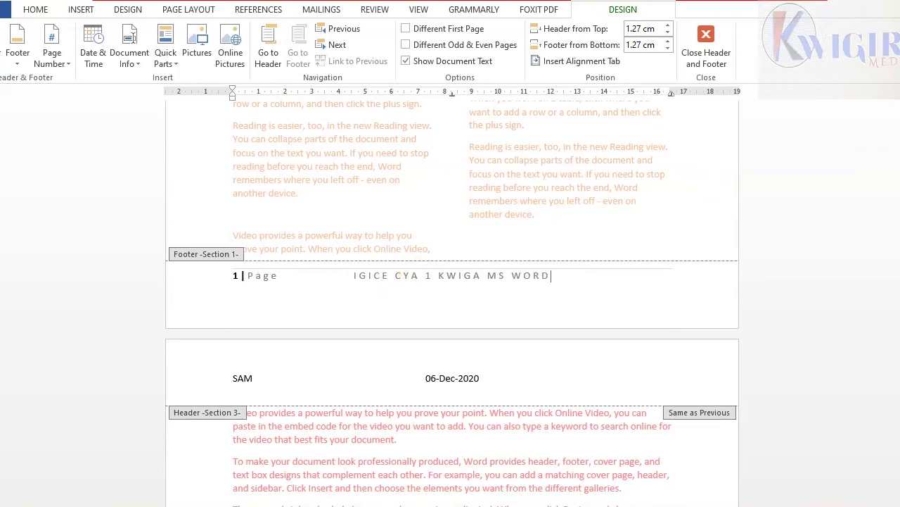
double_click(396, 181)
Step: Examine the first page's header and footer and the header at the start of the following page
scroll(373, 179, down, 6)
scroll(368, 183, up, 2)
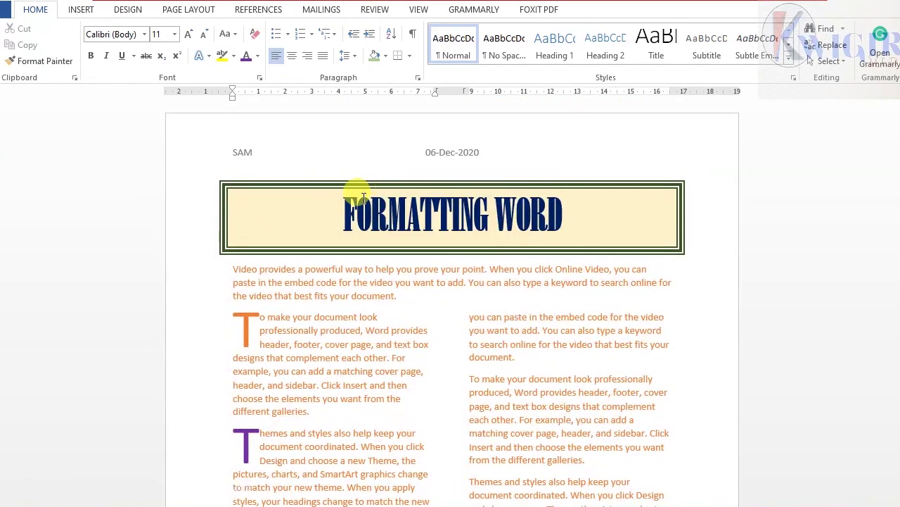
scroll(345, 197, down, 3)
scroll(332, 211, down, 3)
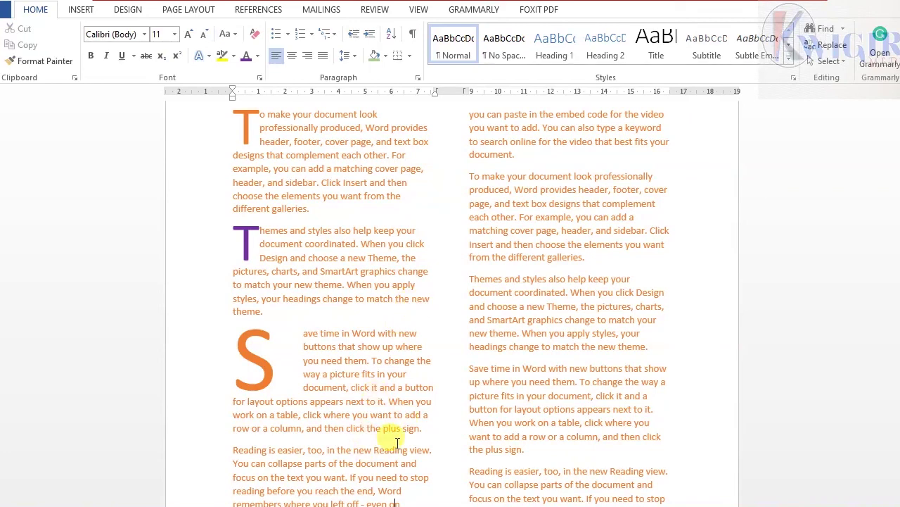
scroll(397, 446, down, 9)
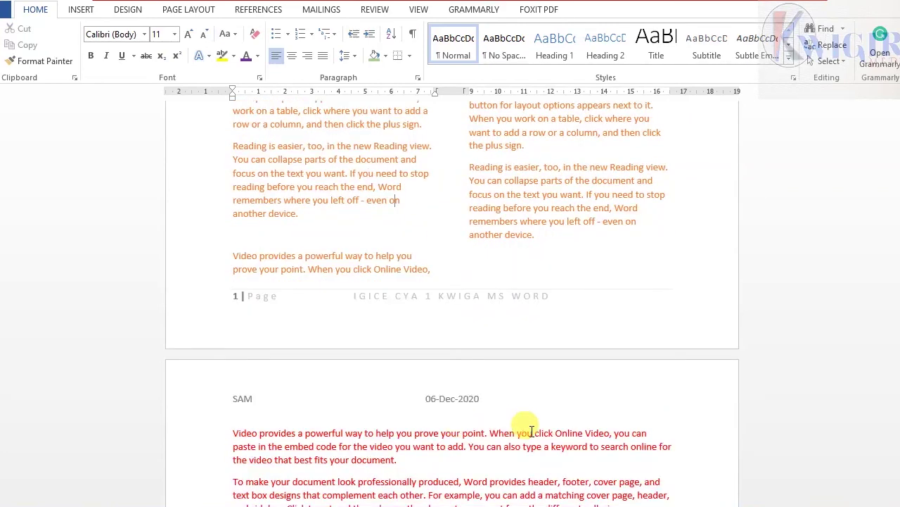
scroll(46, 450, up, 1)
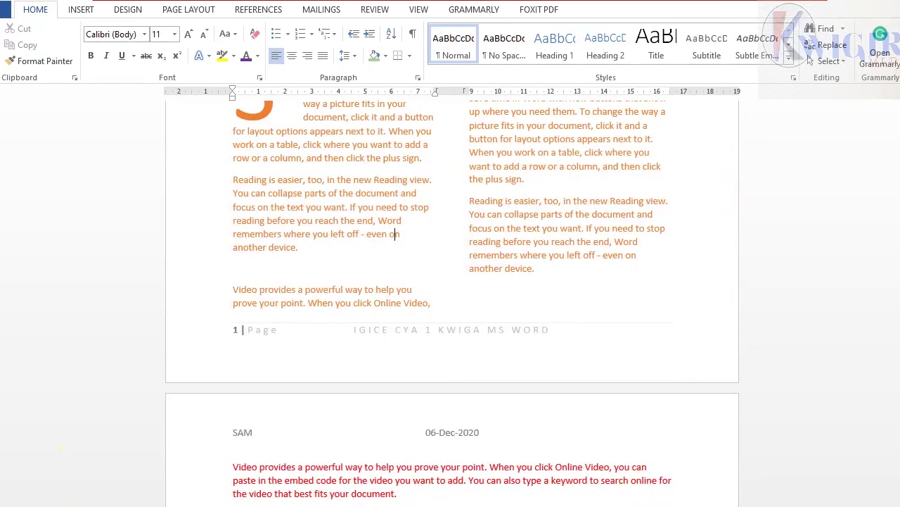
click(884, 2)
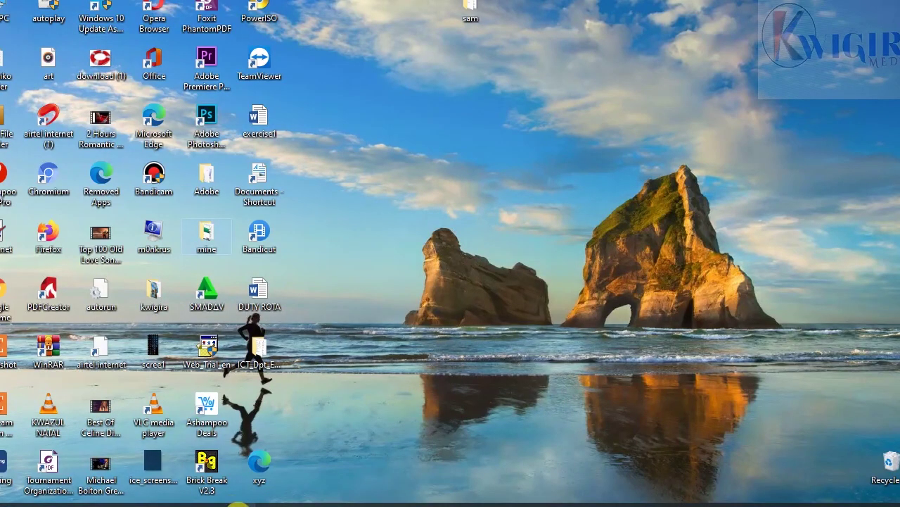
click(239, 503)
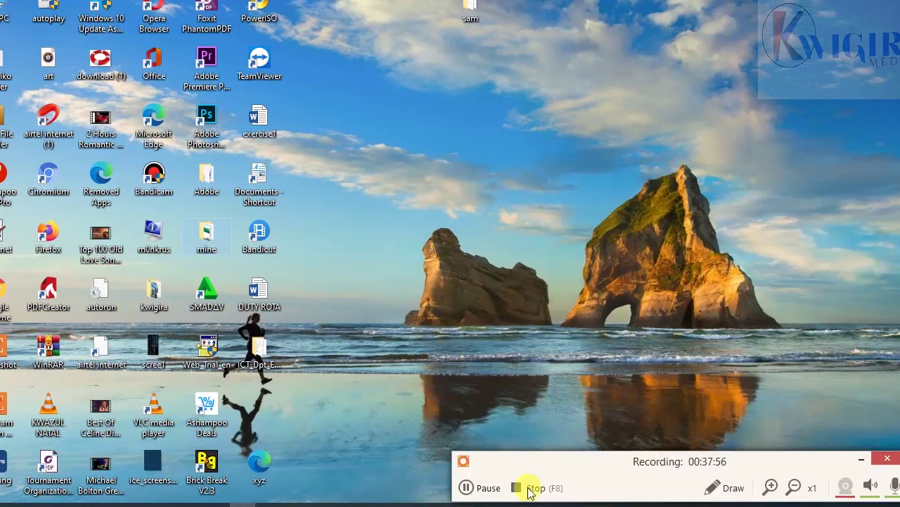